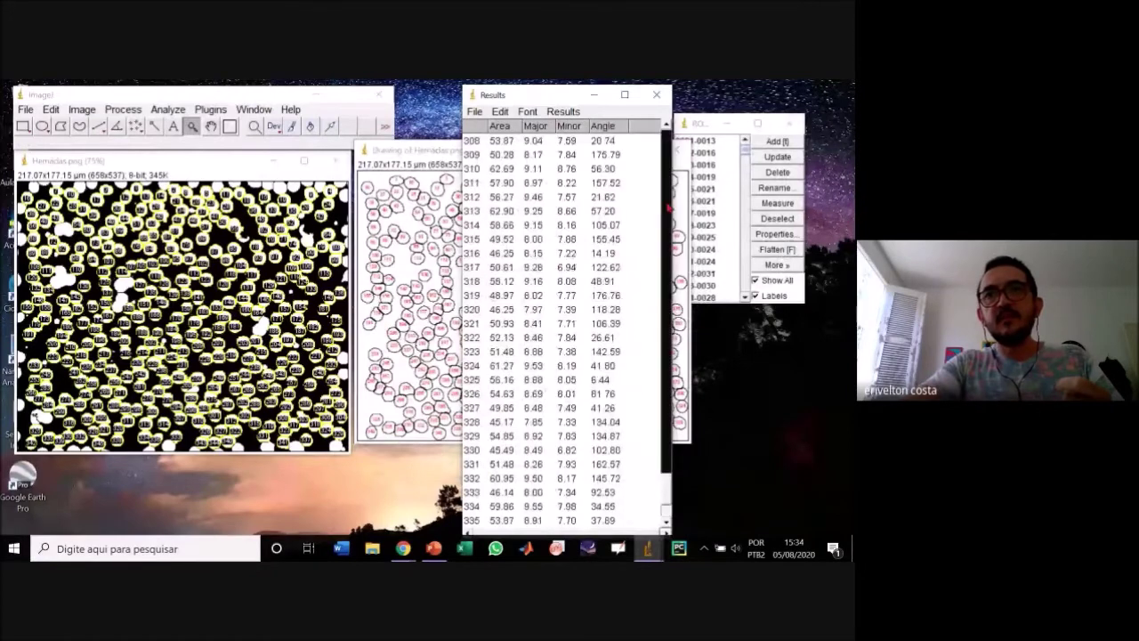
Copy all rows of the ImageJ Results table, from row 1 to row 345.
drag(668, 487, 663, 136)
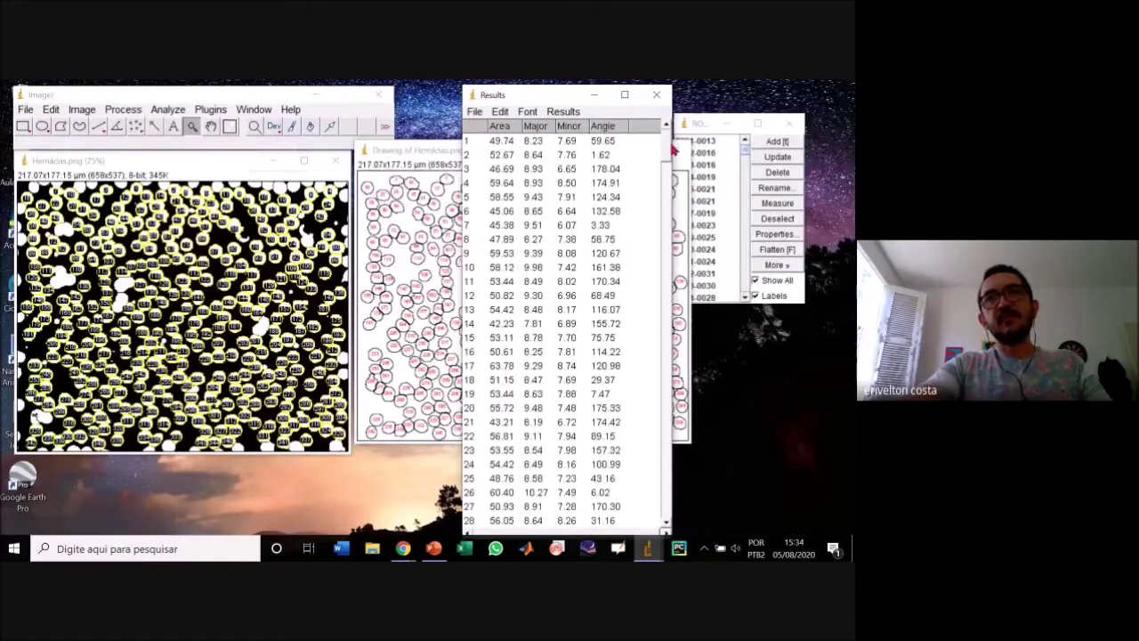
drag(668, 151, 669, 520)
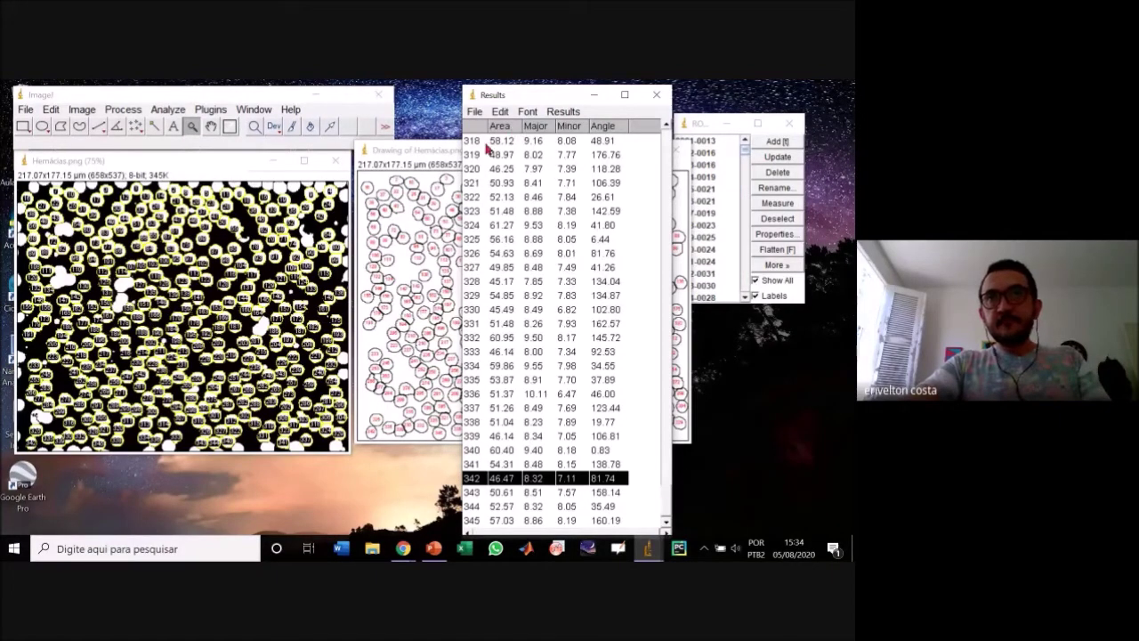
drag(667, 502, 666, 140)
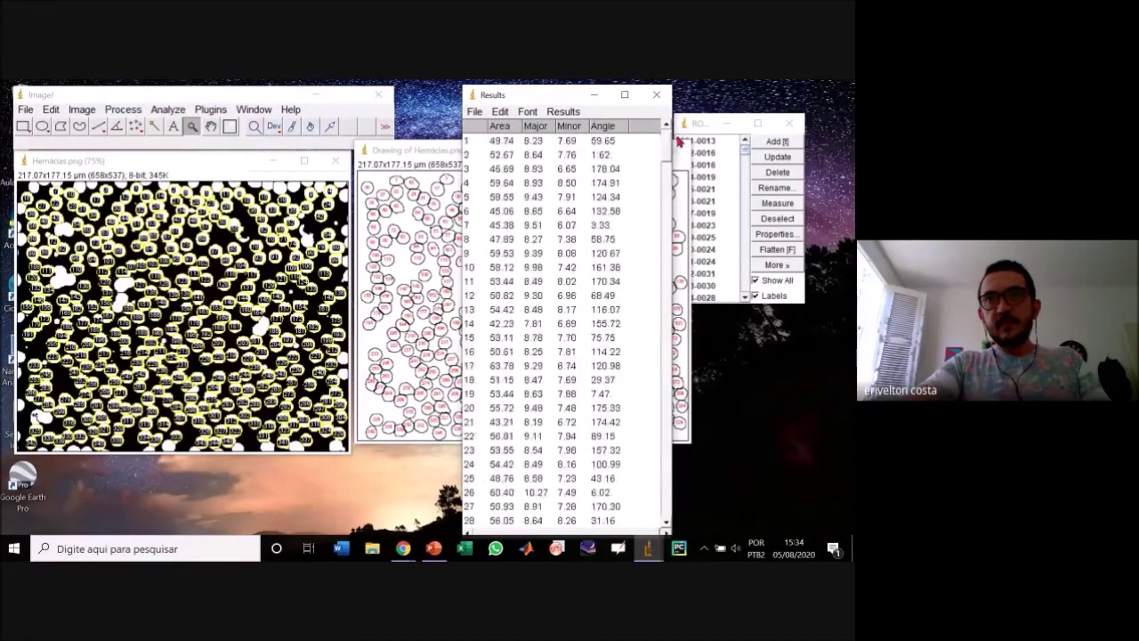
drag(466, 142, 599, 509)
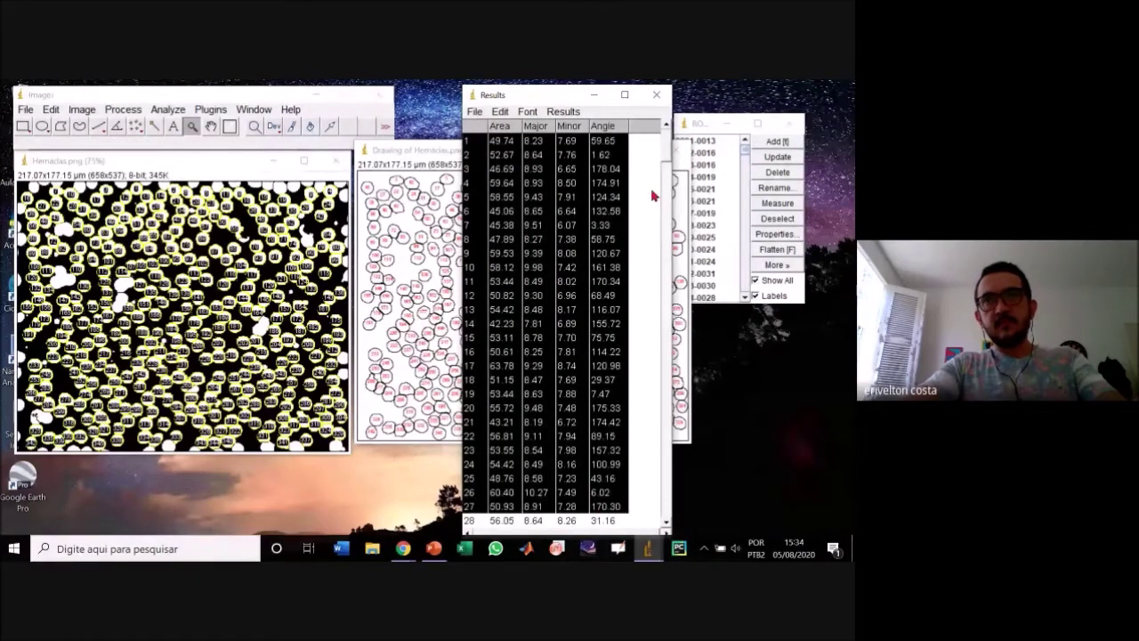
scroll(654, 195, down, 20)
shift+click(600, 523)
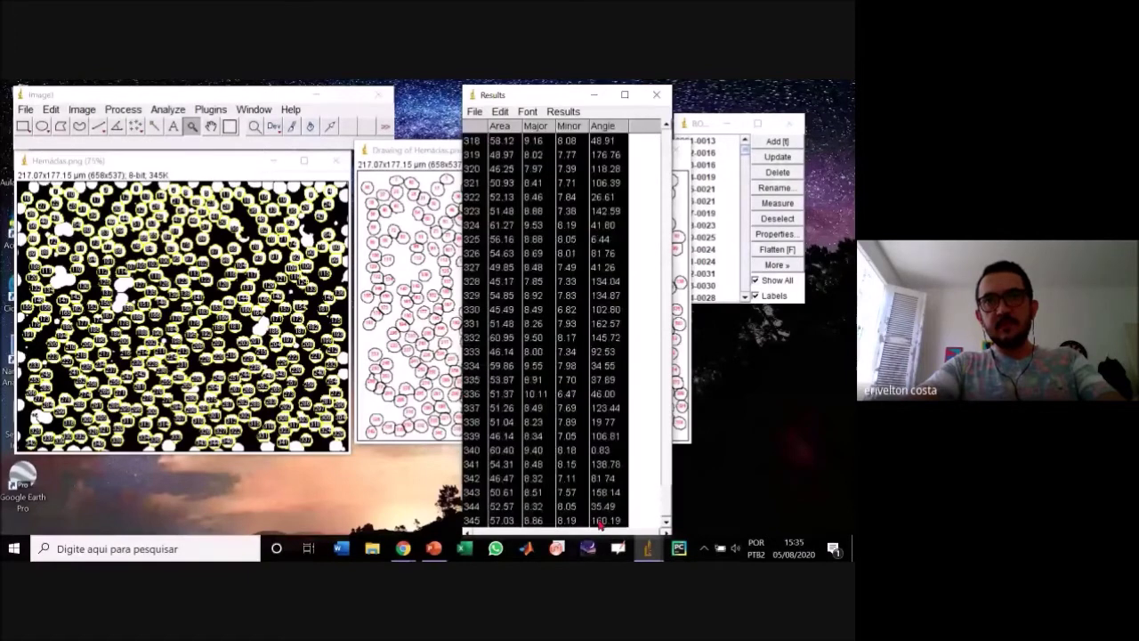
key(ctrl+c)
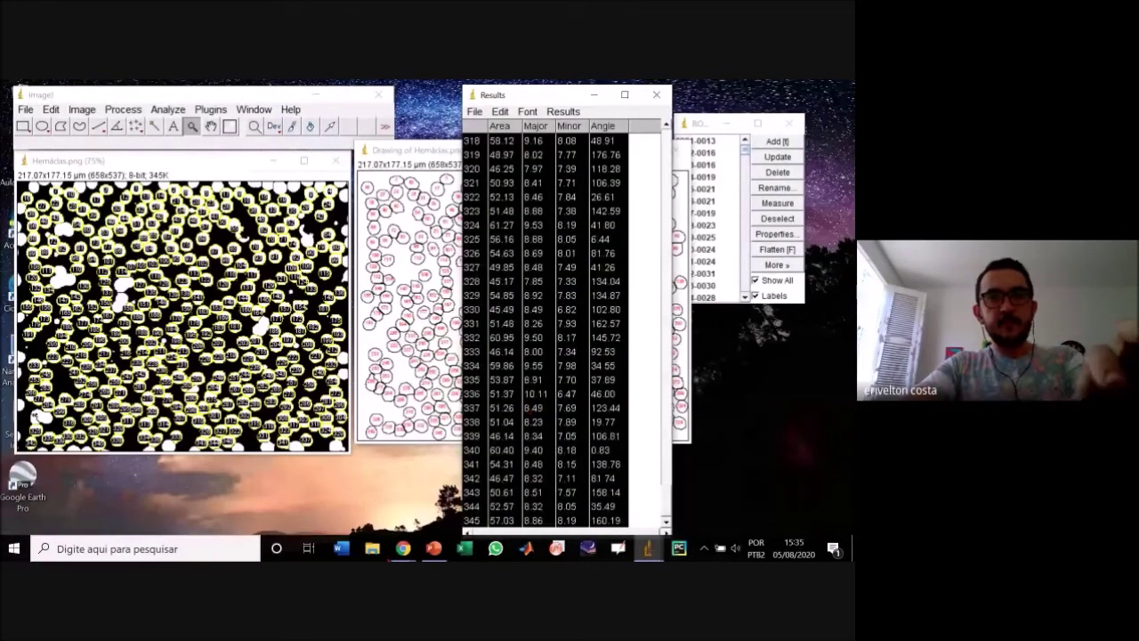
Switch to the Volume celular workbook in Excel and paste the copied measurements at A2 of the Área - teste sheet.
click(463, 548)
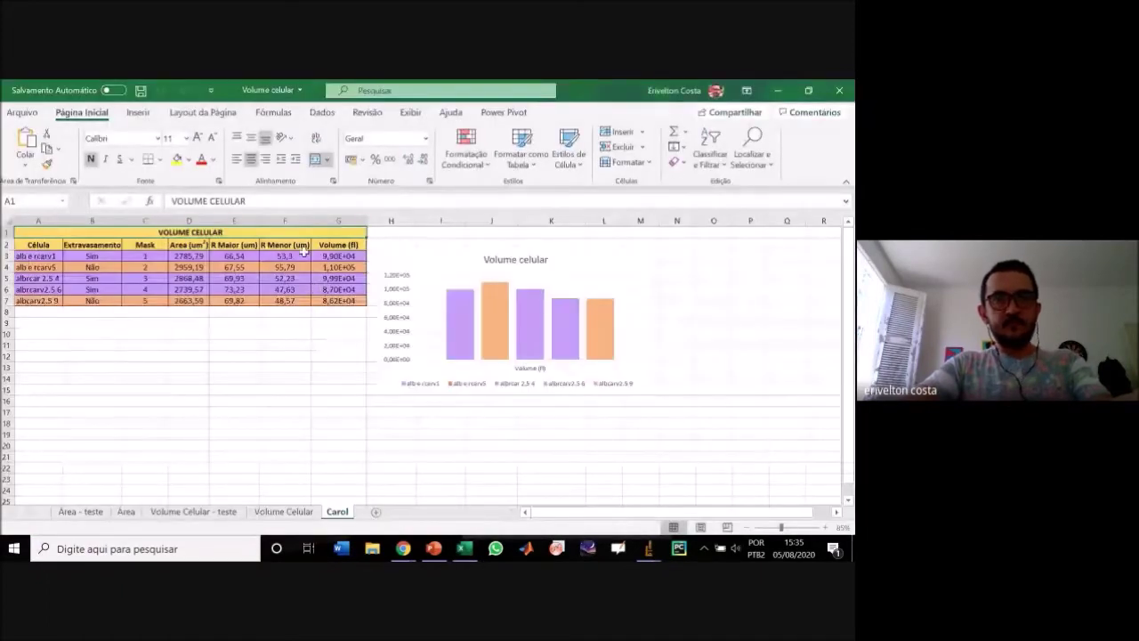
click(81, 512)
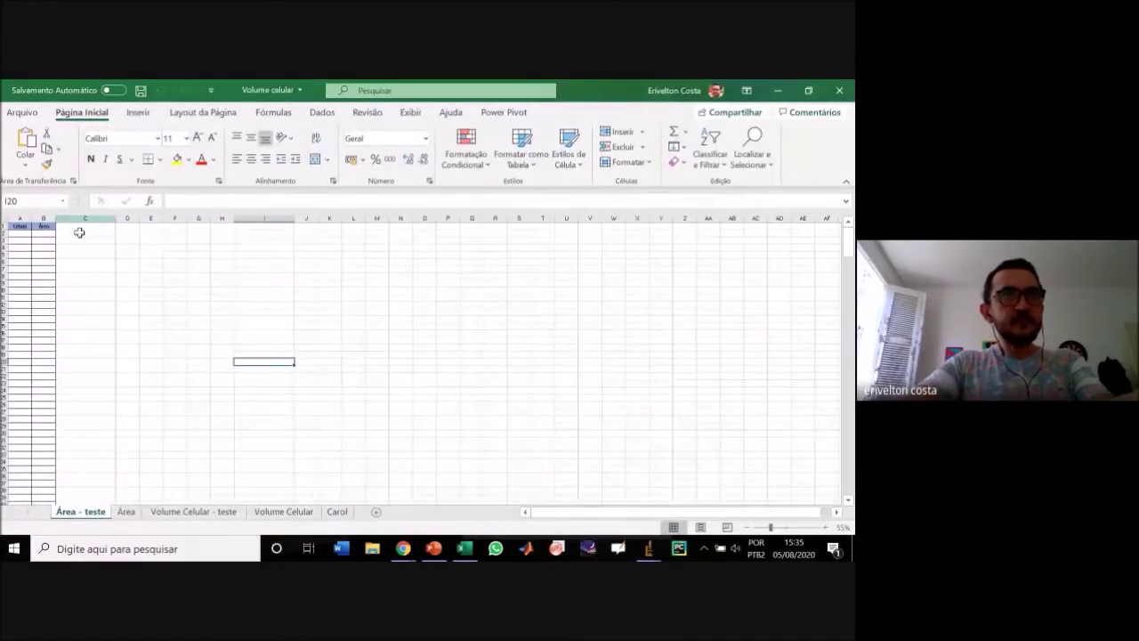
scroll(575, 323, up, 3)
scroll(538, 328, up, 3)
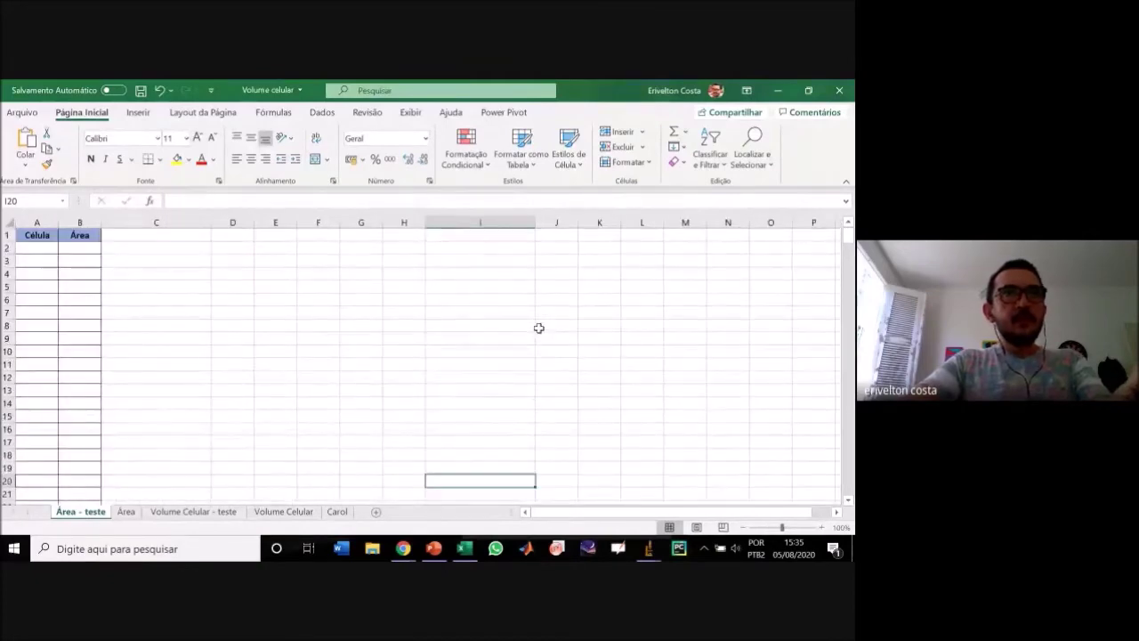
click(40, 246)
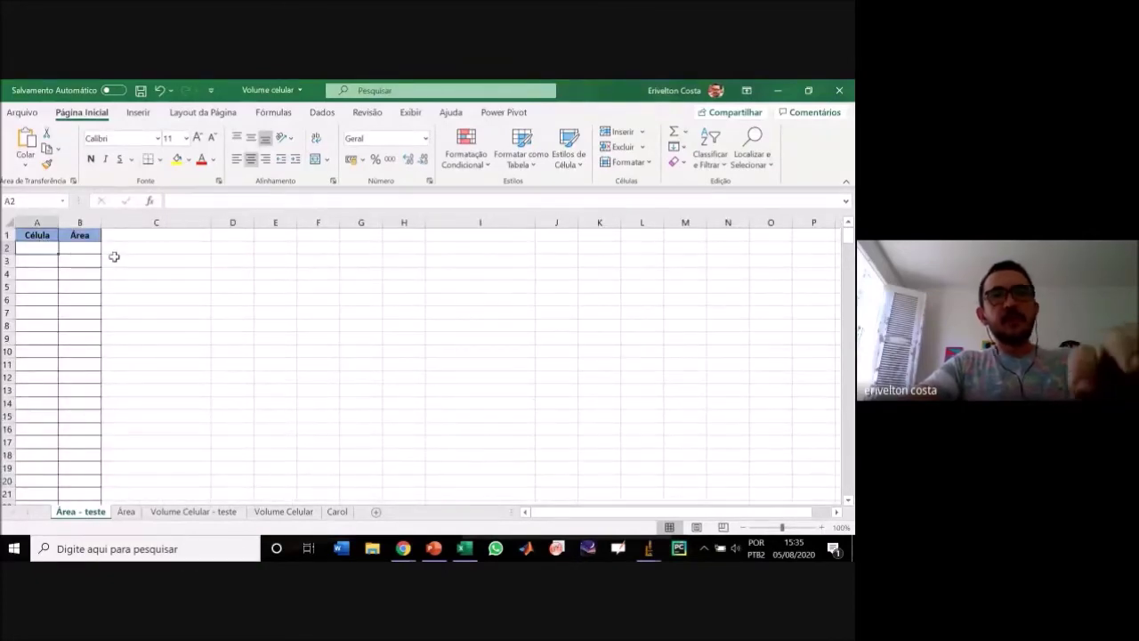
key(ctrl+v)
Delete columns C to E with the surplus measurements, leaving only the Célula and Área columns.
click(141, 222)
drag(231, 225, 272, 222)
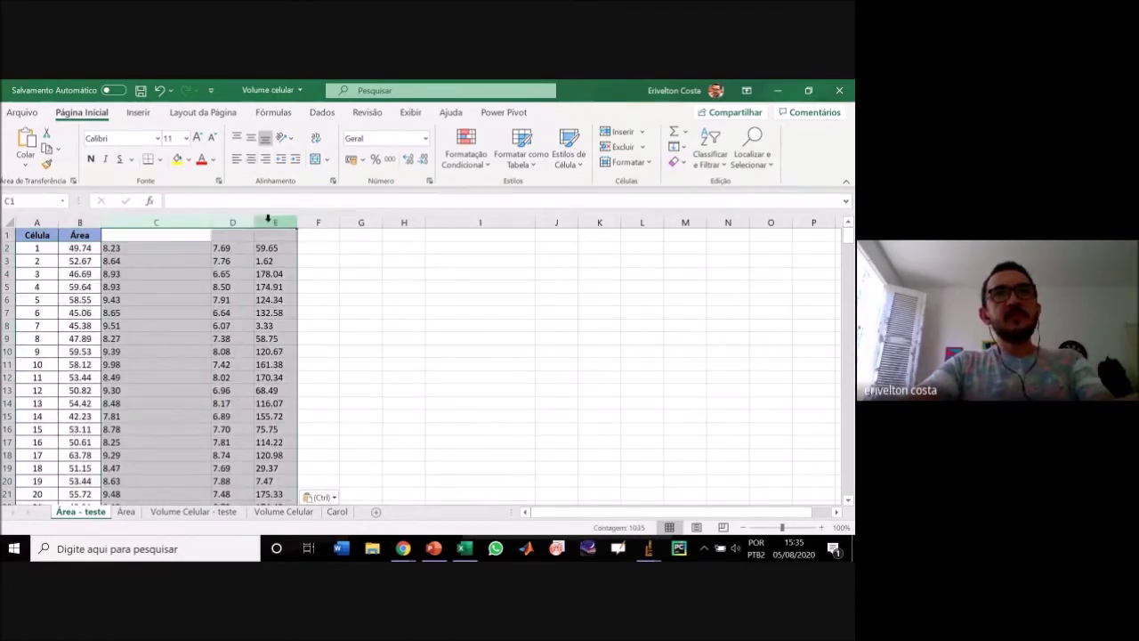
right_click(271, 223)
click(329, 356)
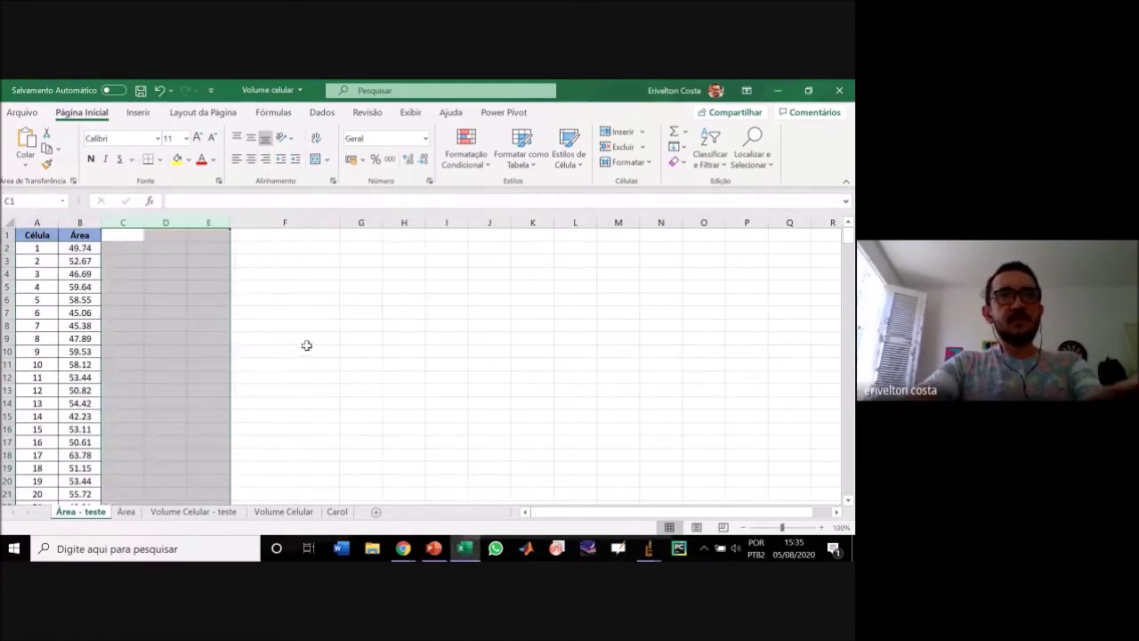
Replace every decimal point with a comma in the Área values from B2 to B346.
click(89, 251)
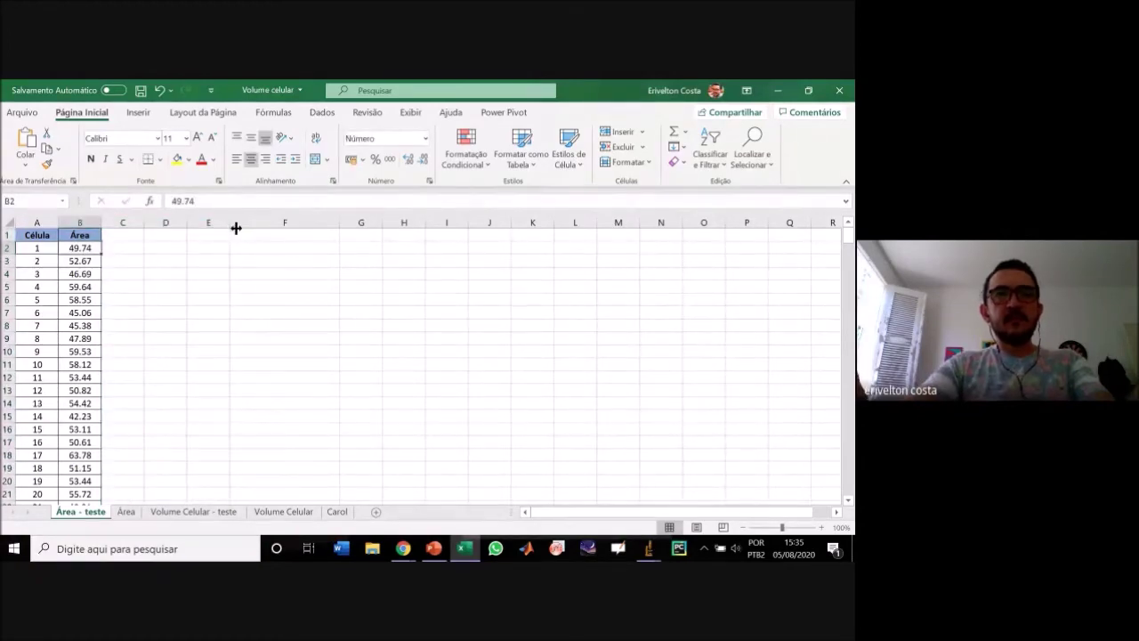
key(ctrl+shift+Down)
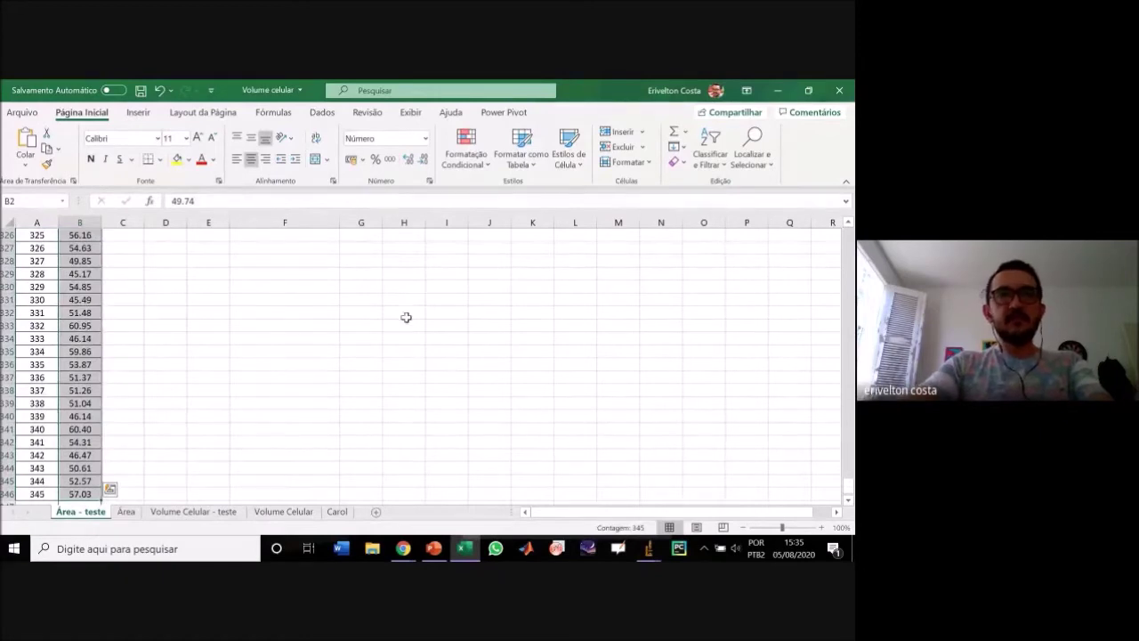
scroll(248, 396, up, 4)
scroll(248, 396, down, 5)
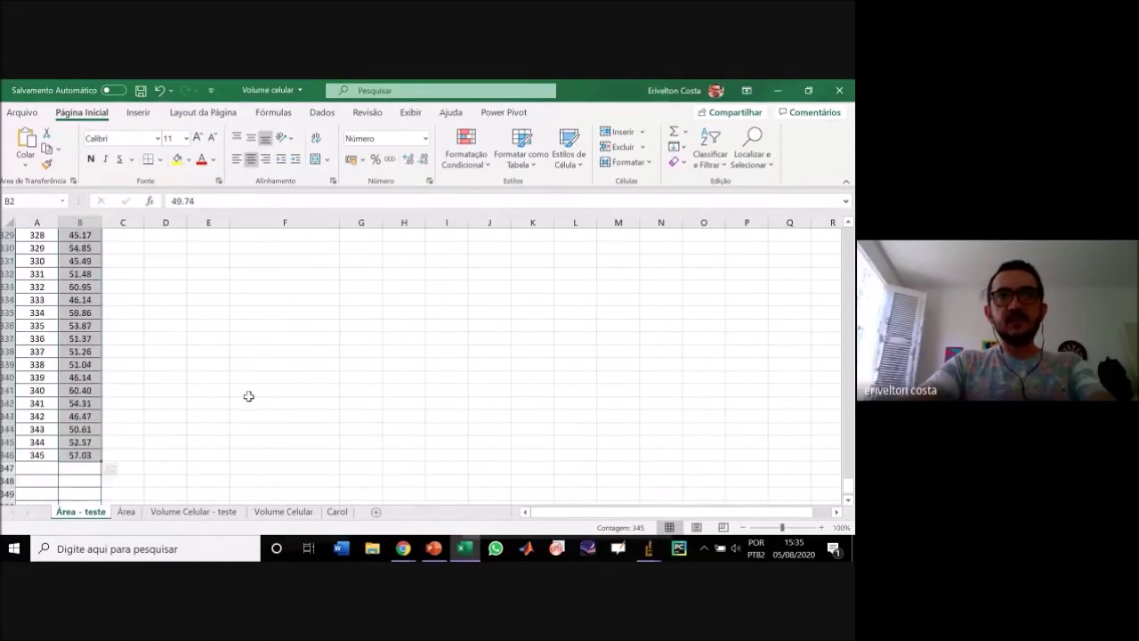
drag(848, 486, 849, 228)
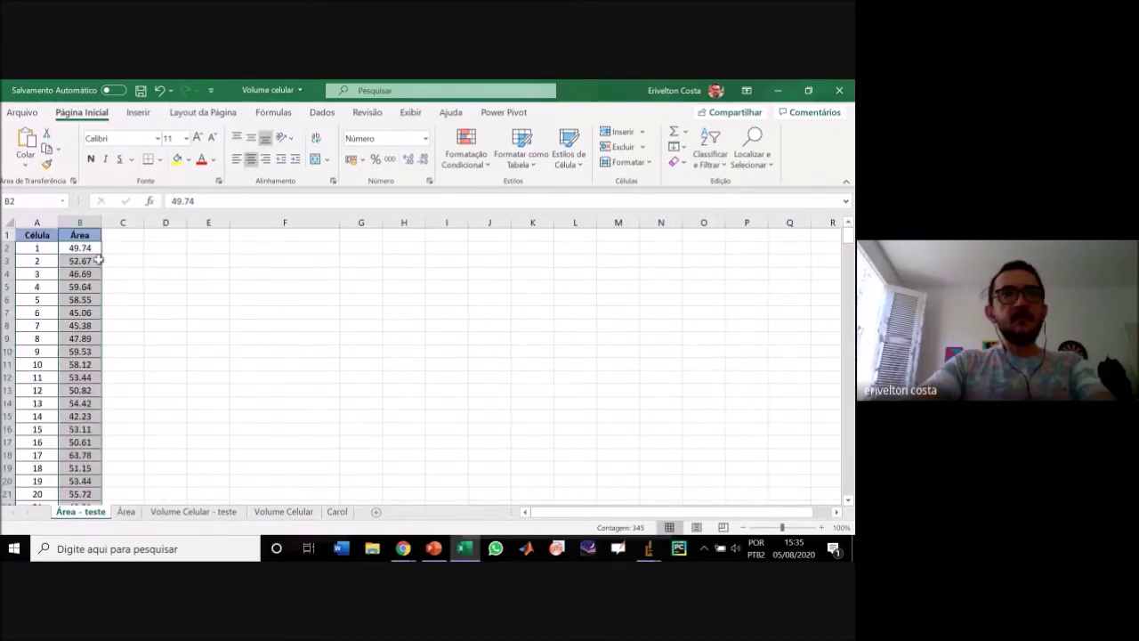
key(ctrl+u)
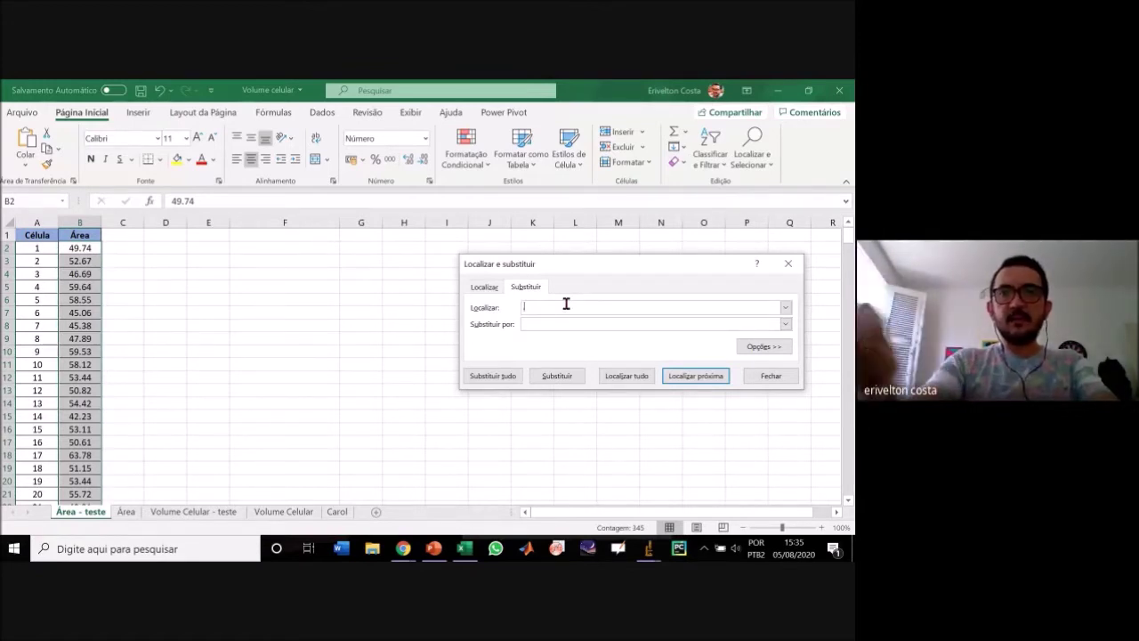
text(.)
key(Tab)
click(526, 308)
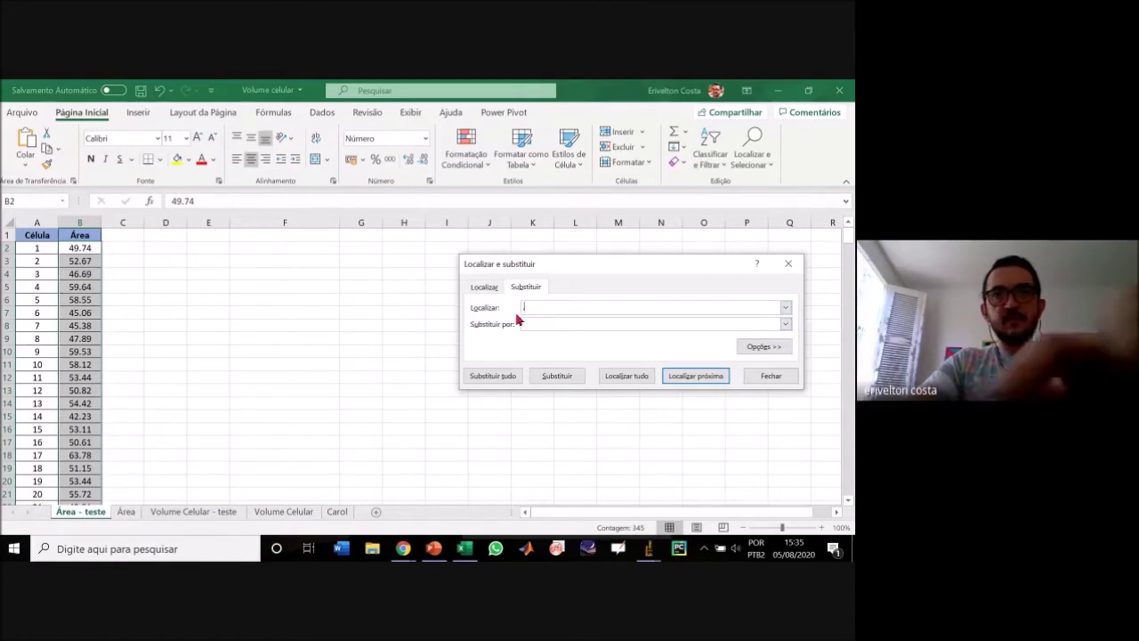
key(BackSpace)
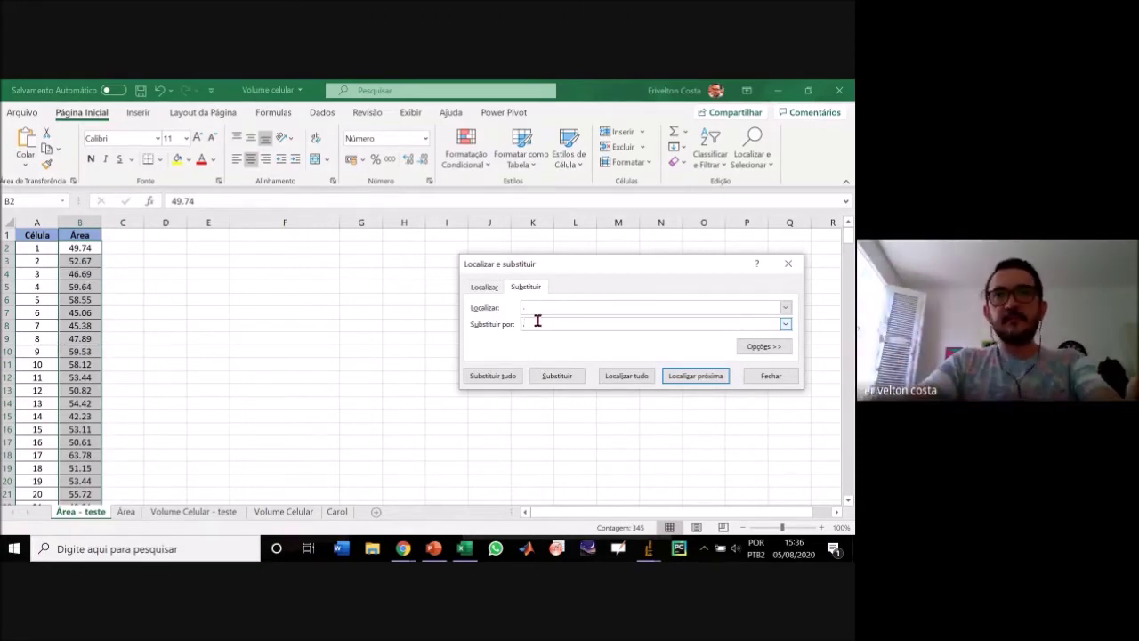
click(508, 376)
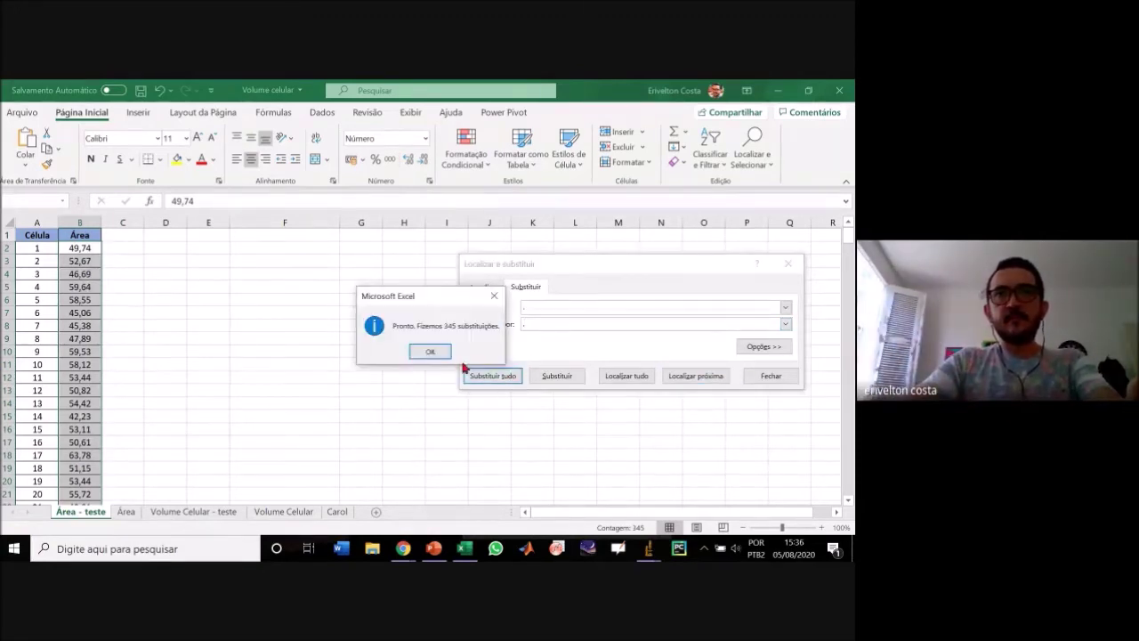
click(435, 349)
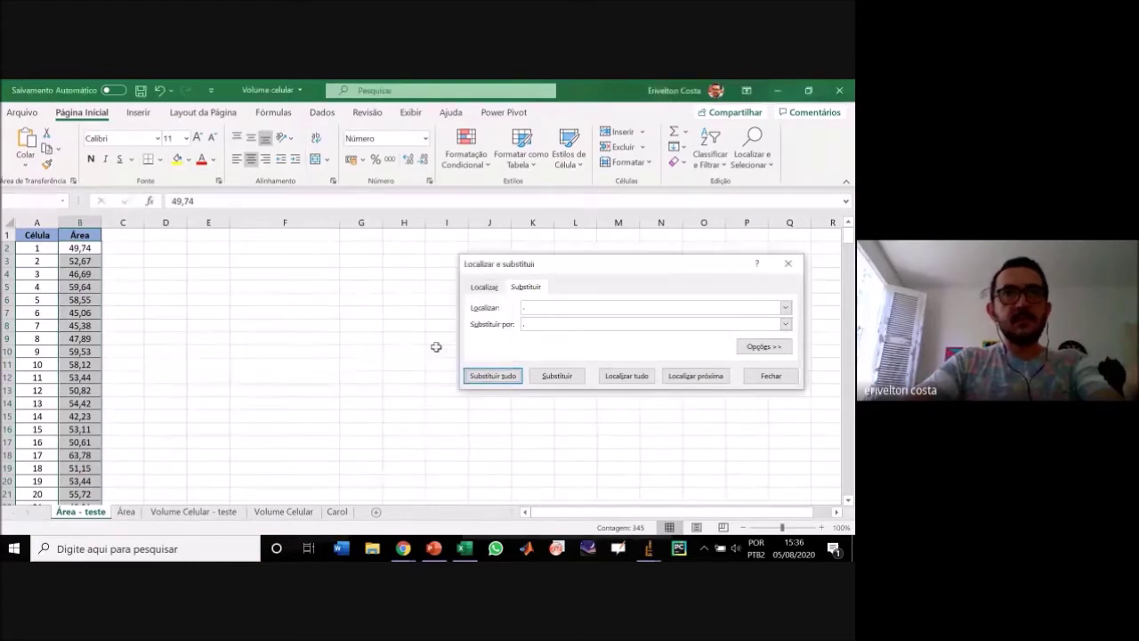
click(787, 264)
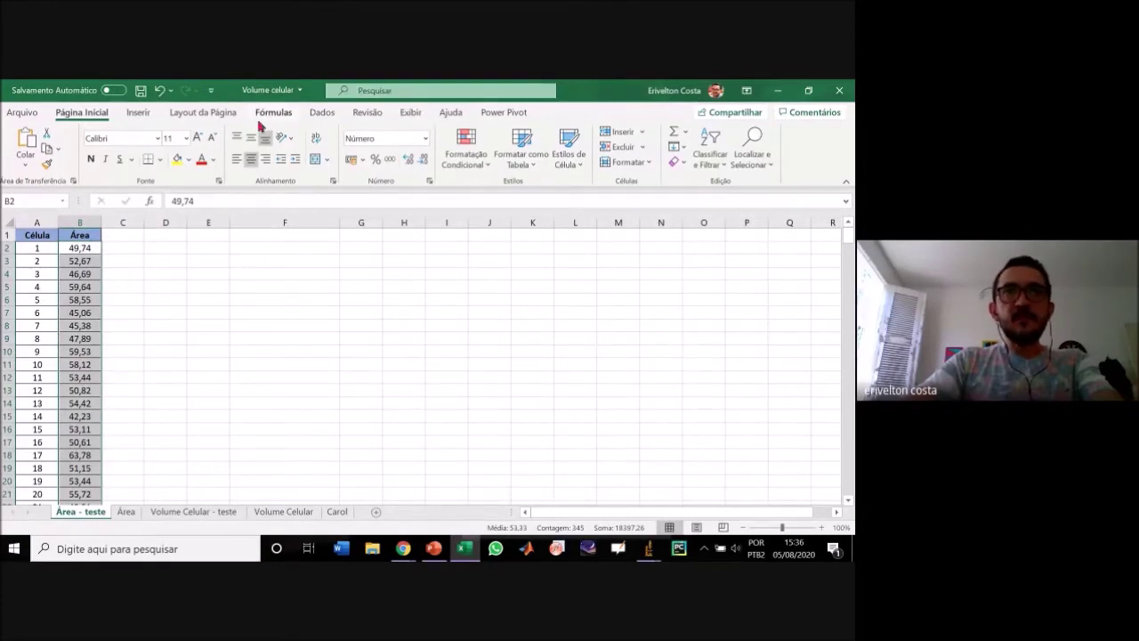
Start the Estatística descritiva data analysis with $B$2:$B$346 as the input range.
click(323, 113)
click(774, 131)
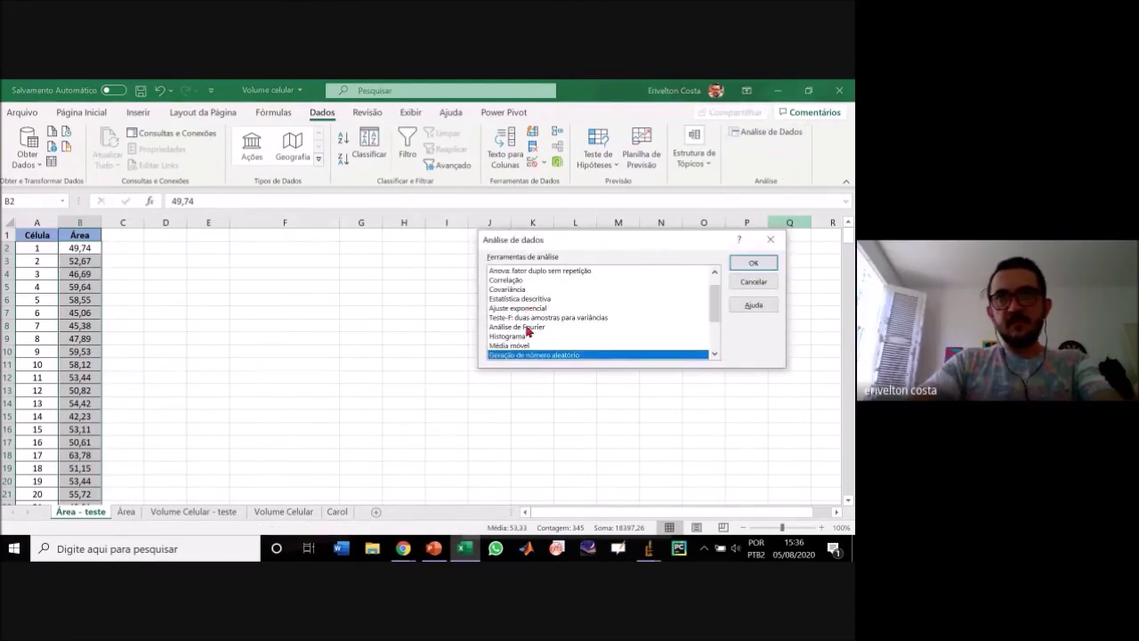
click(530, 299)
click(752, 264)
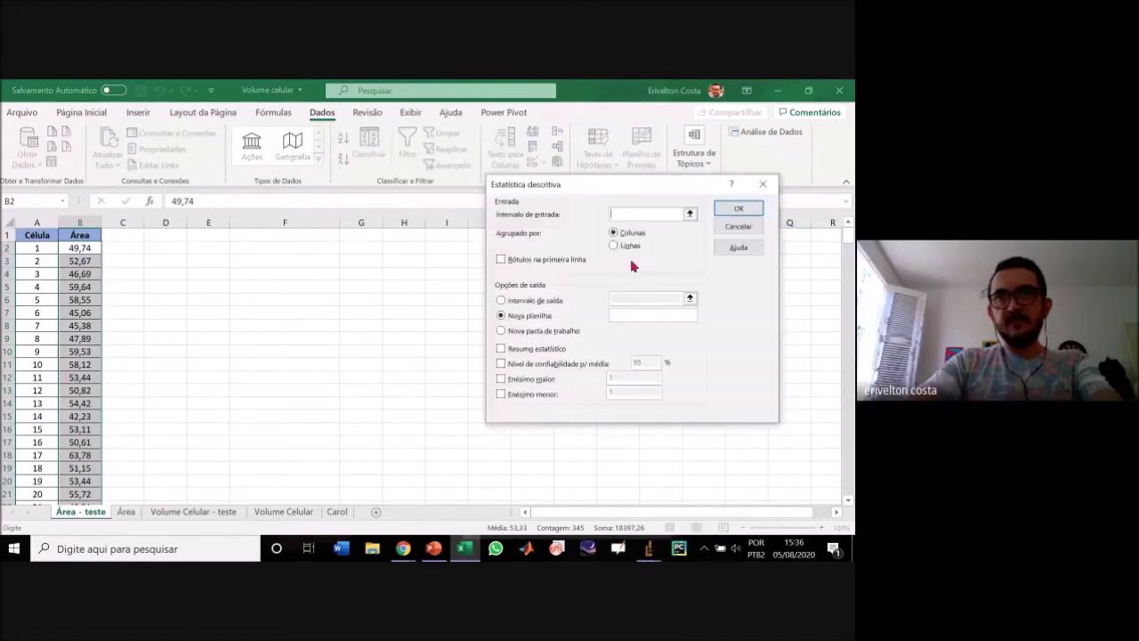
click(87, 249)
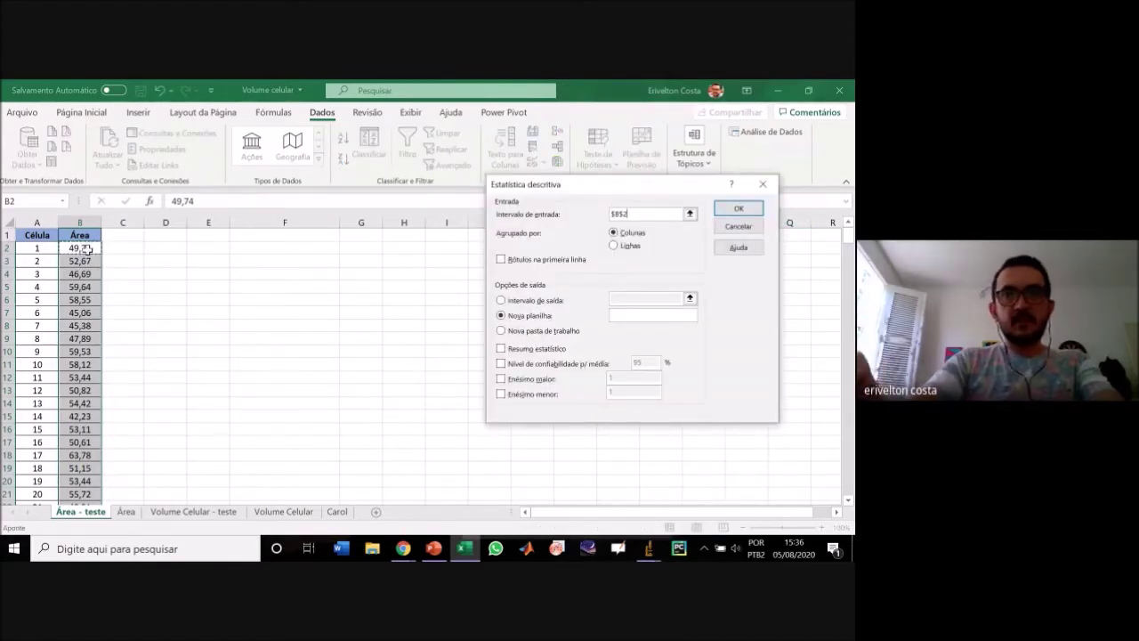
key(ctrl+shift+Down)
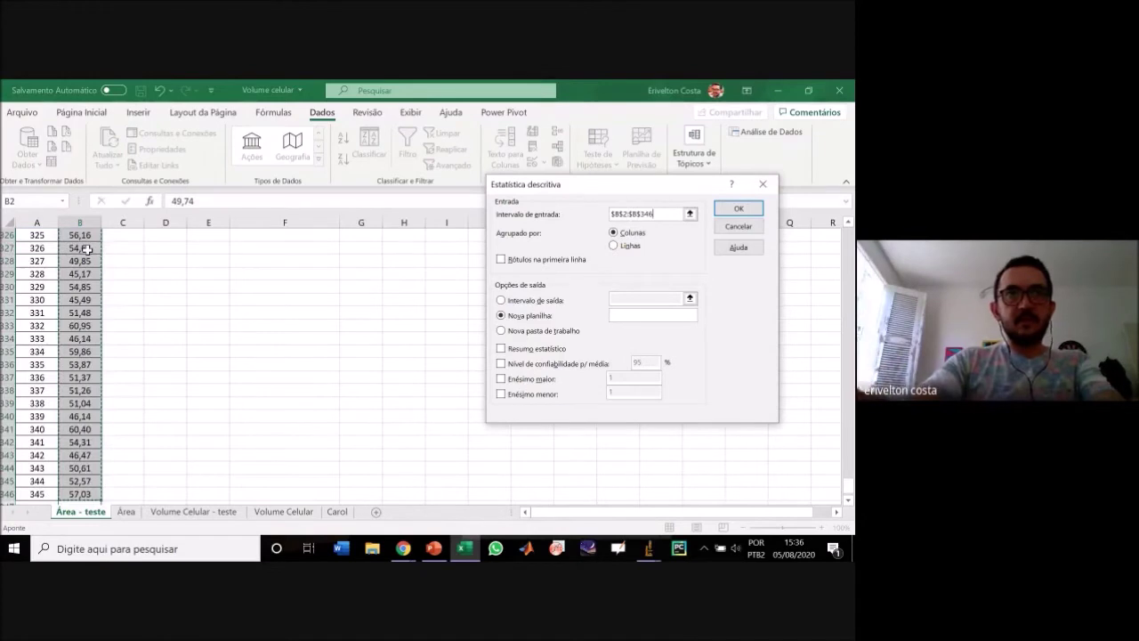
Set the output range to $D$2, enable the confidence level for the mean at 95%, and run the analysis.
click(537, 300)
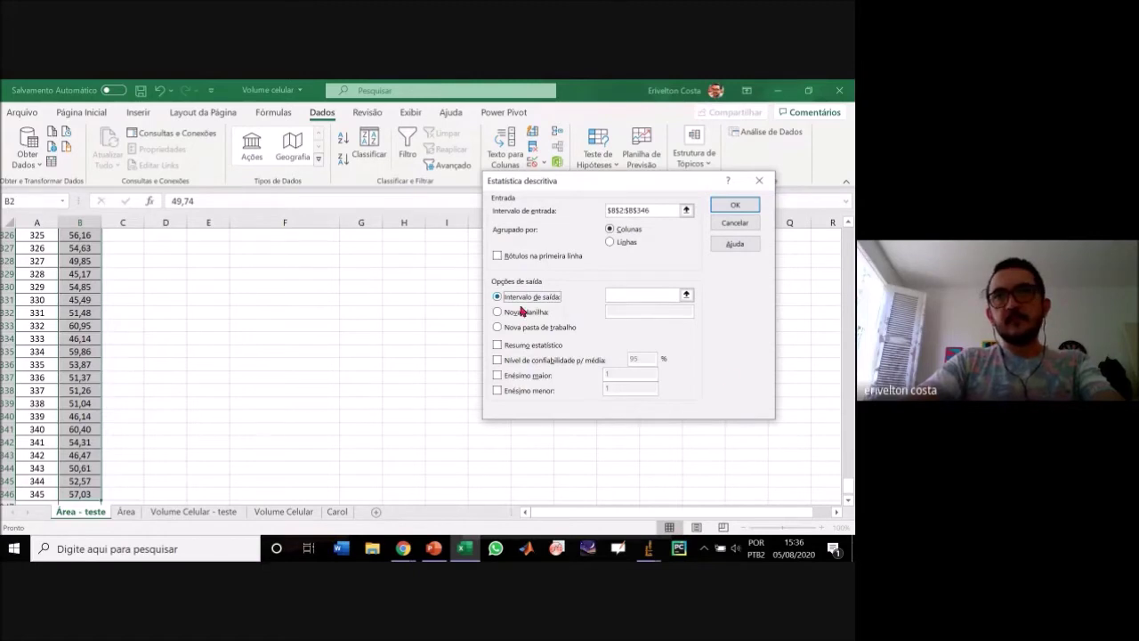
click(685, 295)
drag(848, 490, 852, 211)
click(150, 246)
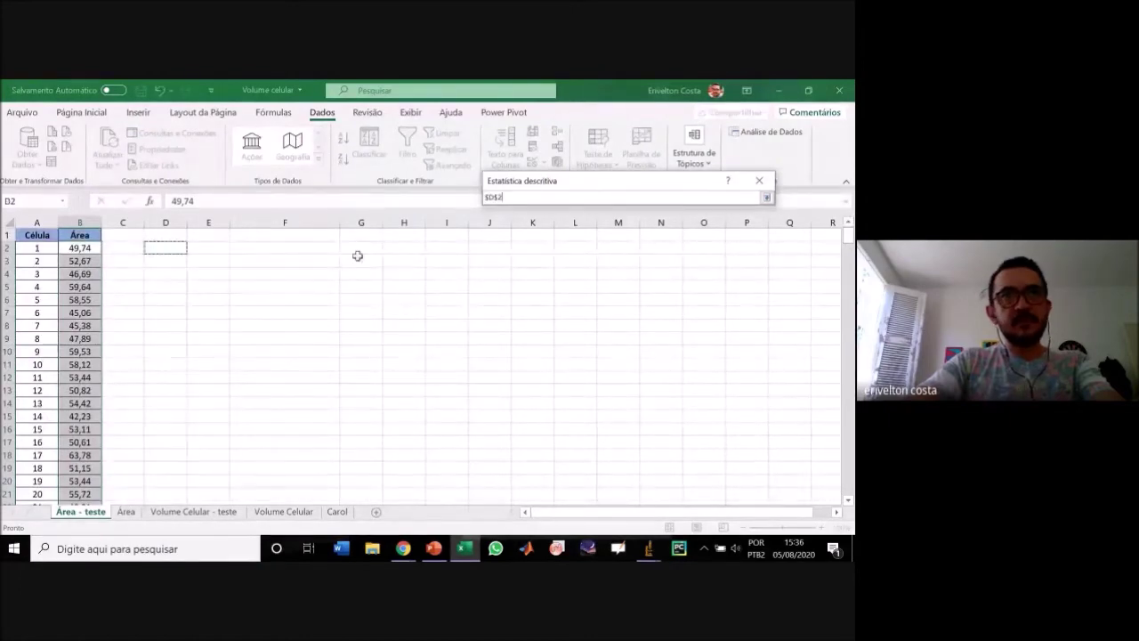
click(767, 198)
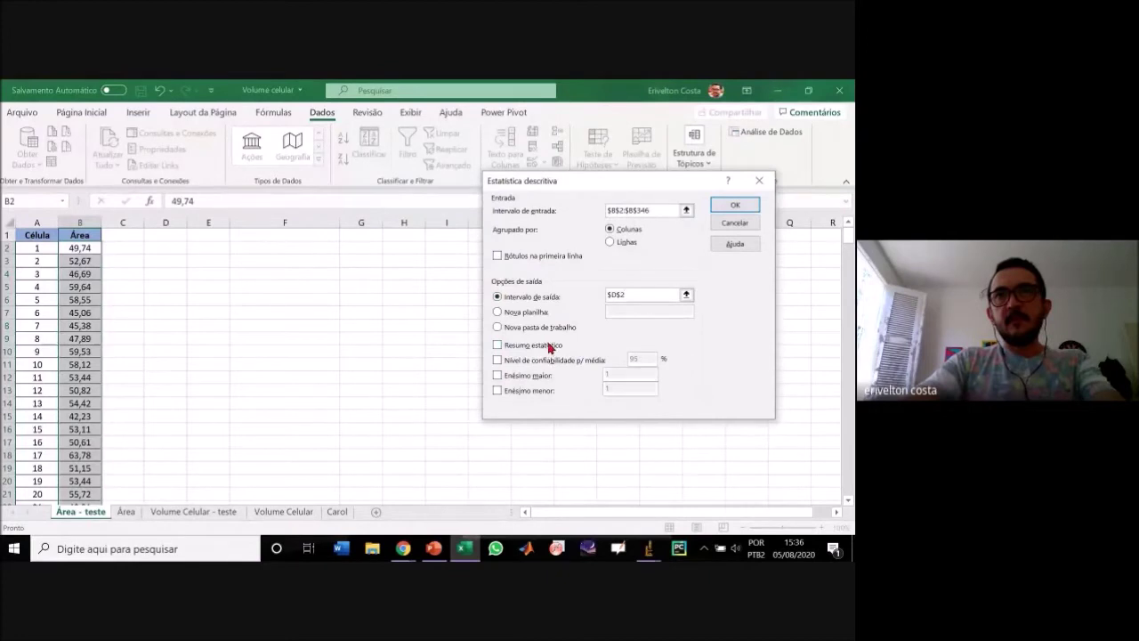
click(536, 363)
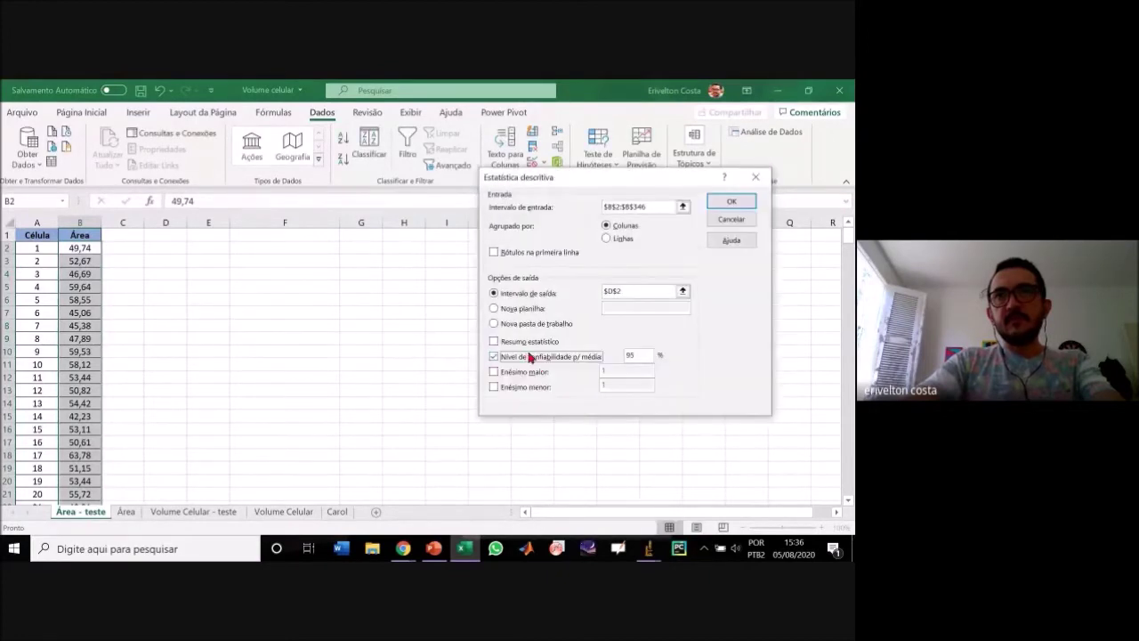
click(722, 200)
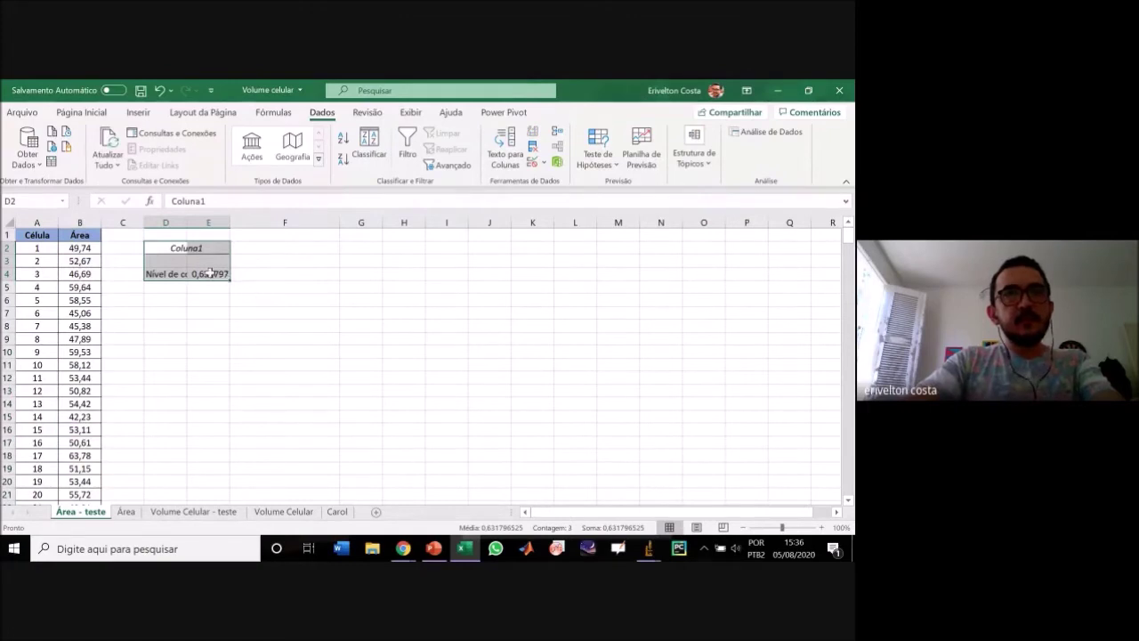
Fit column D to its longest label, and undo that change together with the output's formatting.
double_click(189, 225)
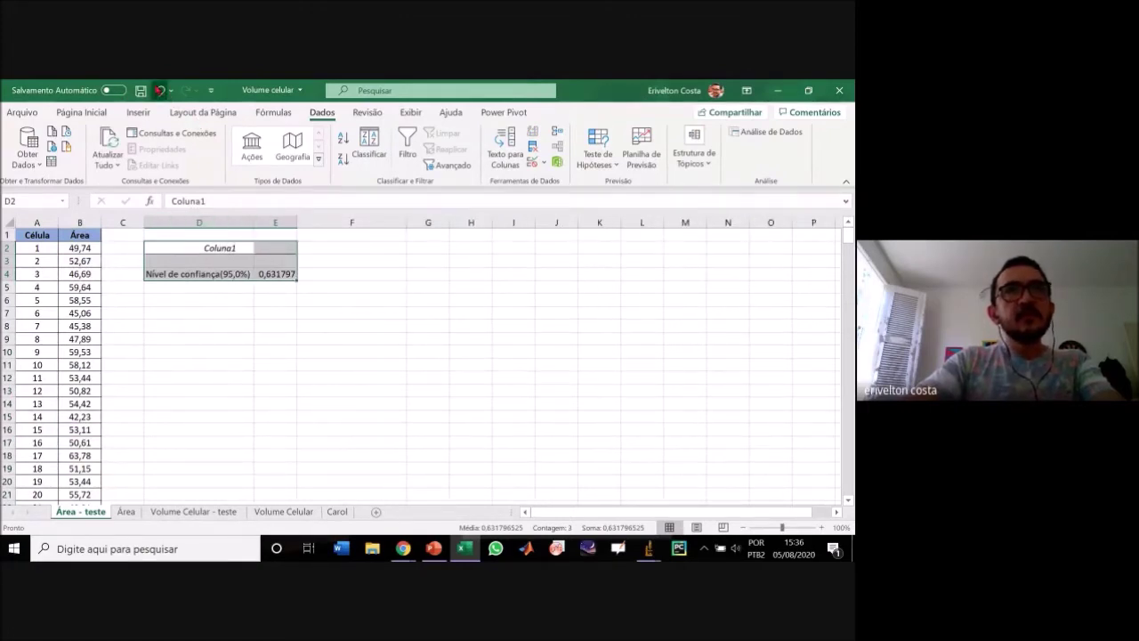
click(160, 90)
click(159, 89)
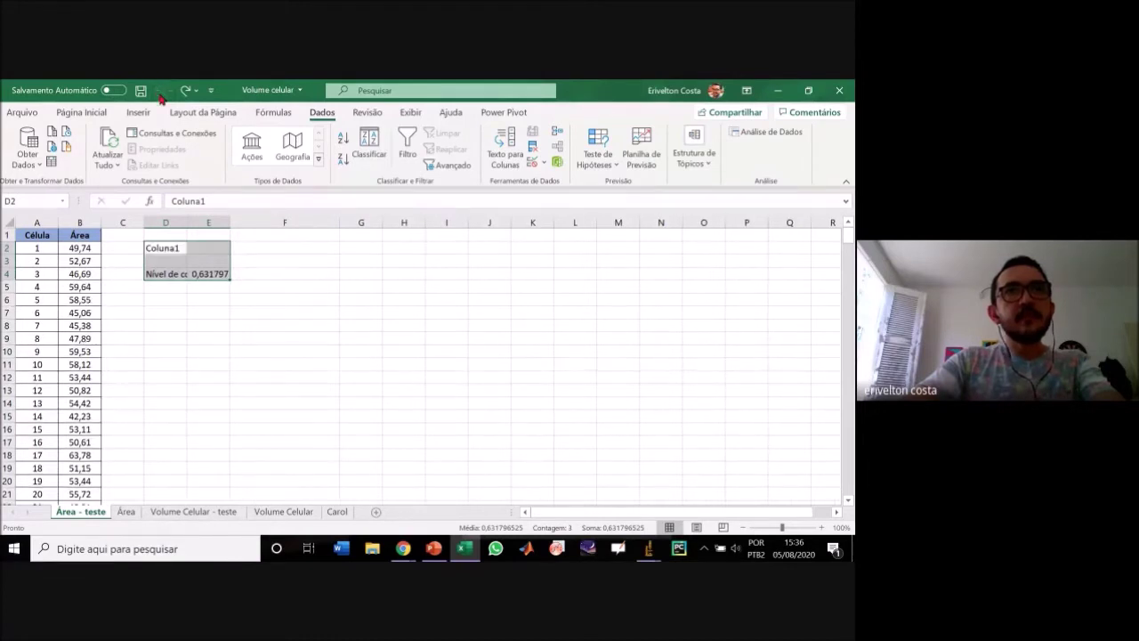
click(159, 90)
Delete the previous confidence-level output in D2:E4, shifting the cells below up.
drag(173, 250, 219, 273)
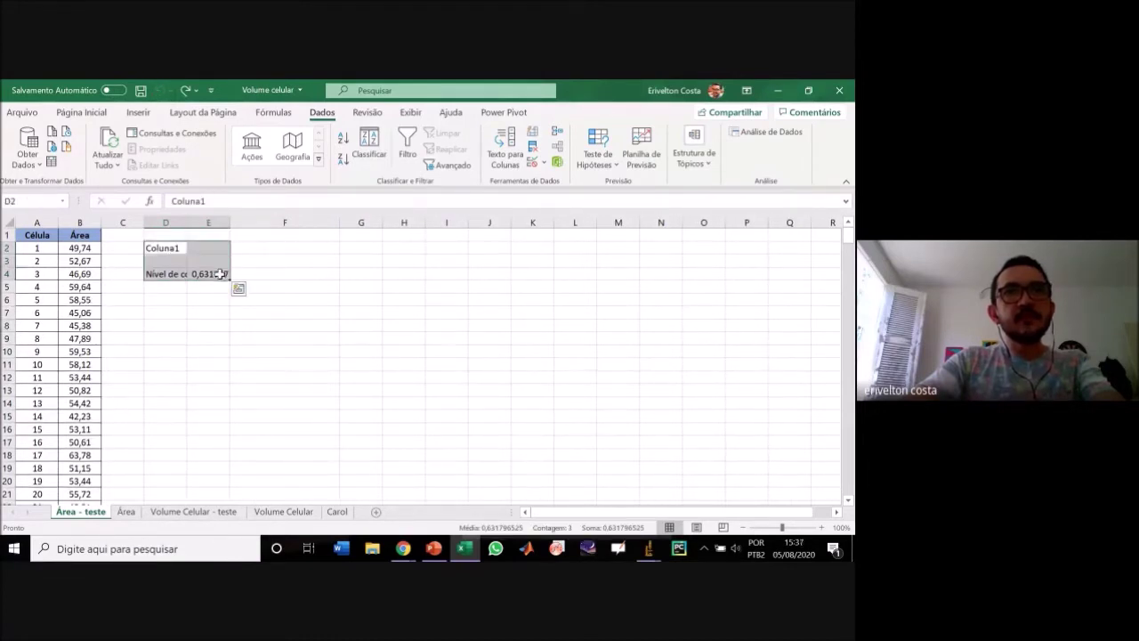
right_click(217, 274)
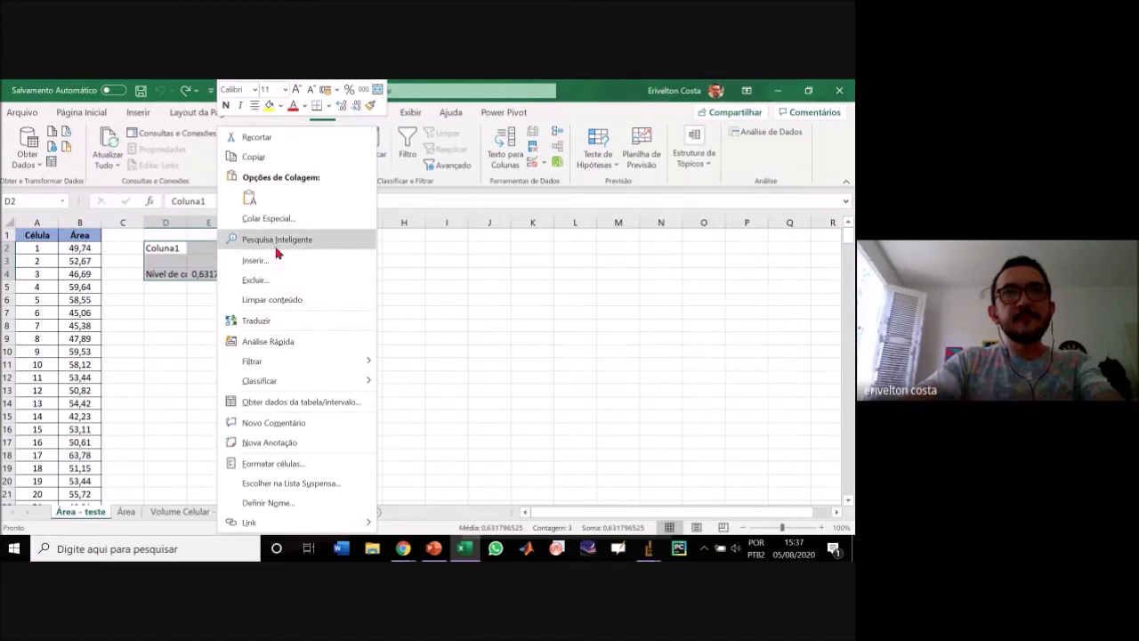
click(279, 279)
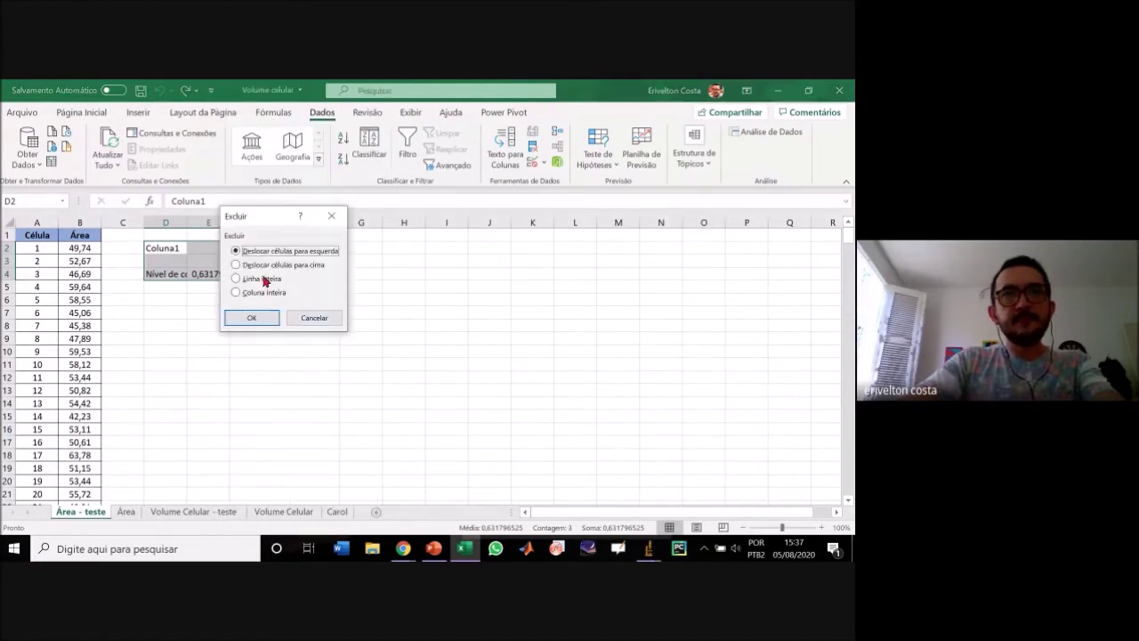
click(262, 267)
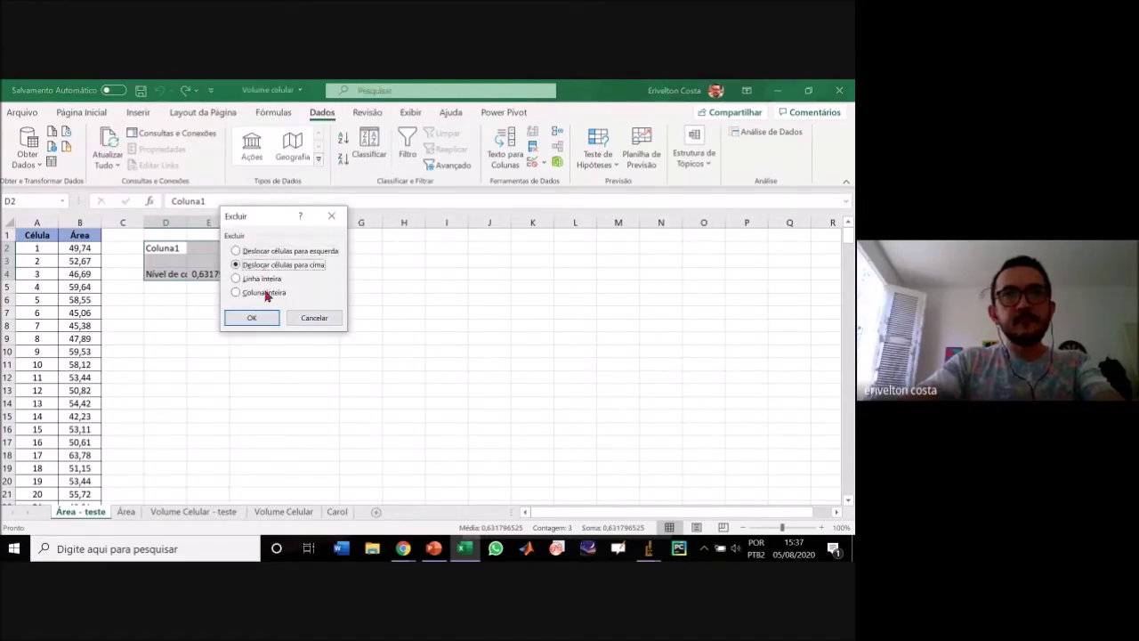
click(252, 317)
Start the Estatística descritiva data analysis again, keeping $B$2:$B$346 as the input range.
click(98, 248)
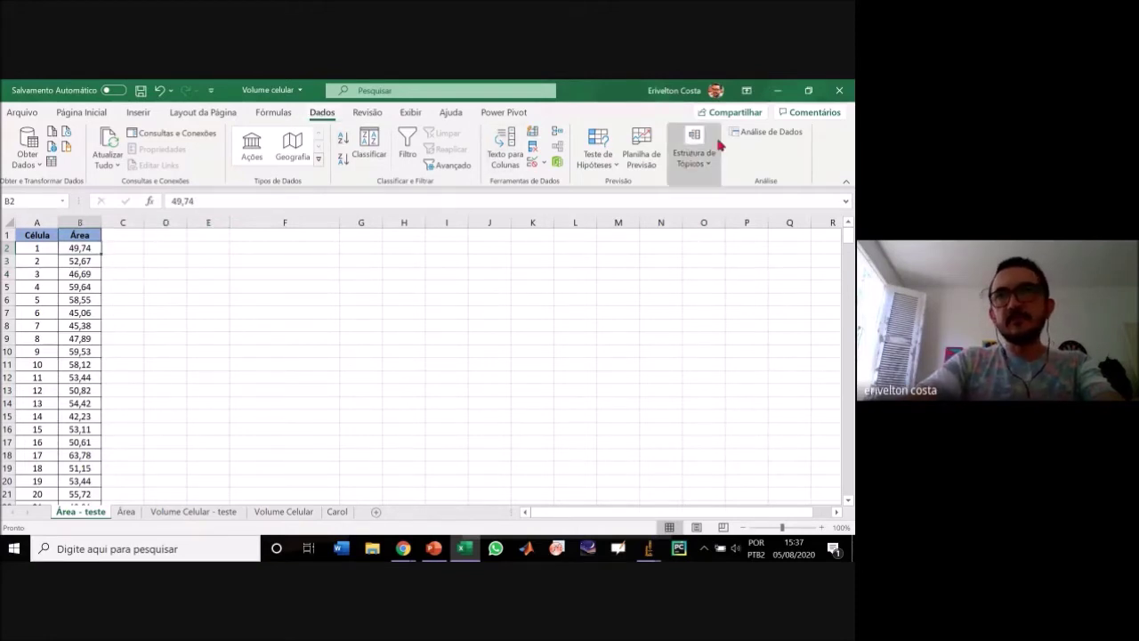
click(749, 132)
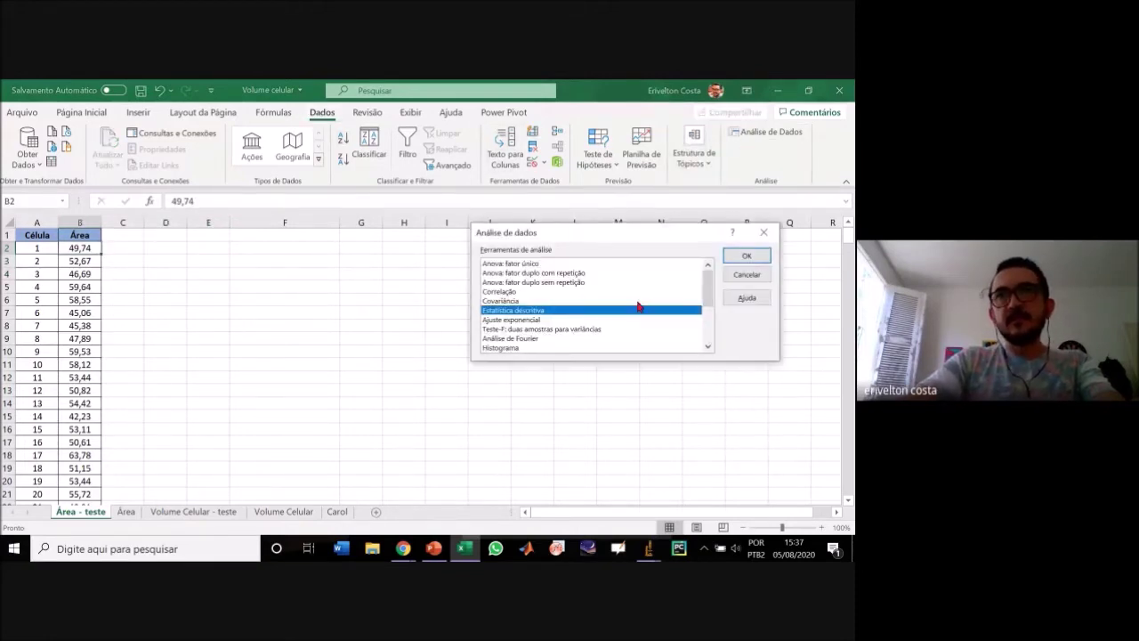
click(735, 256)
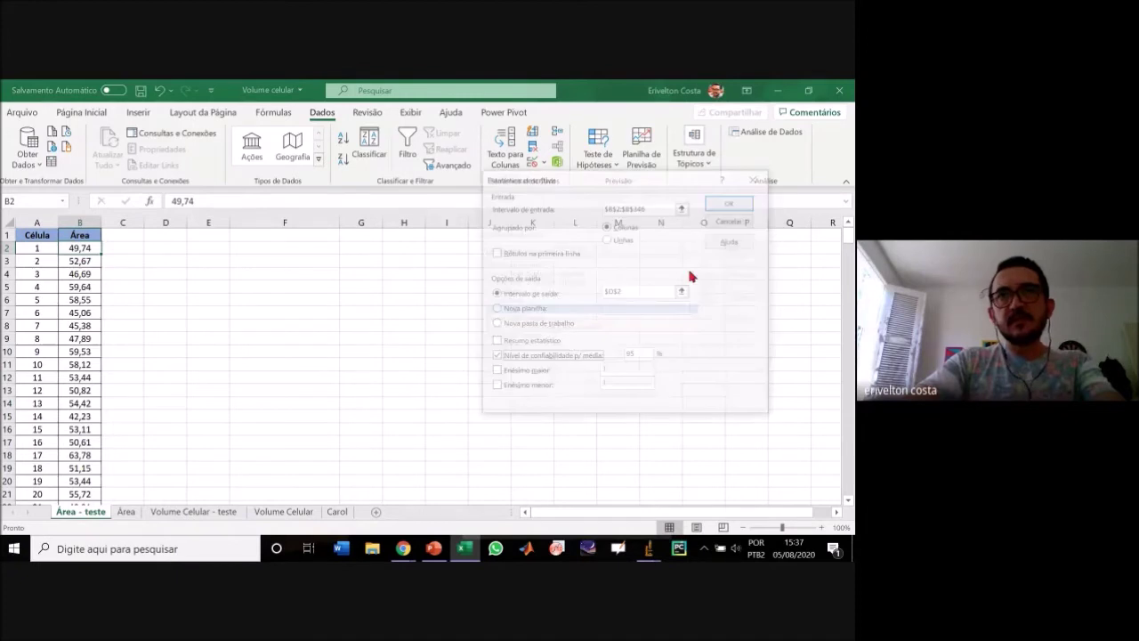
click(681, 208)
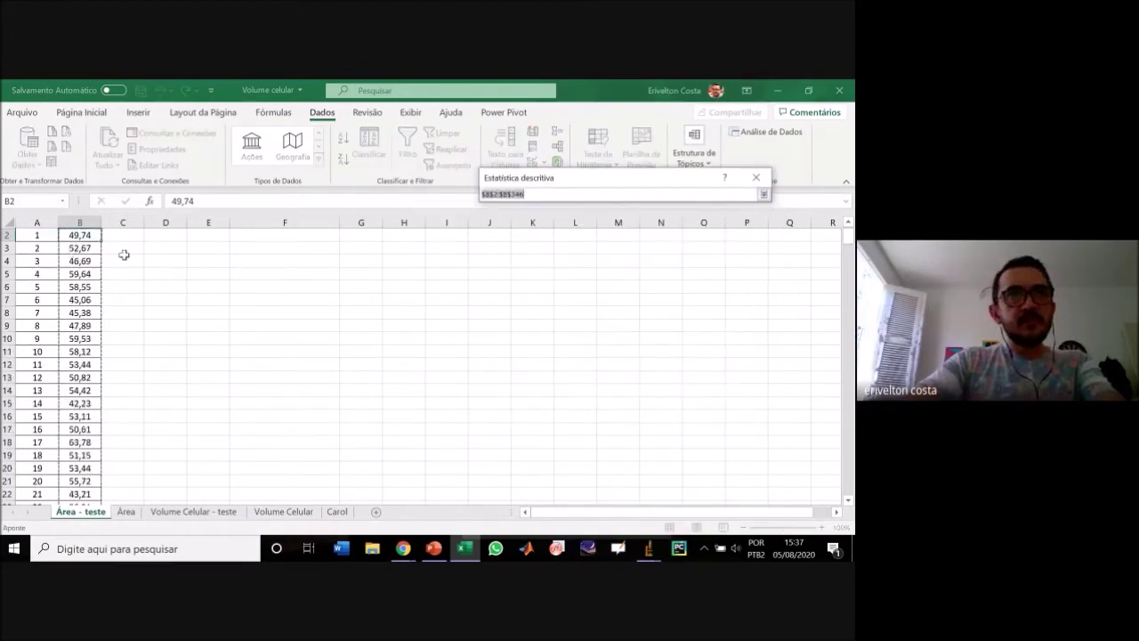
scroll(123, 255, up, 1)
scroll(252, 298, down, 17)
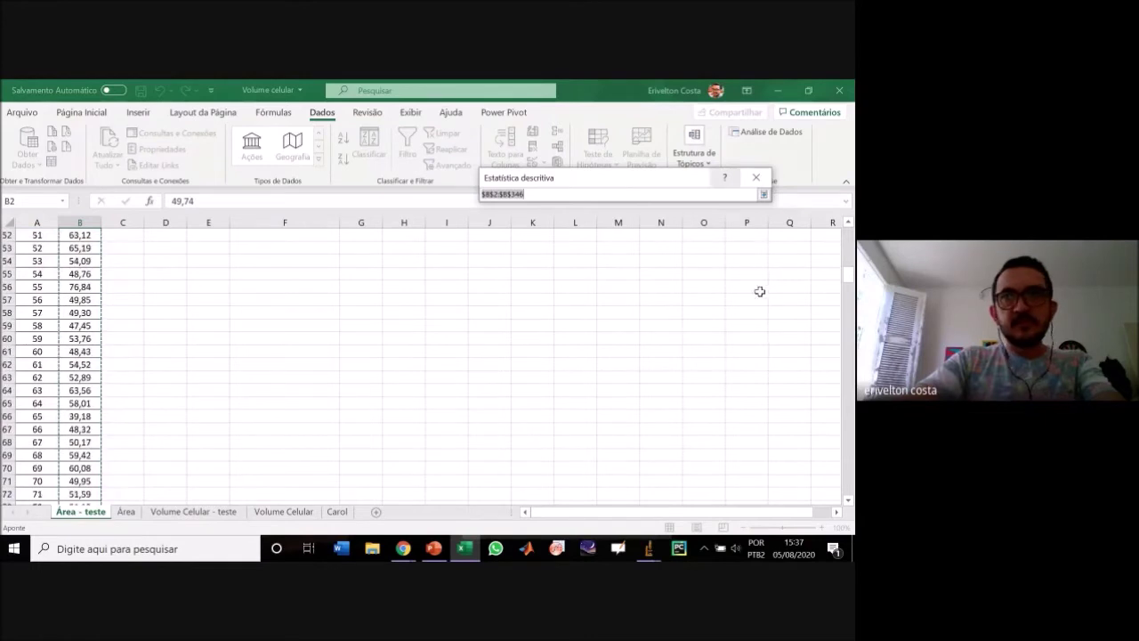
drag(850, 280, 848, 227)
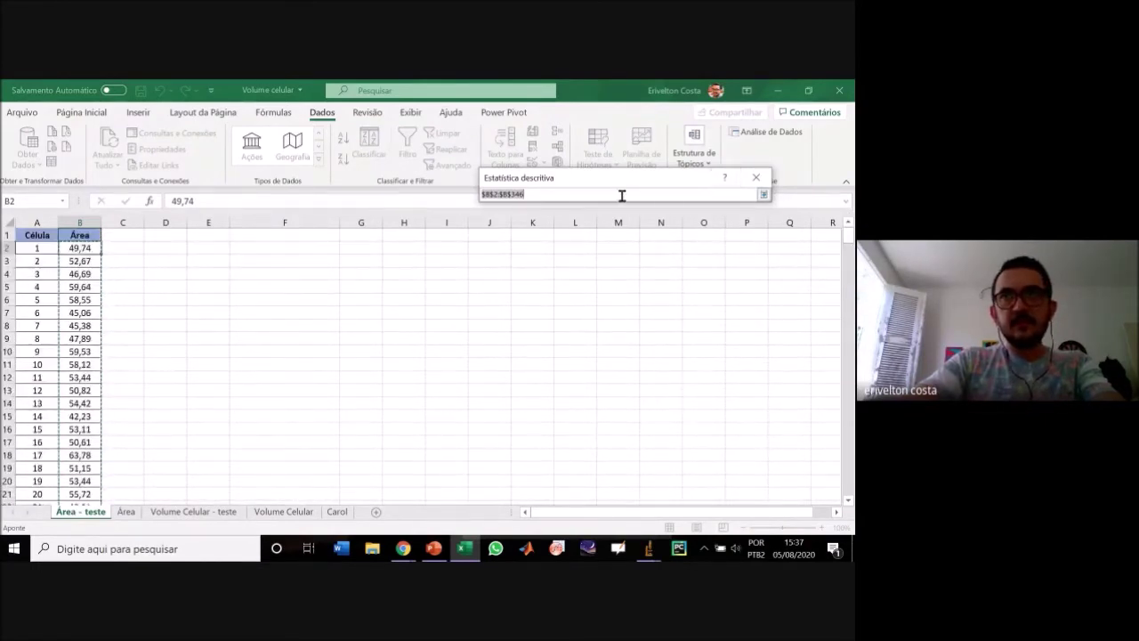
click(764, 195)
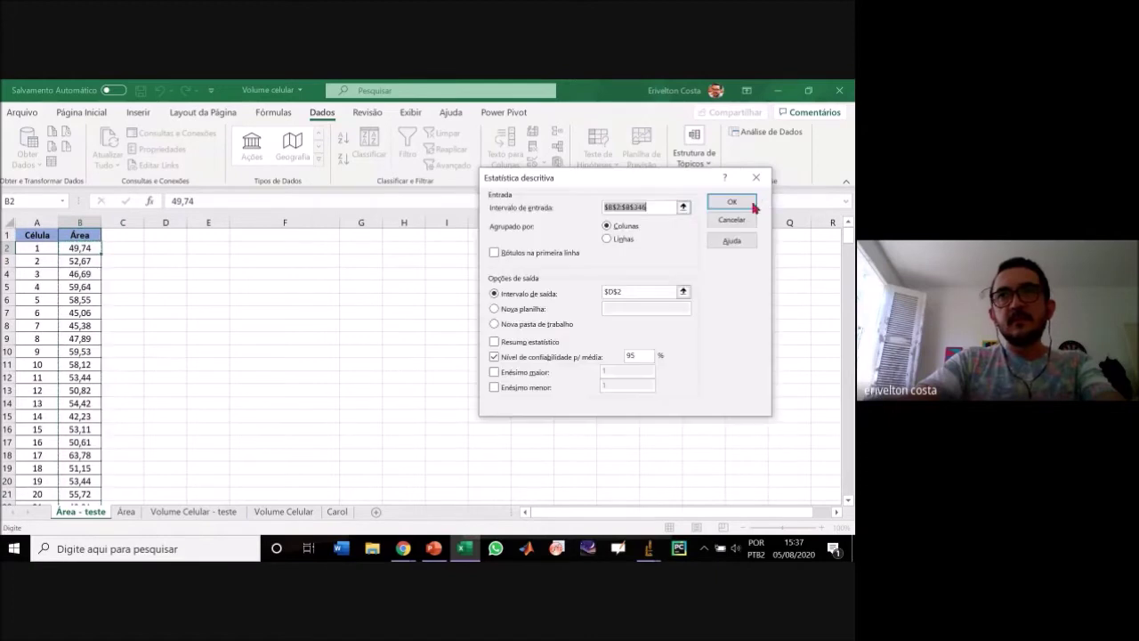
Enable Resumo estatístico and try to run the analysis with the output range reselected at D2.
click(551, 299)
click(628, 289)
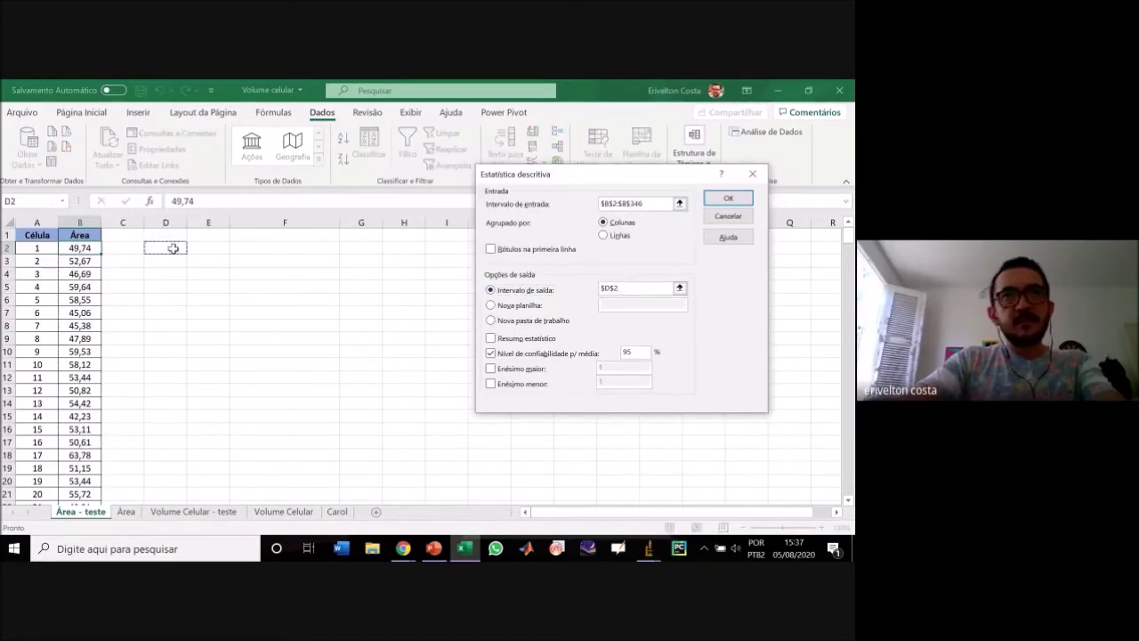
click(680, 288)
click(166, 248)
click(760, 191)
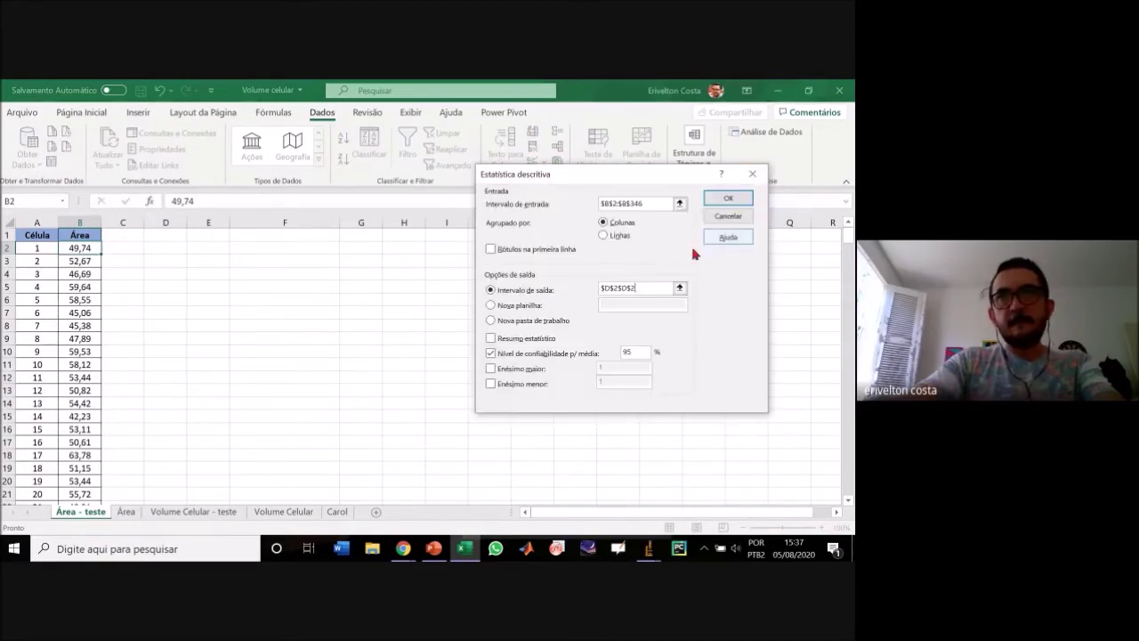
click(530, 344)
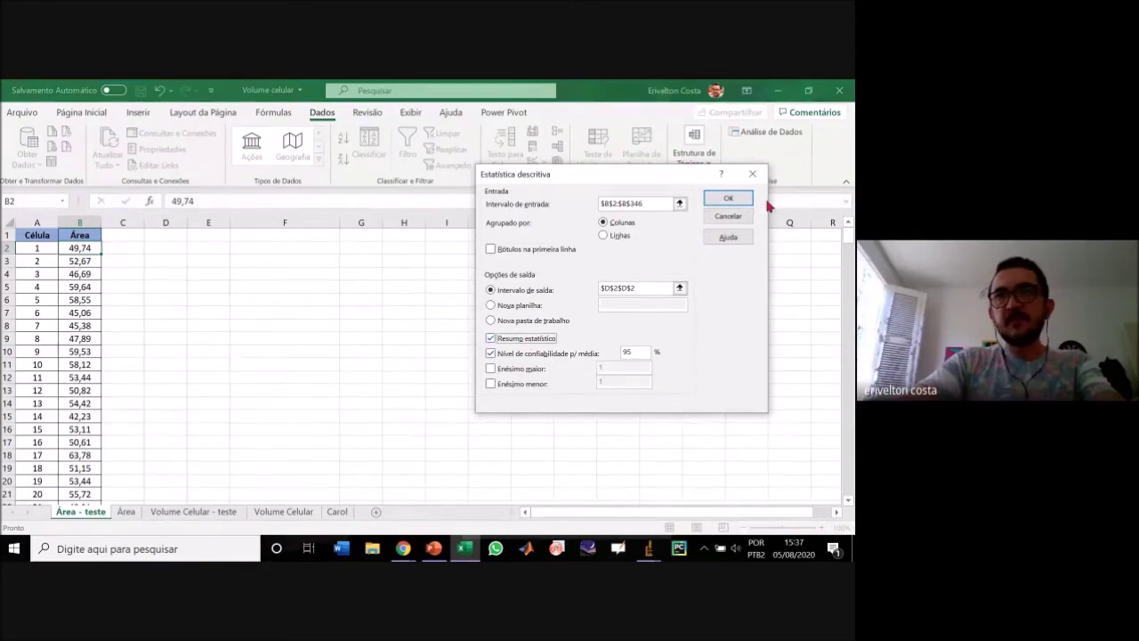
click(728, 197)
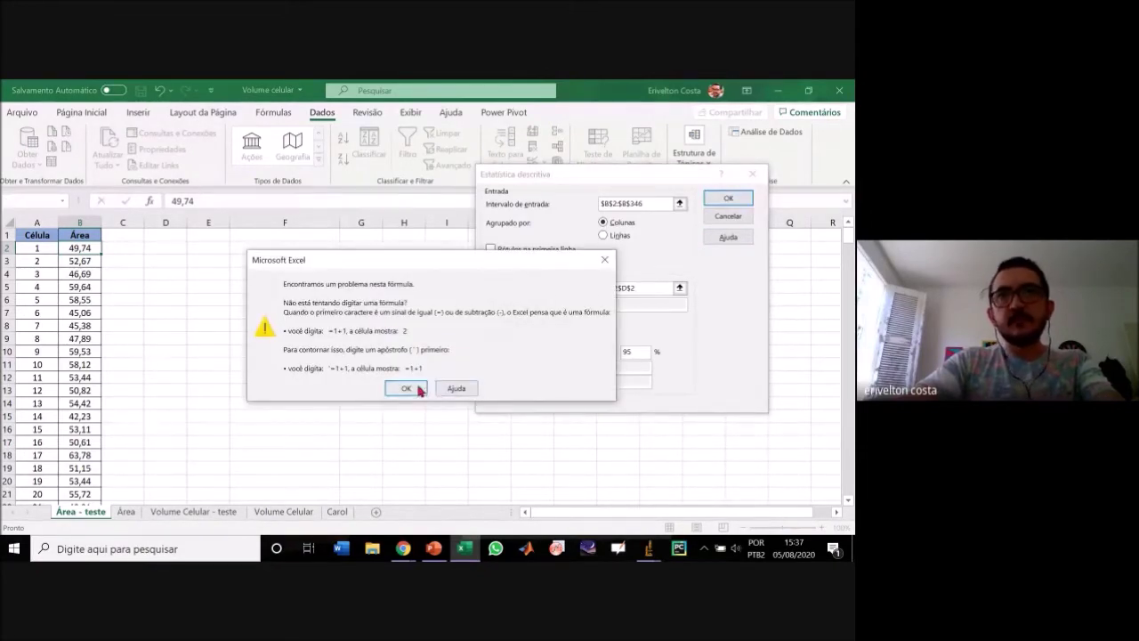
Correct the output range to cell D2, run the analysis, and fit column D to its longest label.
click(406, 388)
click(649, 286)
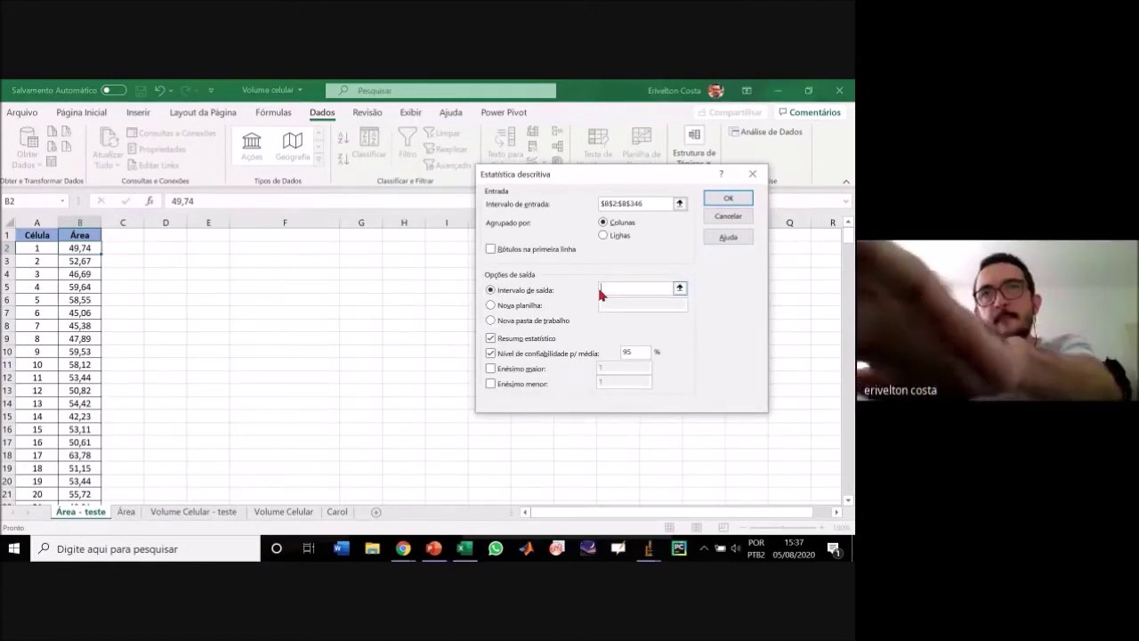
click(165, 247)
click(728, 197)
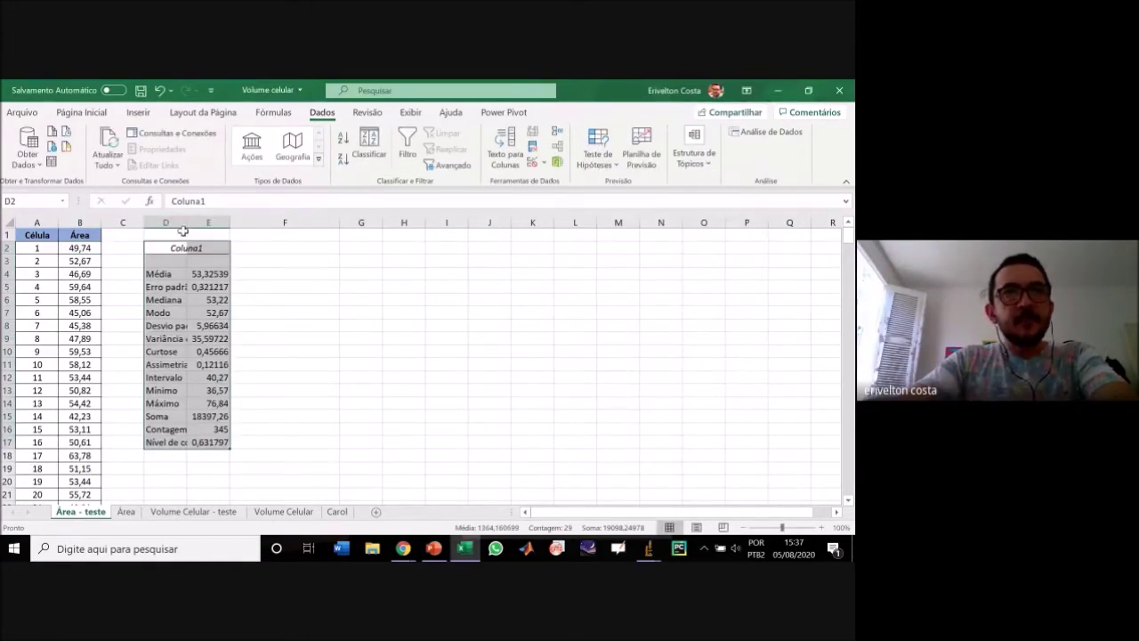
double_click(187, 222)
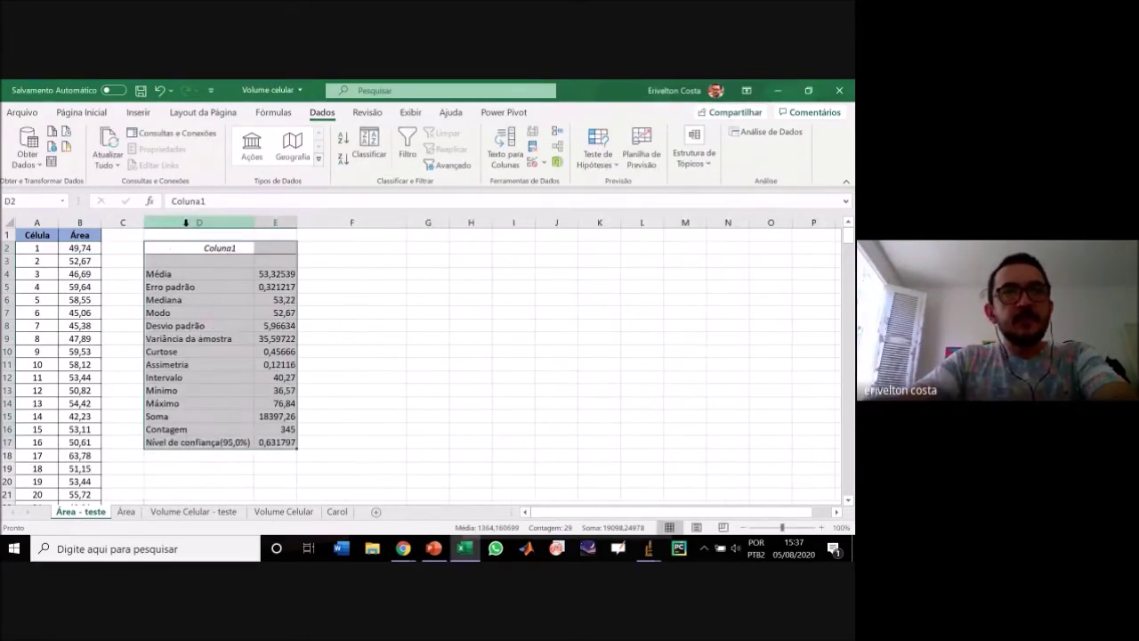
Review the mean, standard error, standard deviation and count in the descriptive statistics output.
click(279, 274)
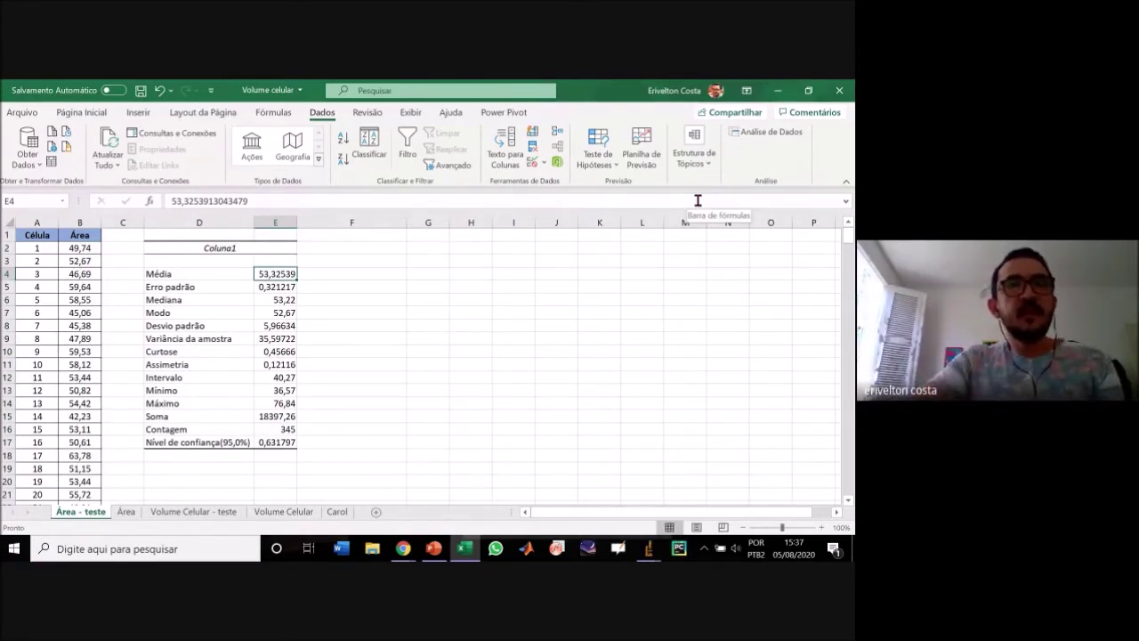
click(266, 285)
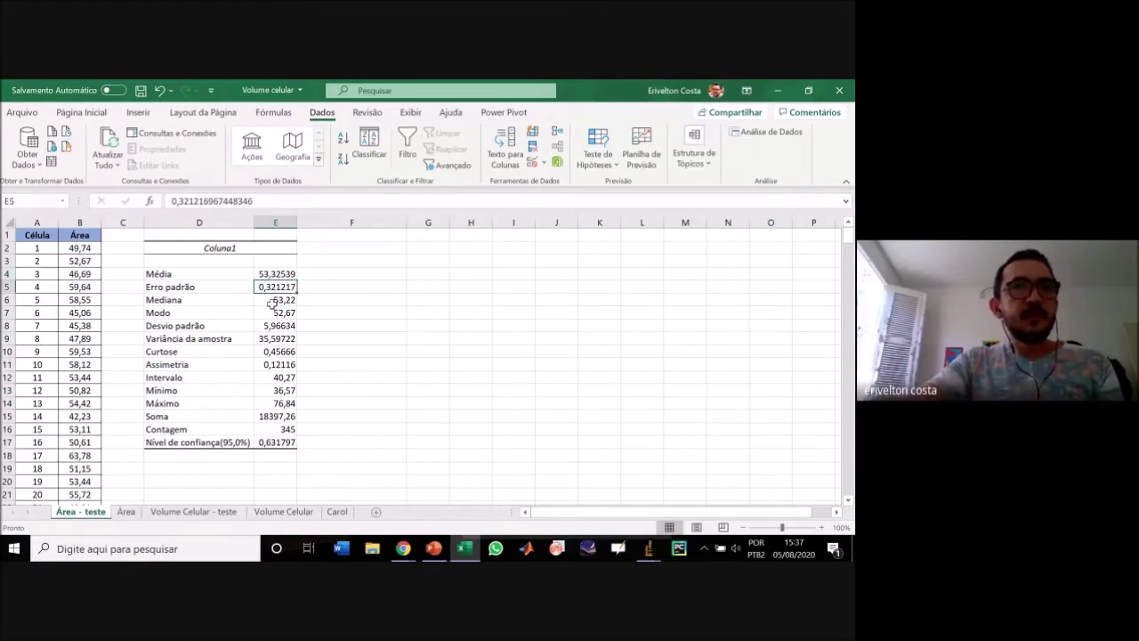
click(274, 326)
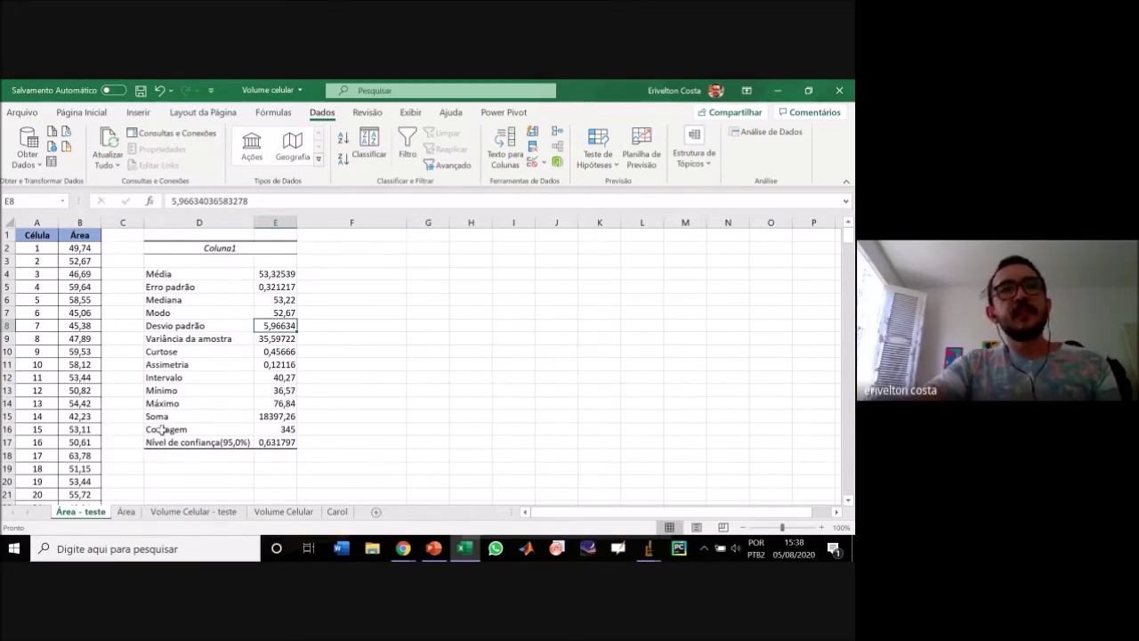
click(288, 431)
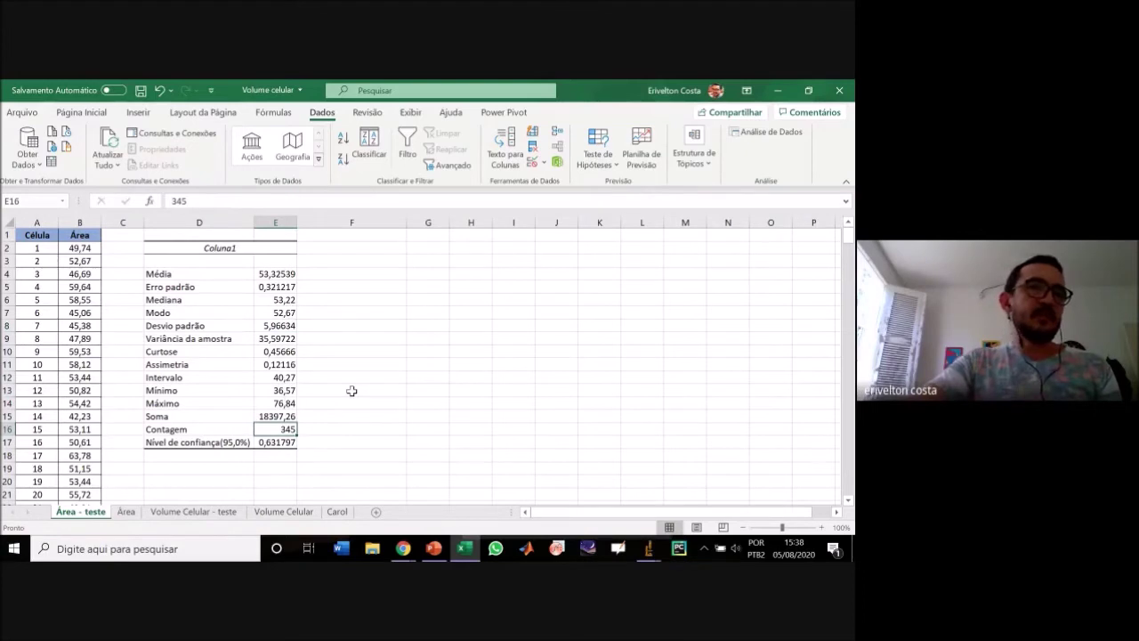
scroll(424, 336, down, 1)
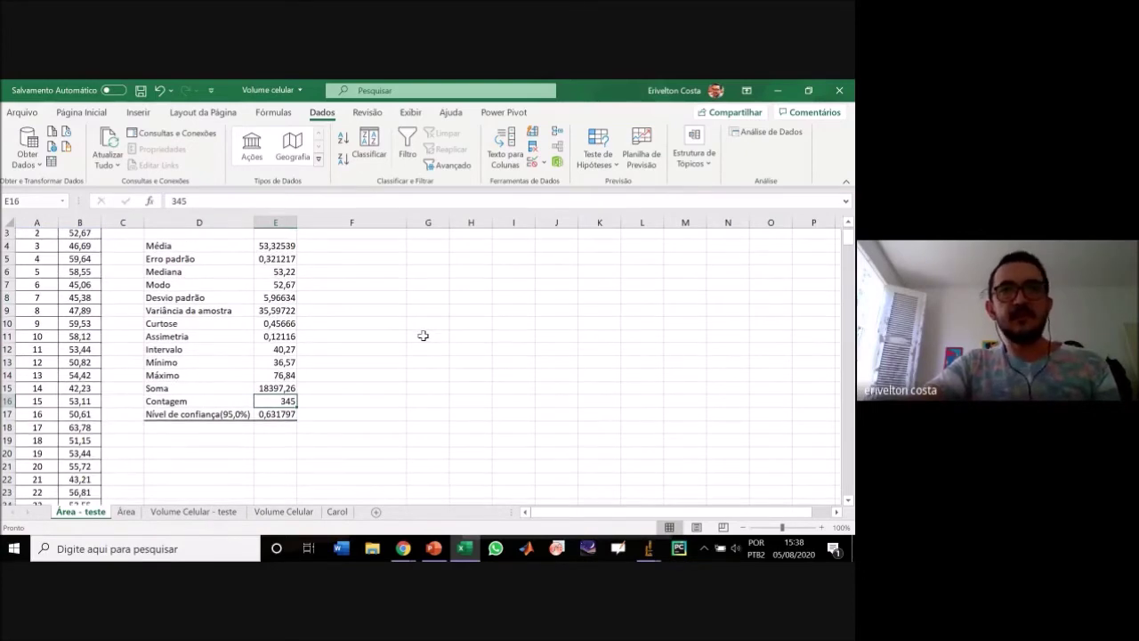
scroll(424, 335, up, 1)
Rename the header of the statistics table in D2 to Área.
click(208, 249)
double_click(213, 249)
text(A)
key(BackSpace)
text(Área)
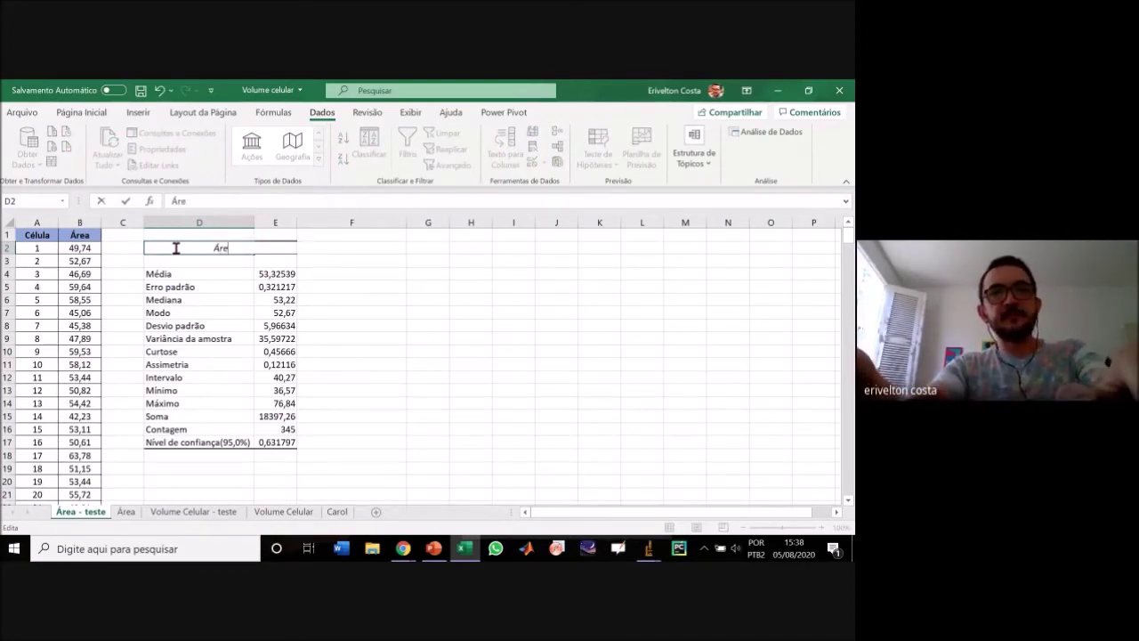
click(92, 245)
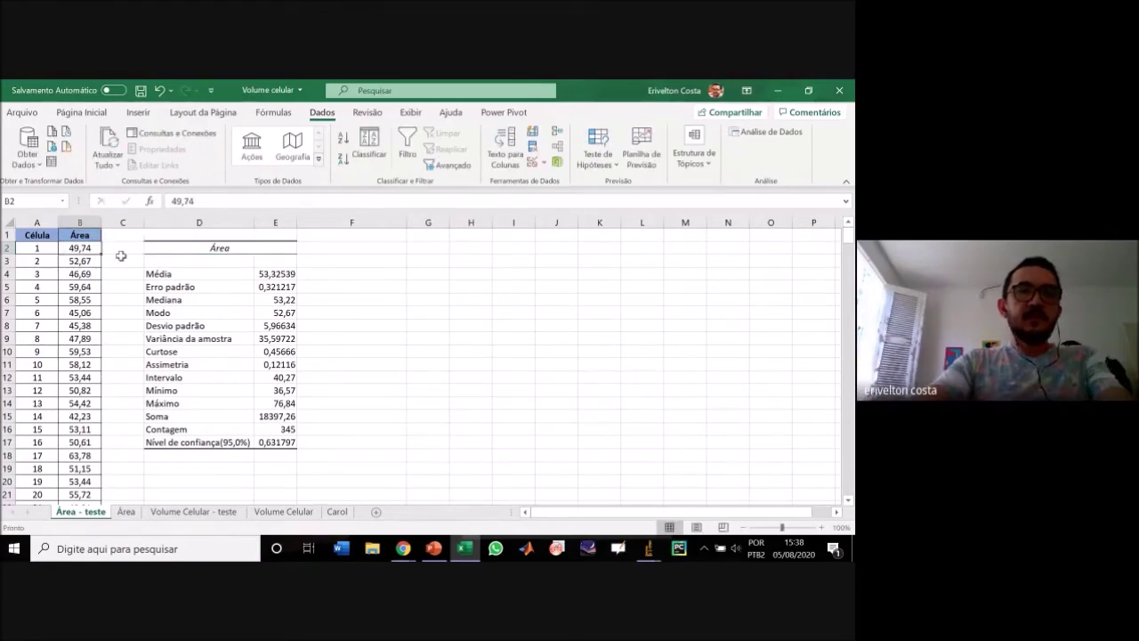
Select the Área values from B2 down to B346, and try inserting a histogram from empty cell G2.
key(ctrl+shift+Down)
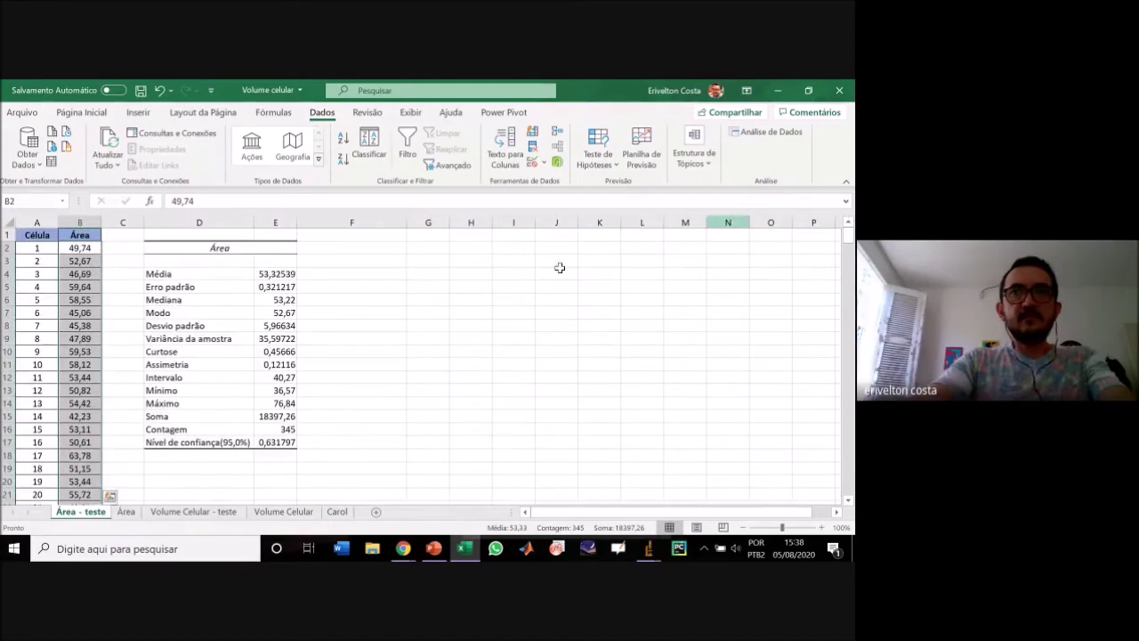
click(365, 249)
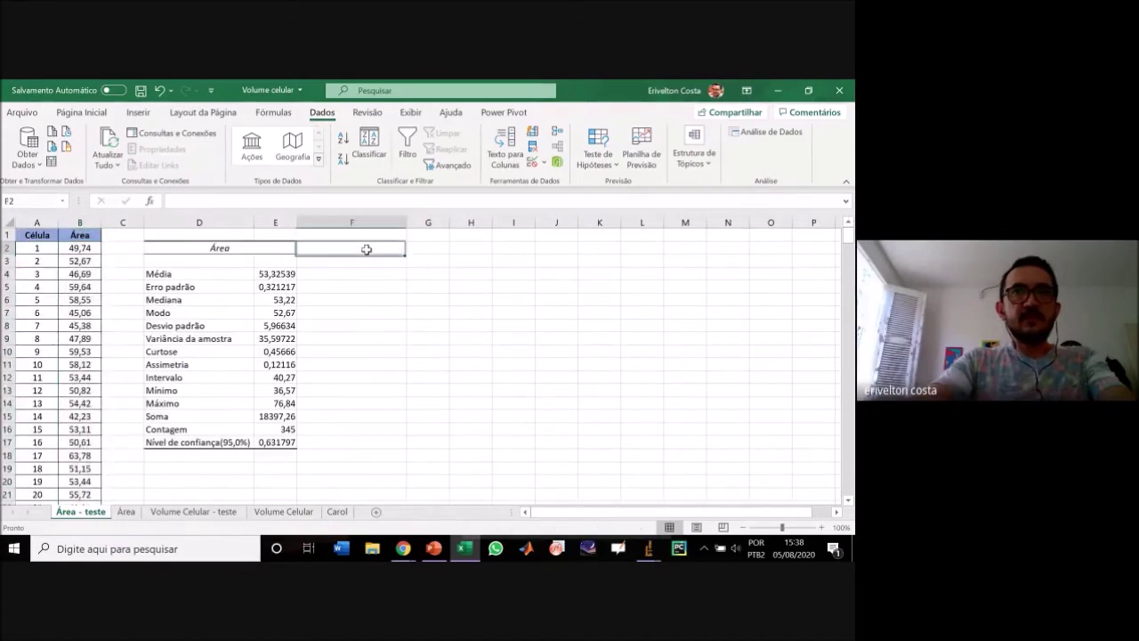
click(437, 247)
click(138, 112)
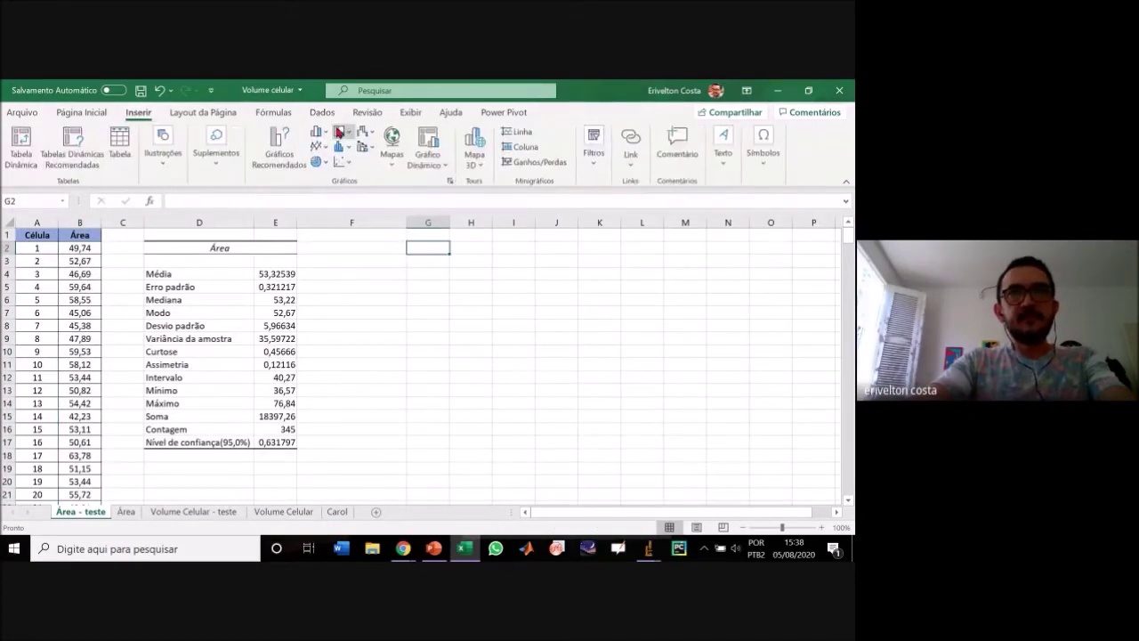
click(345, 147)
click(356, 189)
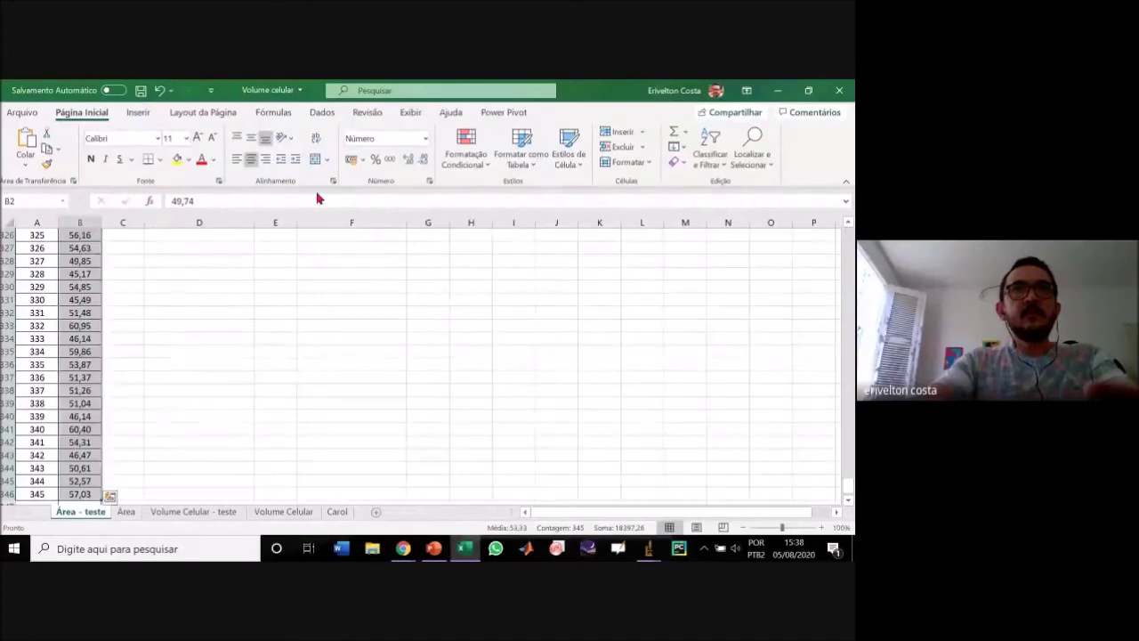
Insert an empty histogram chart with cell G2 selected, and delete the chart.
drag(847, 485, 850, 229)
click(415, 247)
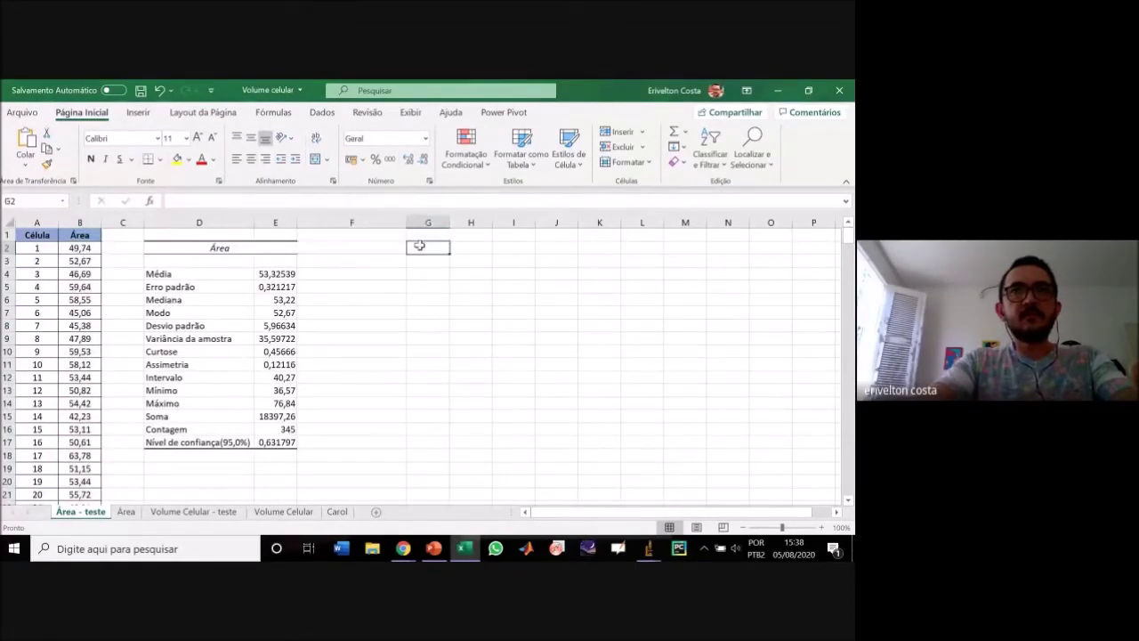
click(140, 113)
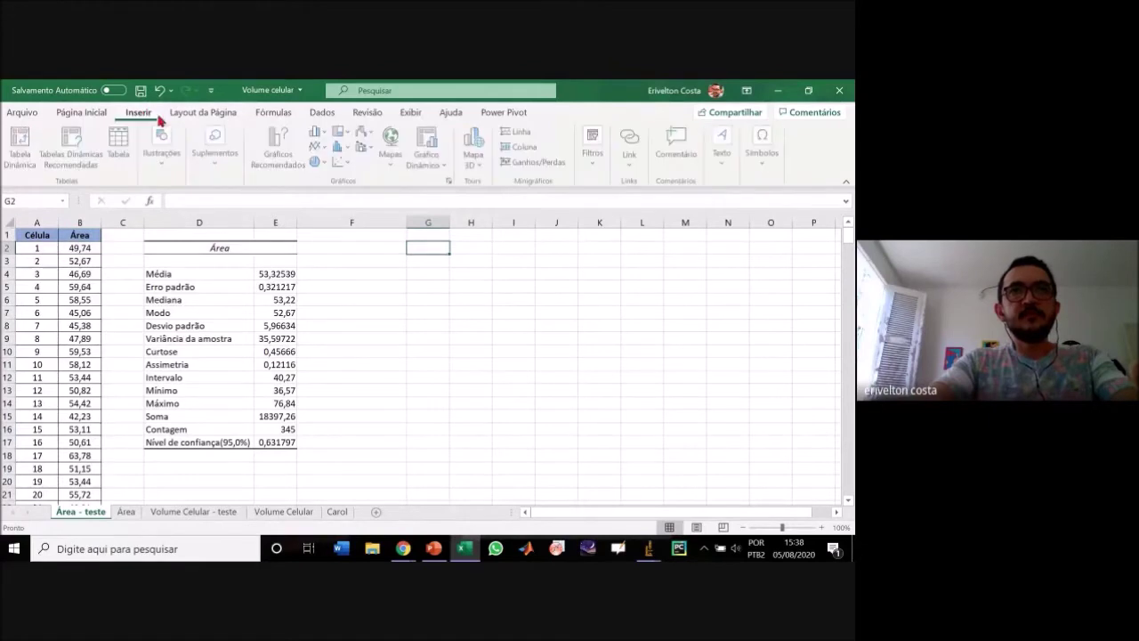
click(345, 146)
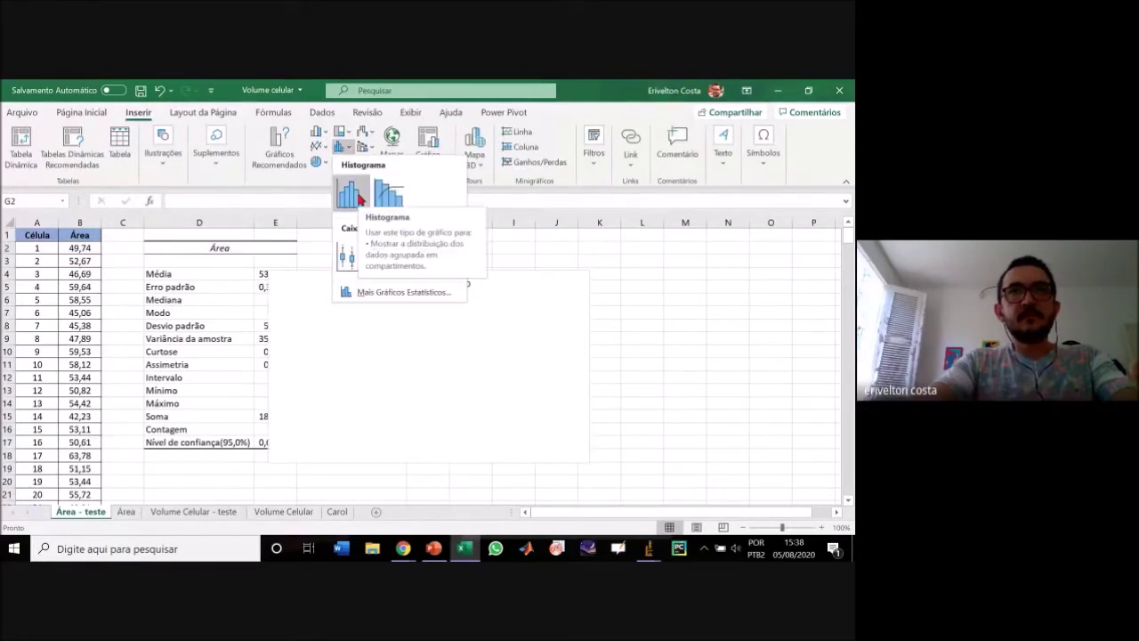
click(357, 195)
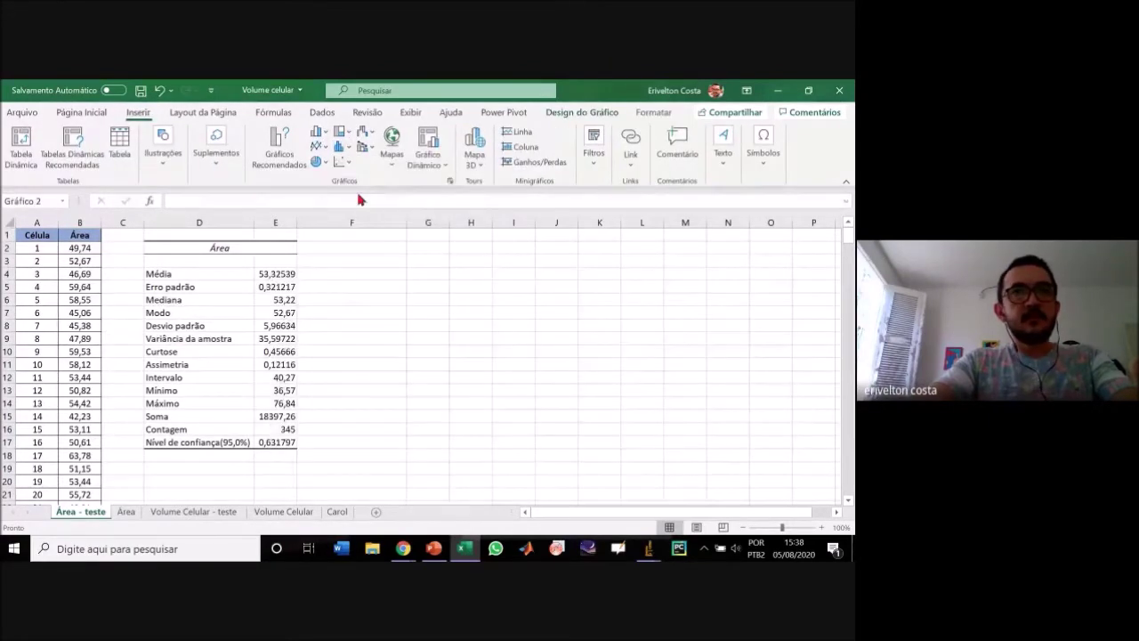
click(77, 250)
click(505, 272)
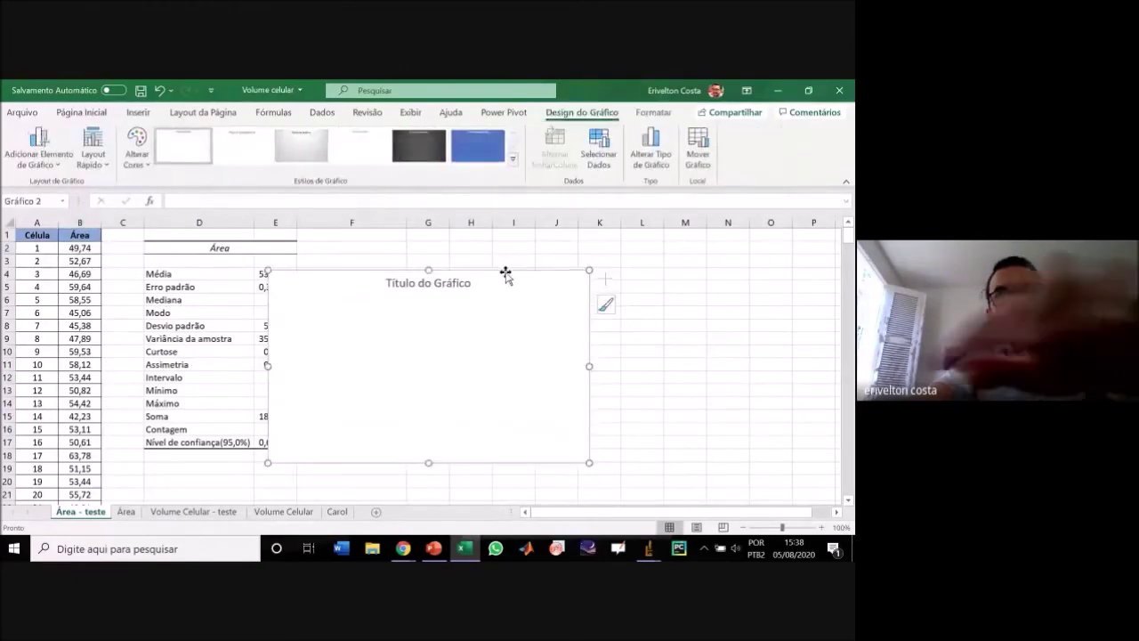
key(Delete)
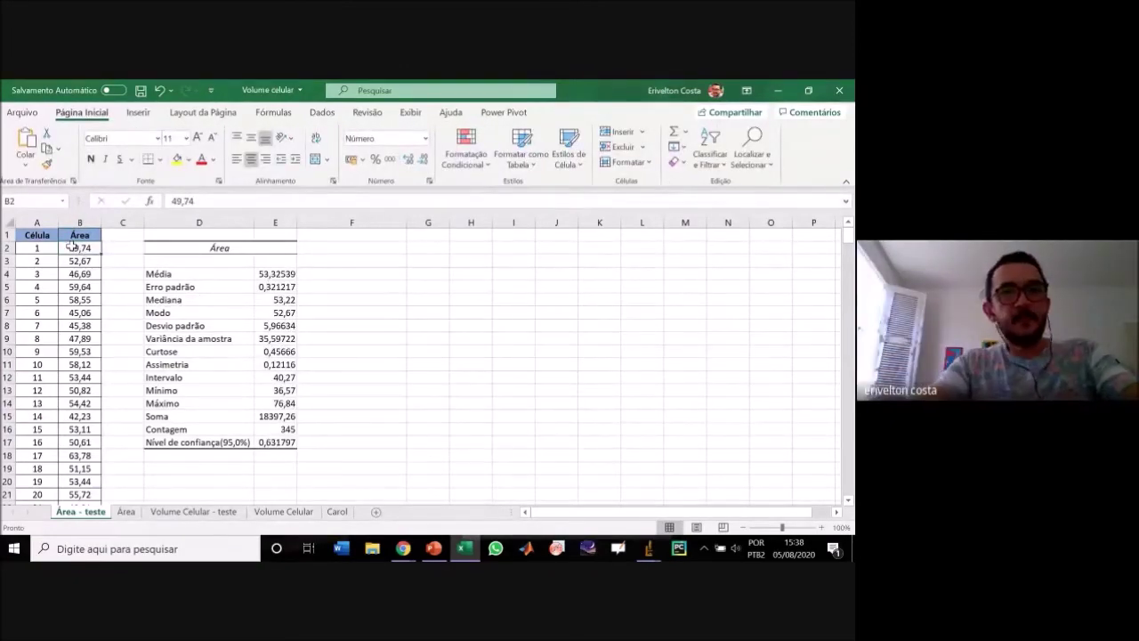
Insert a histogram of the Área values in B2:B346, place it beside the statistics table and widen it to about column O.
key(ctrl+shift+Down)
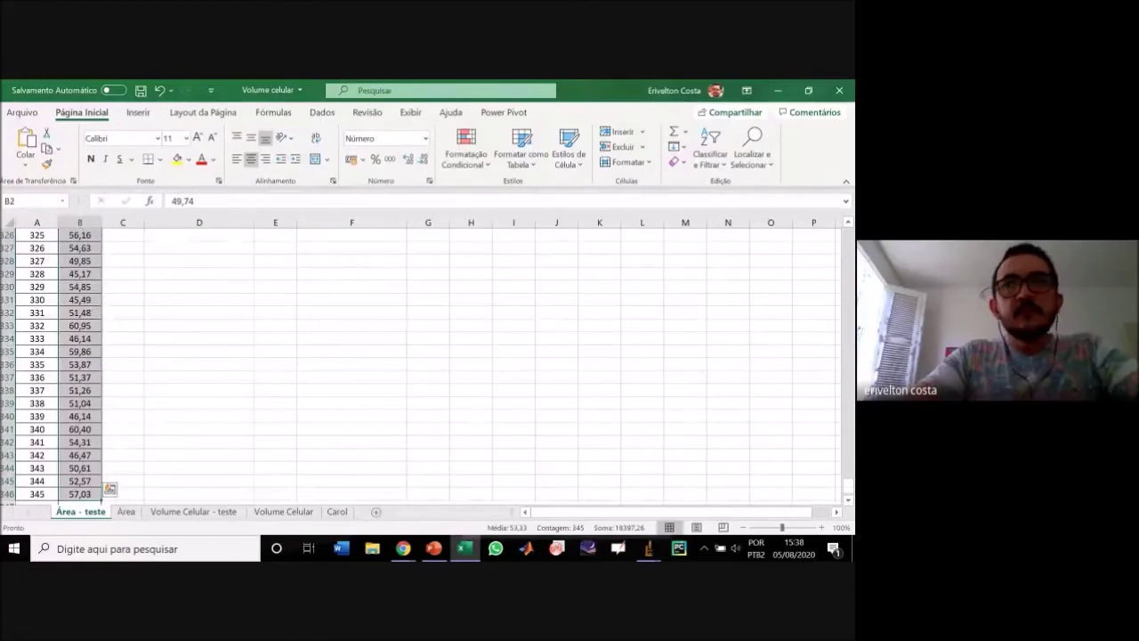
key(ctrl+BackSpace)
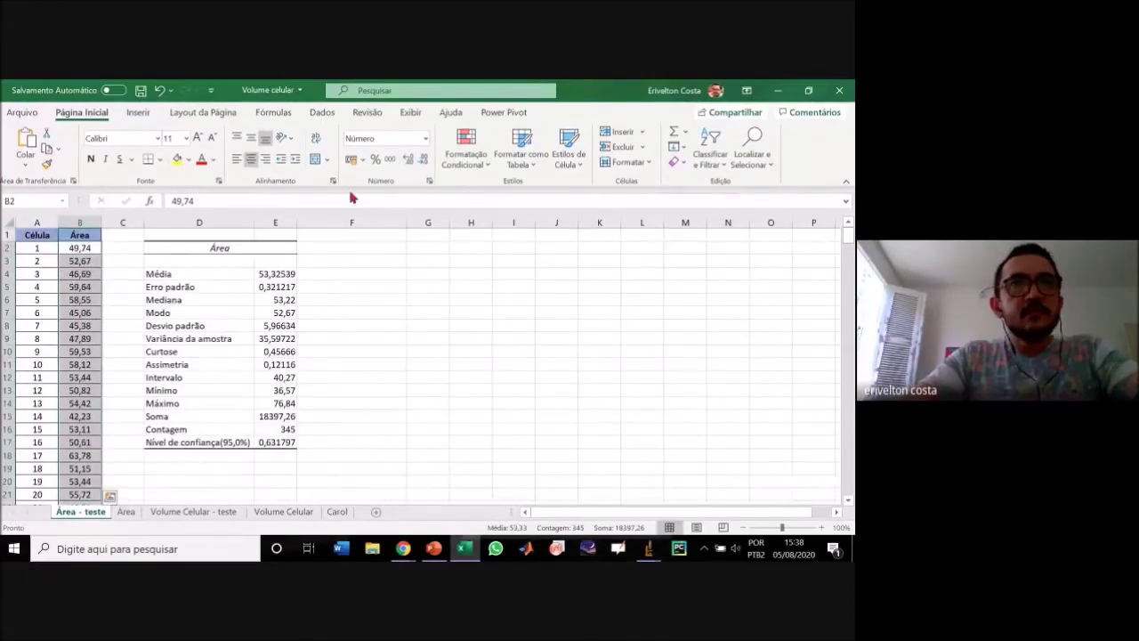
click(80, 248)
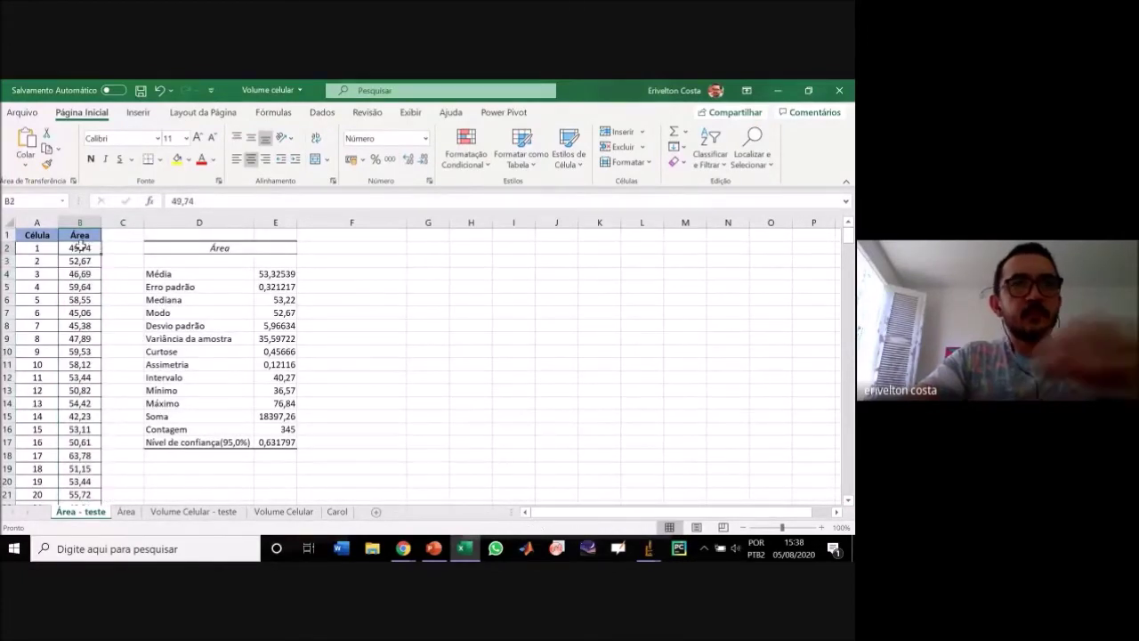
key(ctrl+shift+Down)
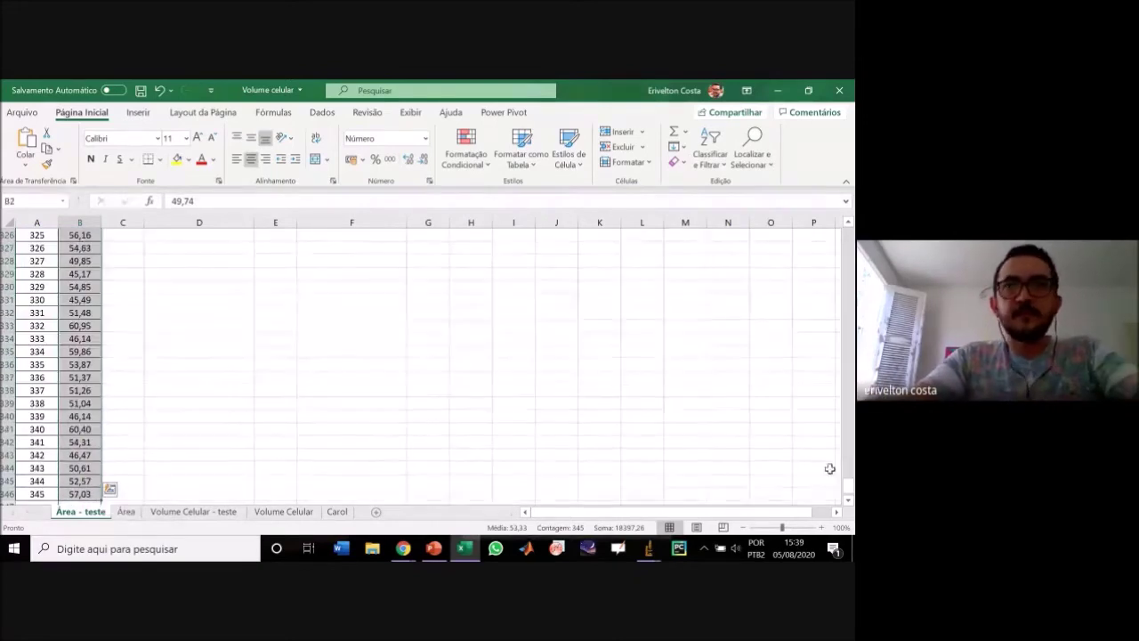
key(ctrl+BackSpace)
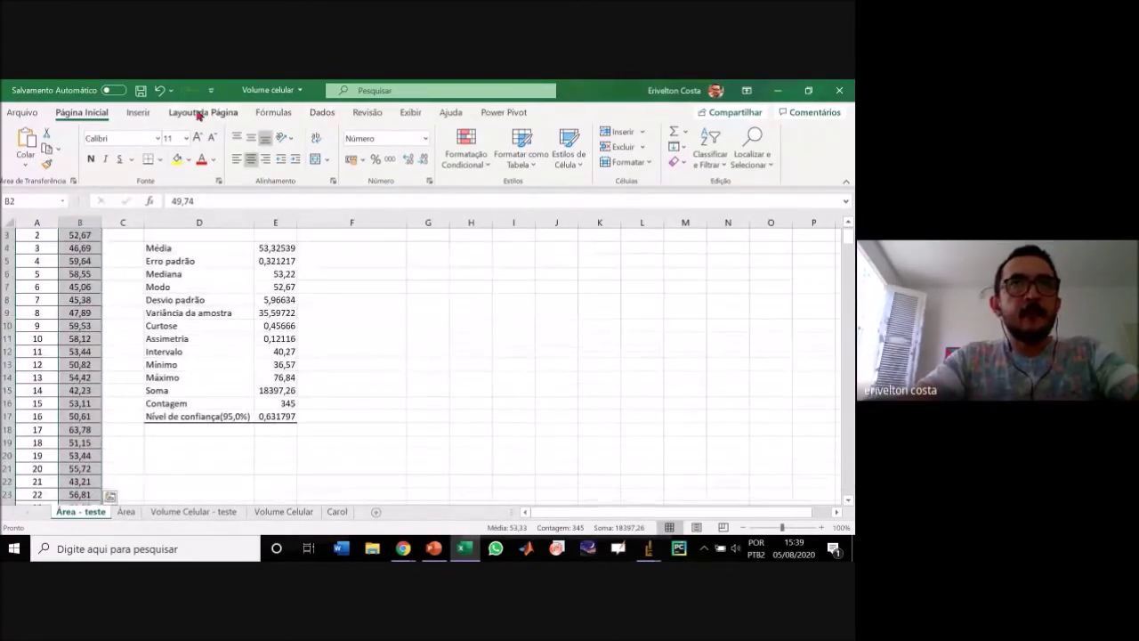
click(149, 114)
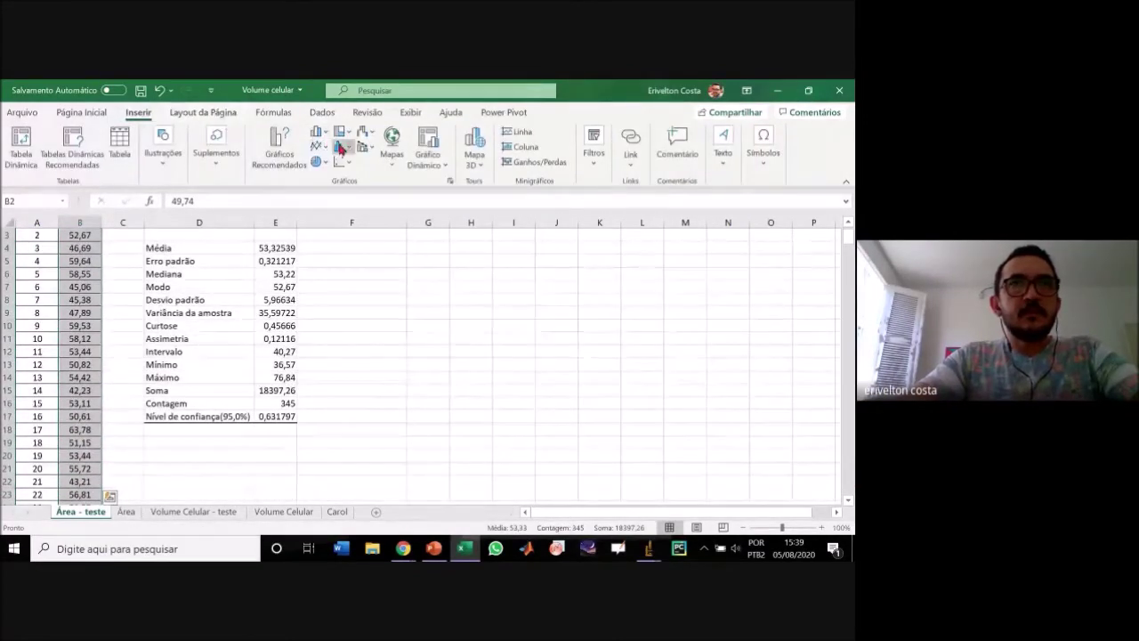
click(344, 149)
click(358, 183)
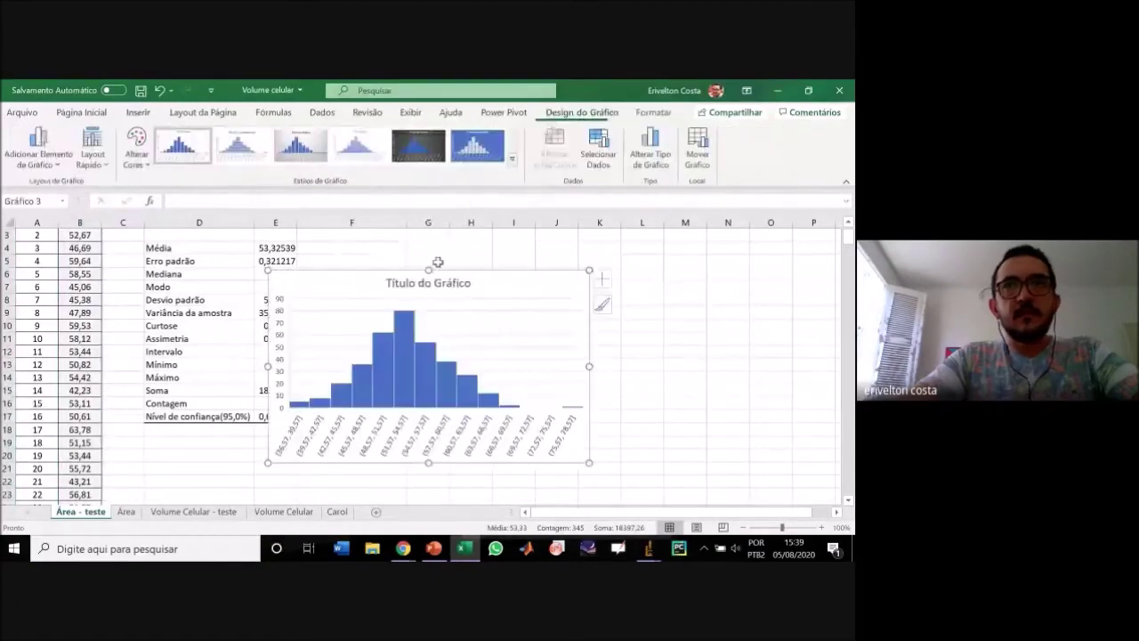
drag(452, 269, 499, 242)
drag(638, 338, 803, 337)
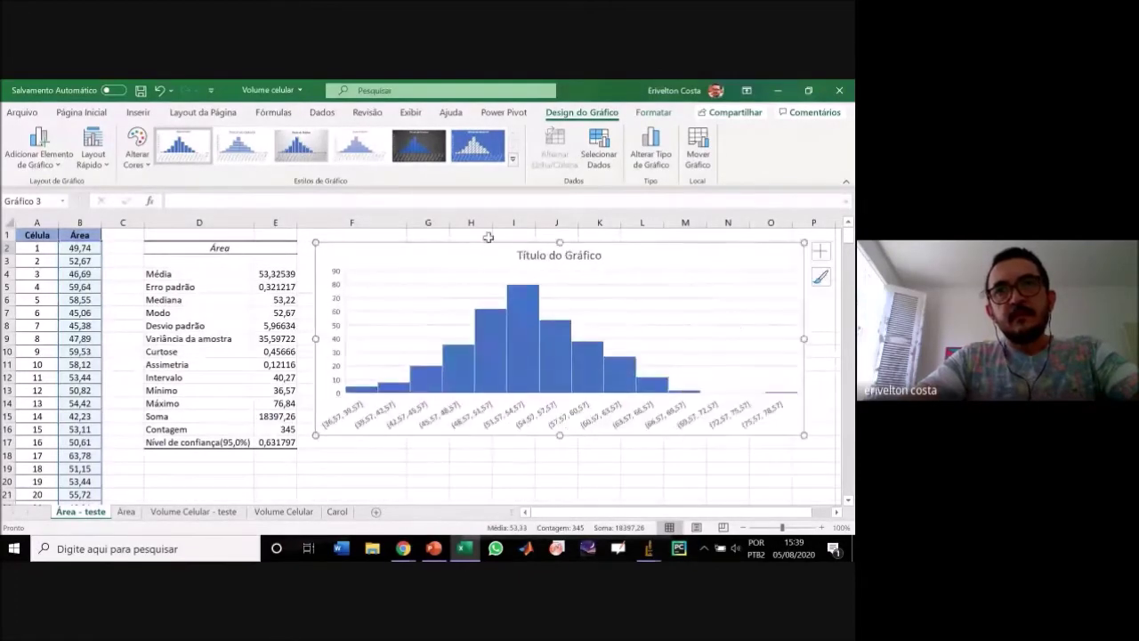
Replace the histogram's placeholder title with "Área celular" and leave the chart by selecting the mean value in E4.
double_click(526, 258)
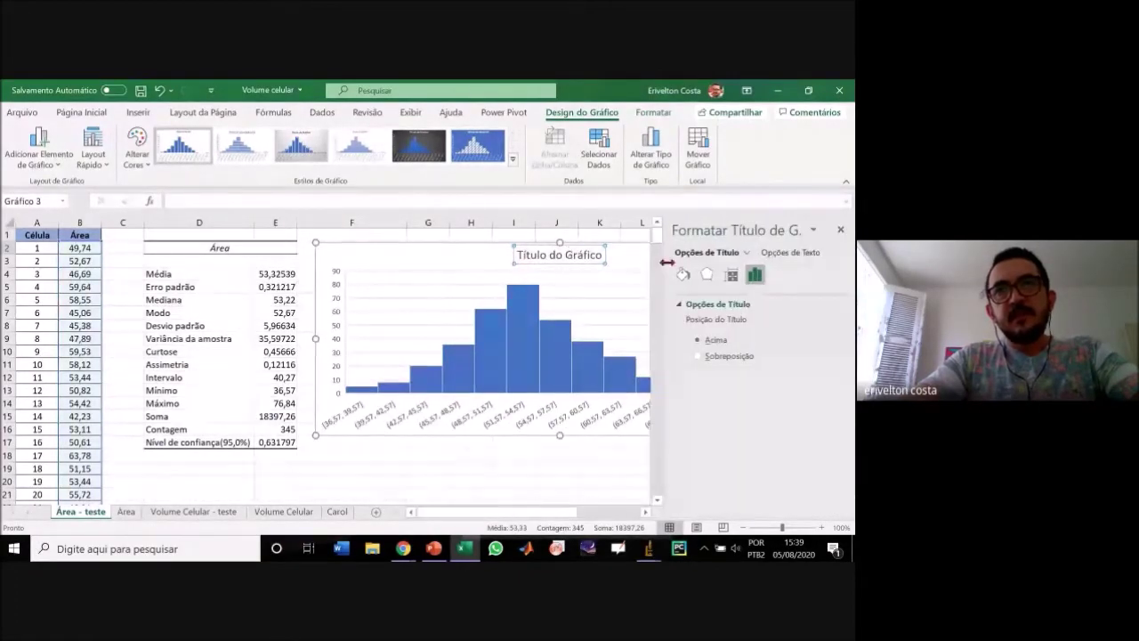
click(840, 230)
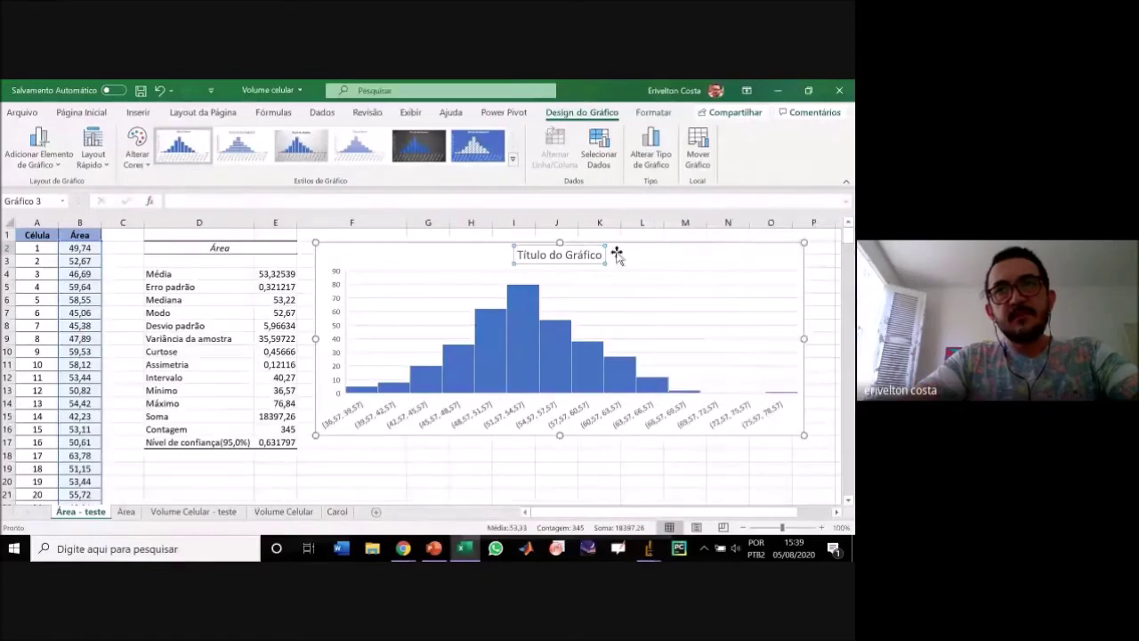
drag(607, 255, 532, 253)
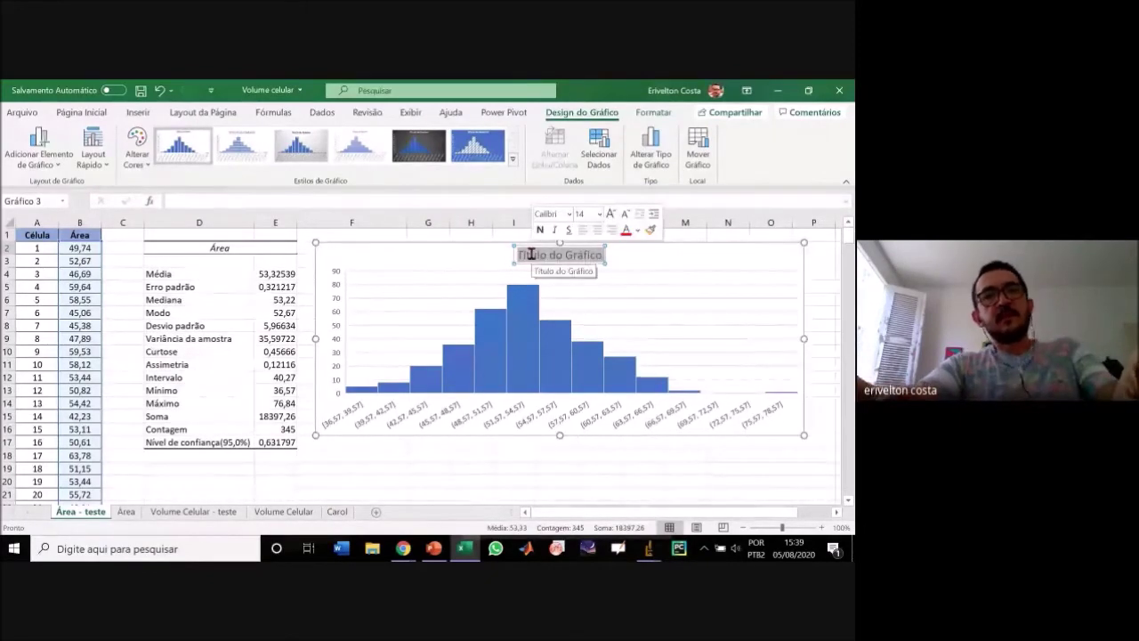
key(BackSpace)
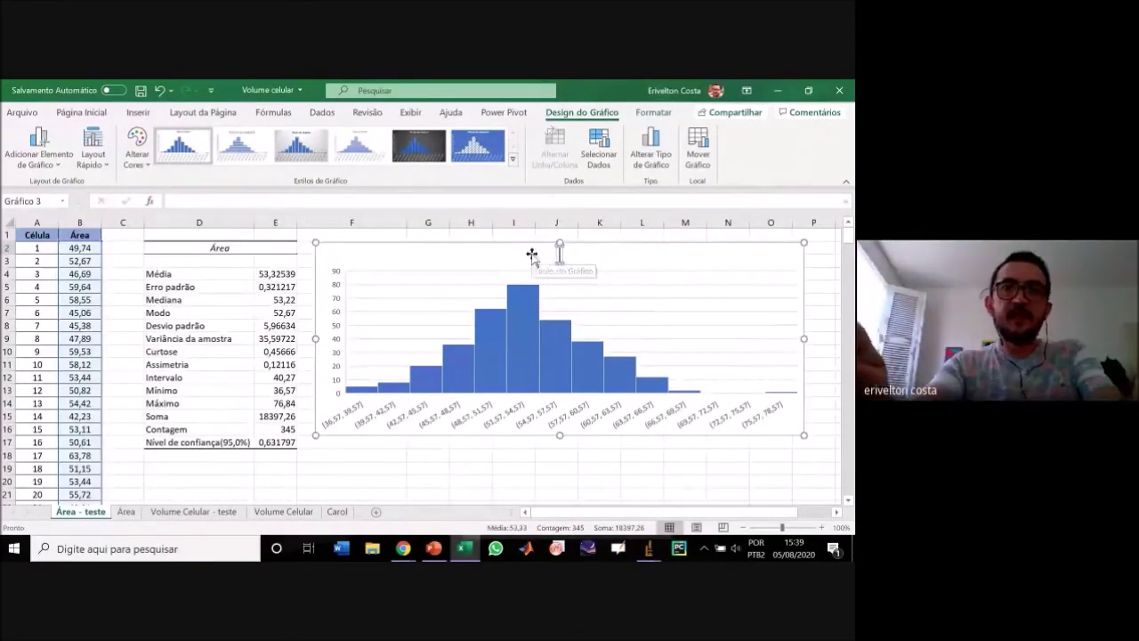
text(Área)
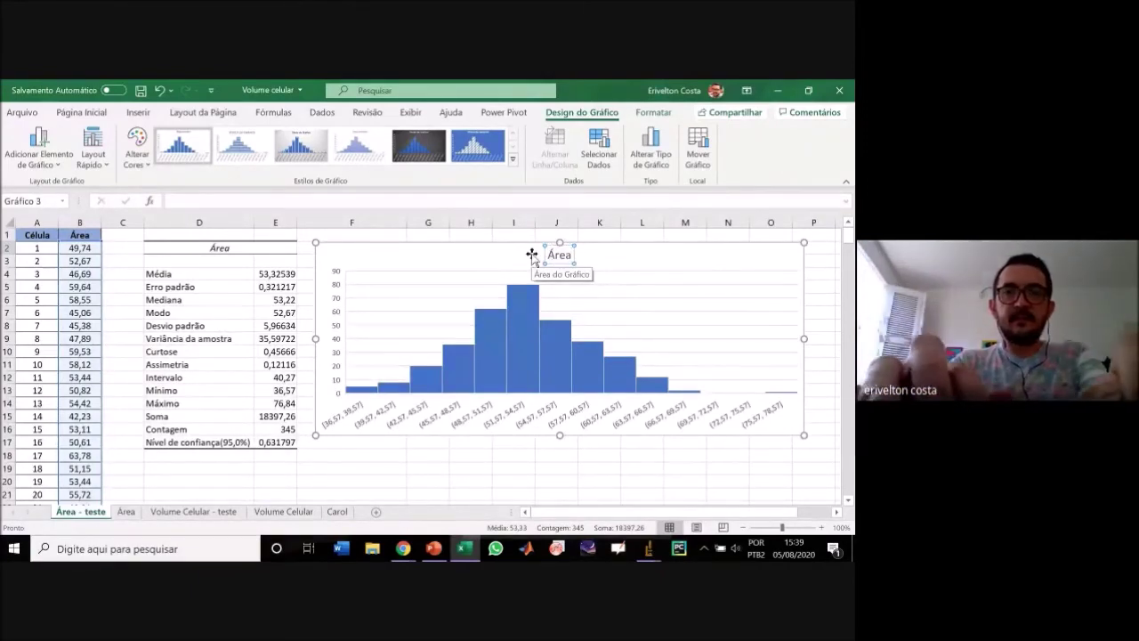
text( celular)
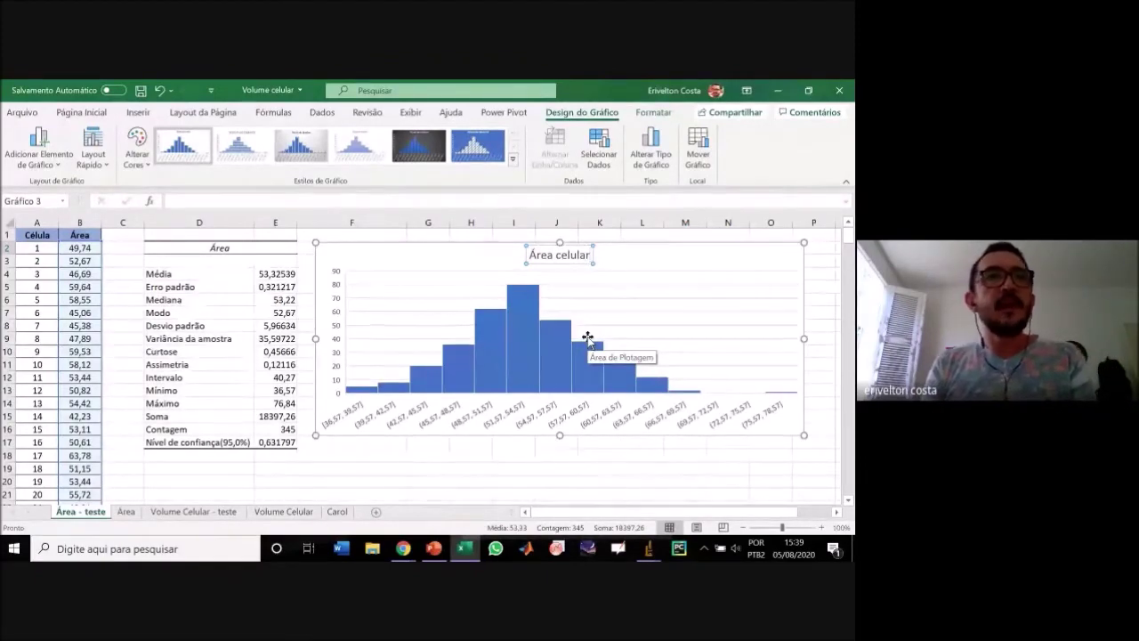
click(277, 273)
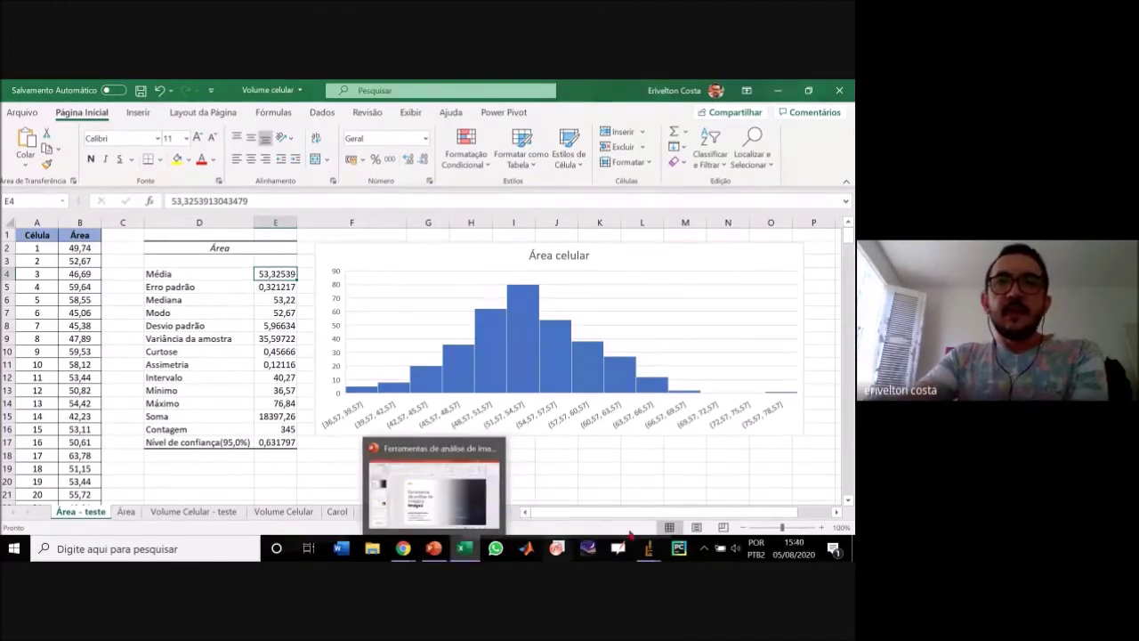
Switch to ImageJ and bring its main, Results, cell drawing and ROI Manager windows in front of the spreadsheet.
mouse_move(655, 554)
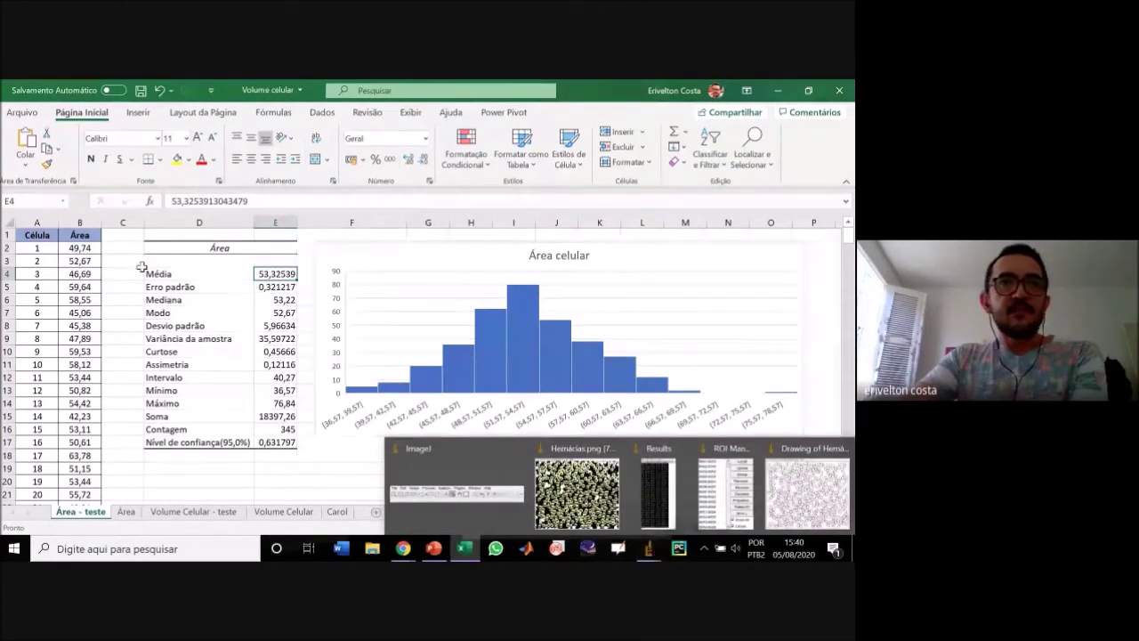
mouse_move(454, 374)
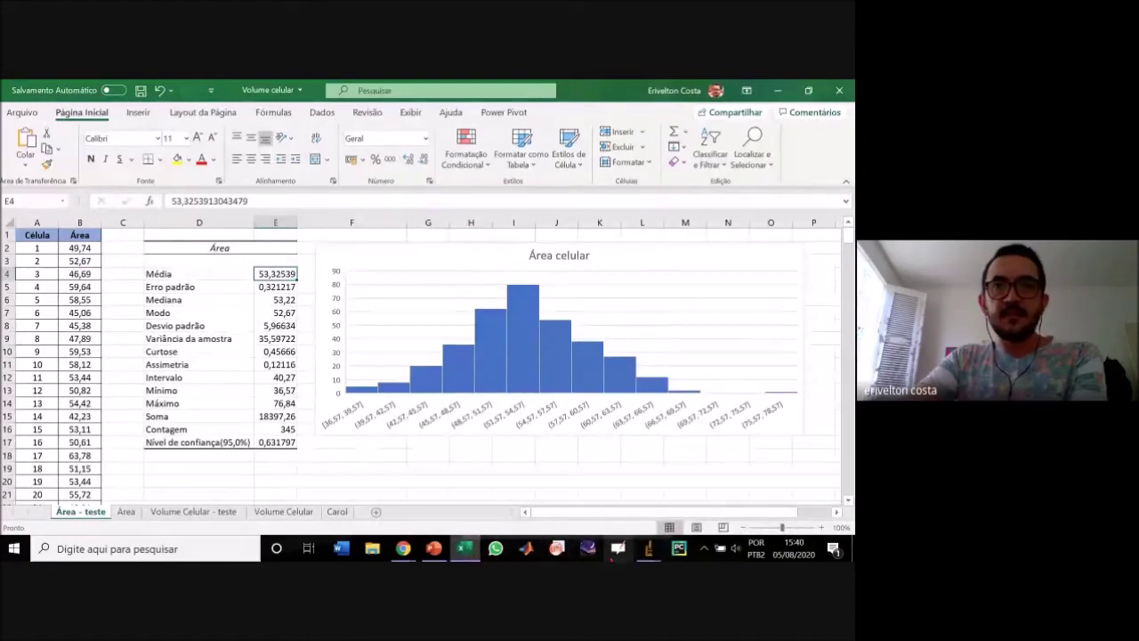
click(651, 549)
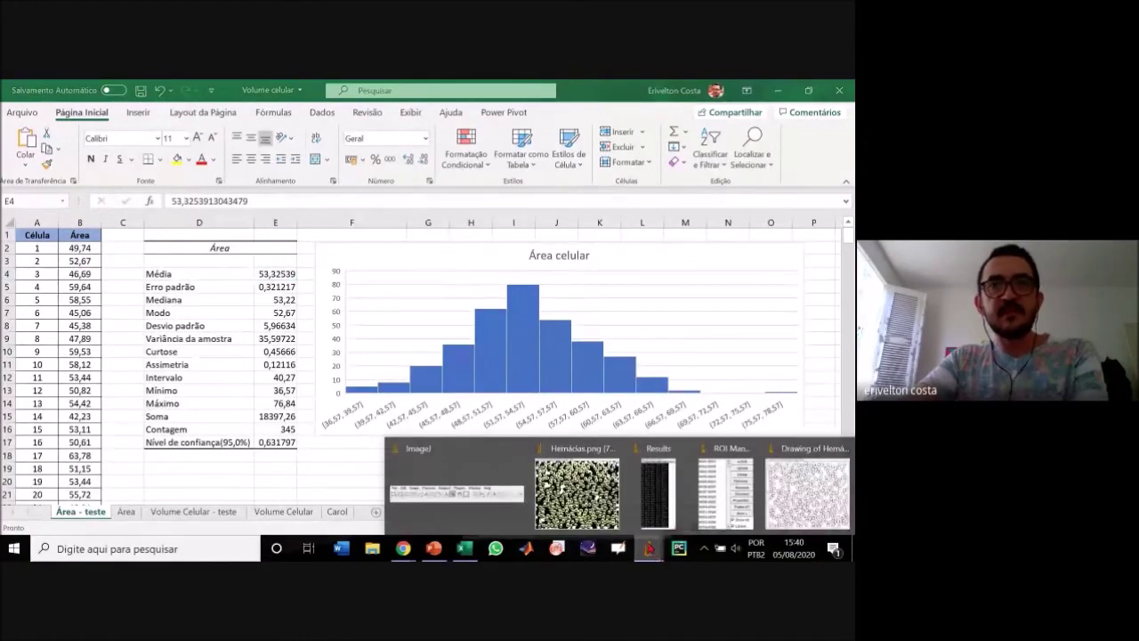
click(435, 471)
key(alt+Tab)
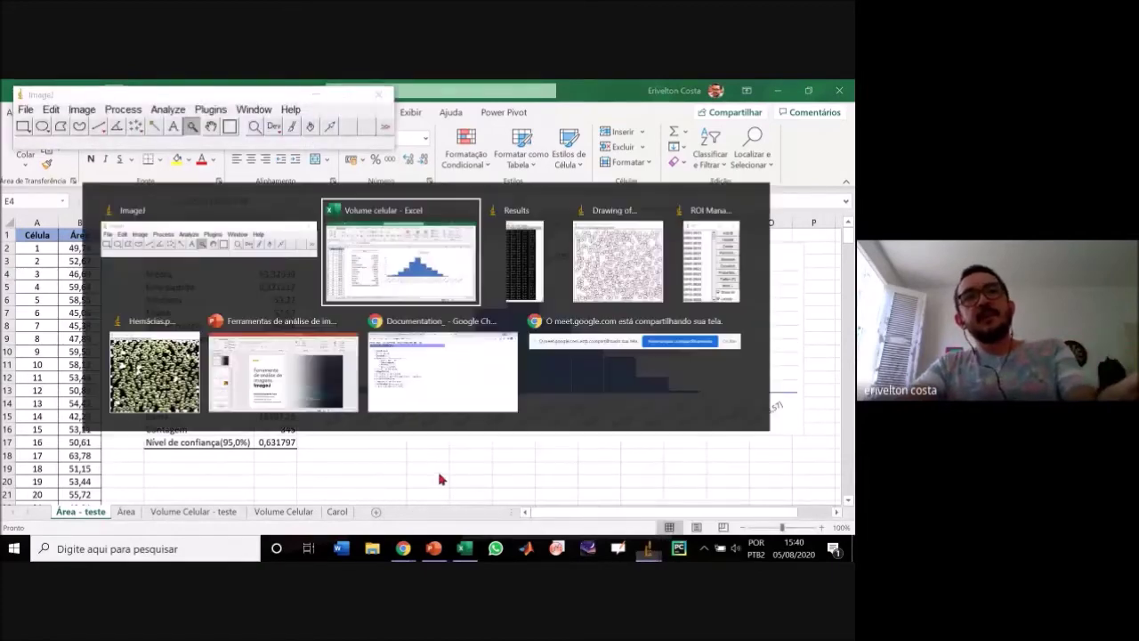
key(Tab)
key(alt+Tab)
key(Tab)
key(Tab)
key(alt+Tab)
key(Tab)
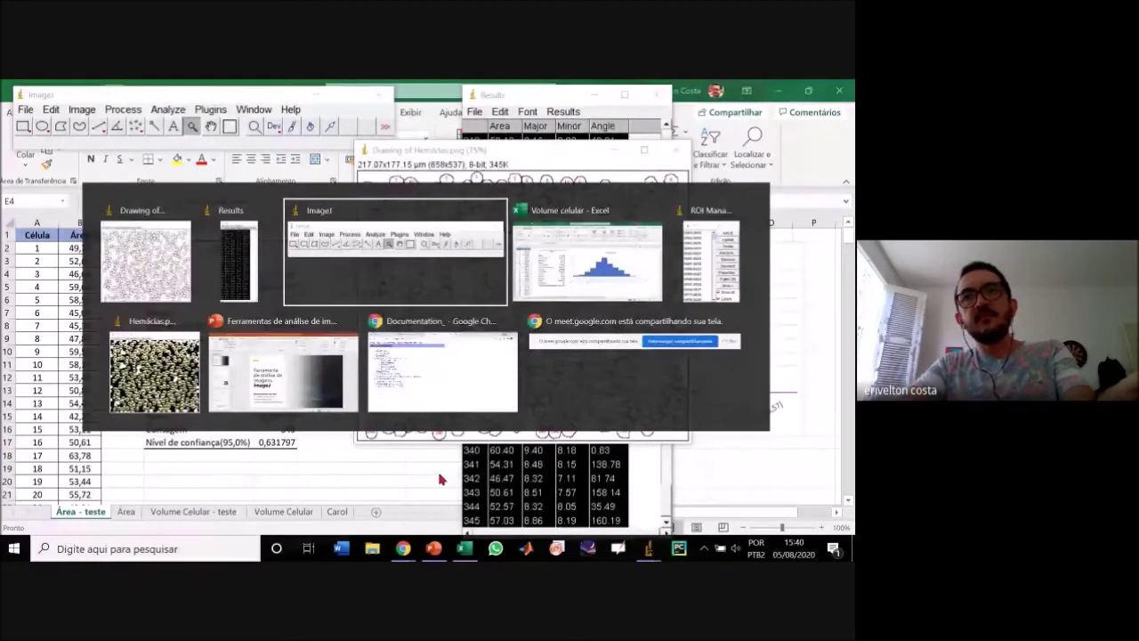
key(Tab)
key(Tab)
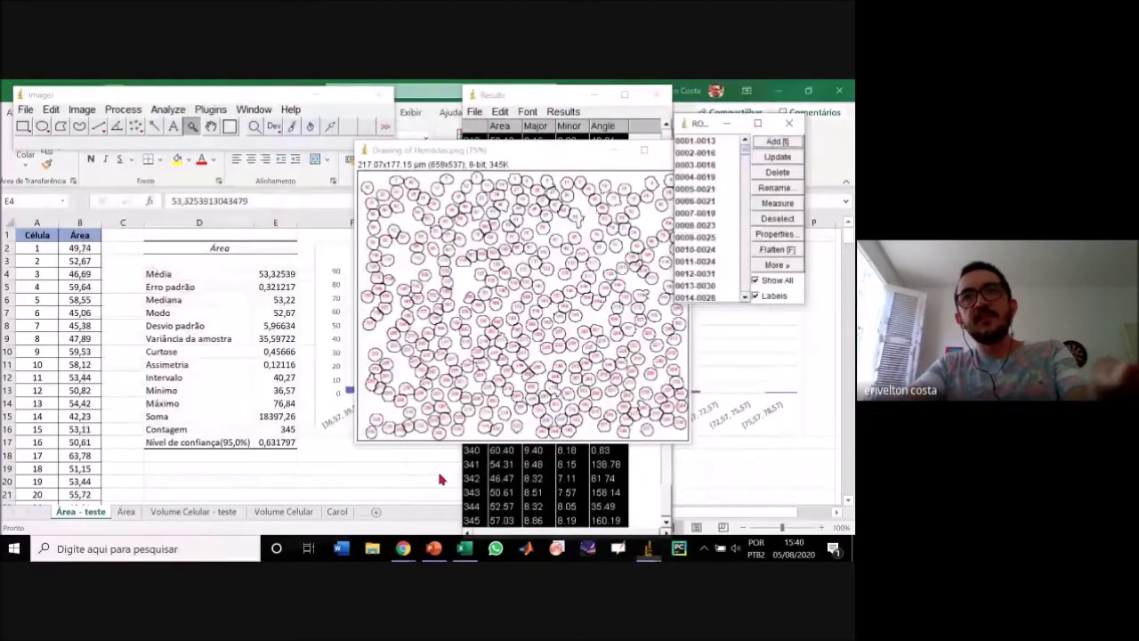
Bring the Results table forward, return to its first rows and run Summarize on the cell measurements.
click(533, 99)
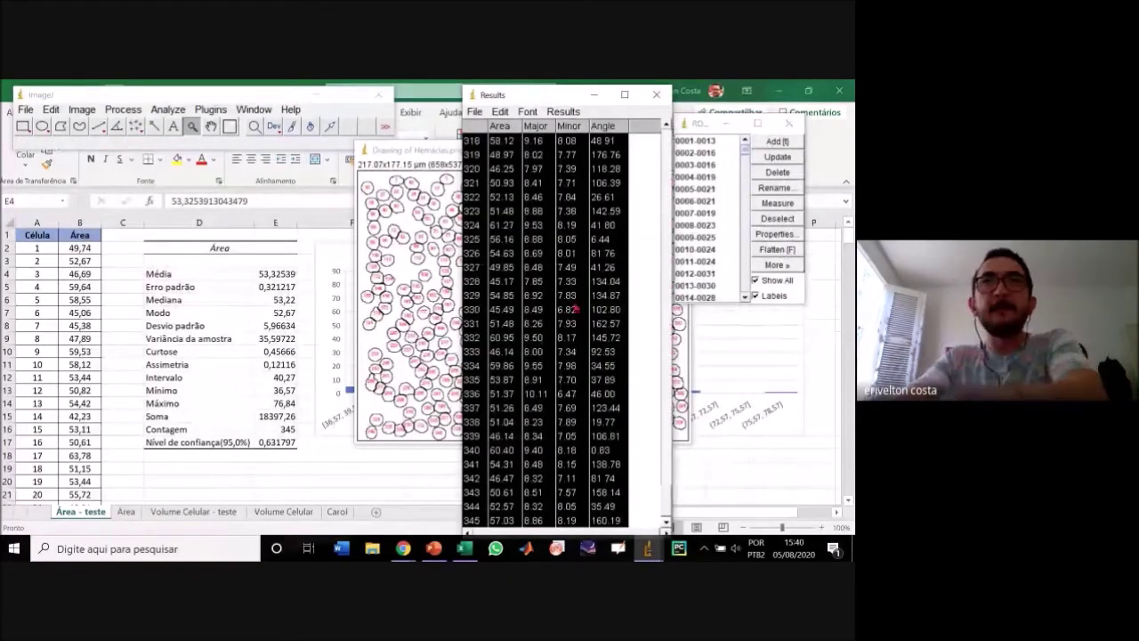
click(669, 178)
scroll(669, 178, up, 10)
drag(667, 427, 684, 125)
click(580, 111)
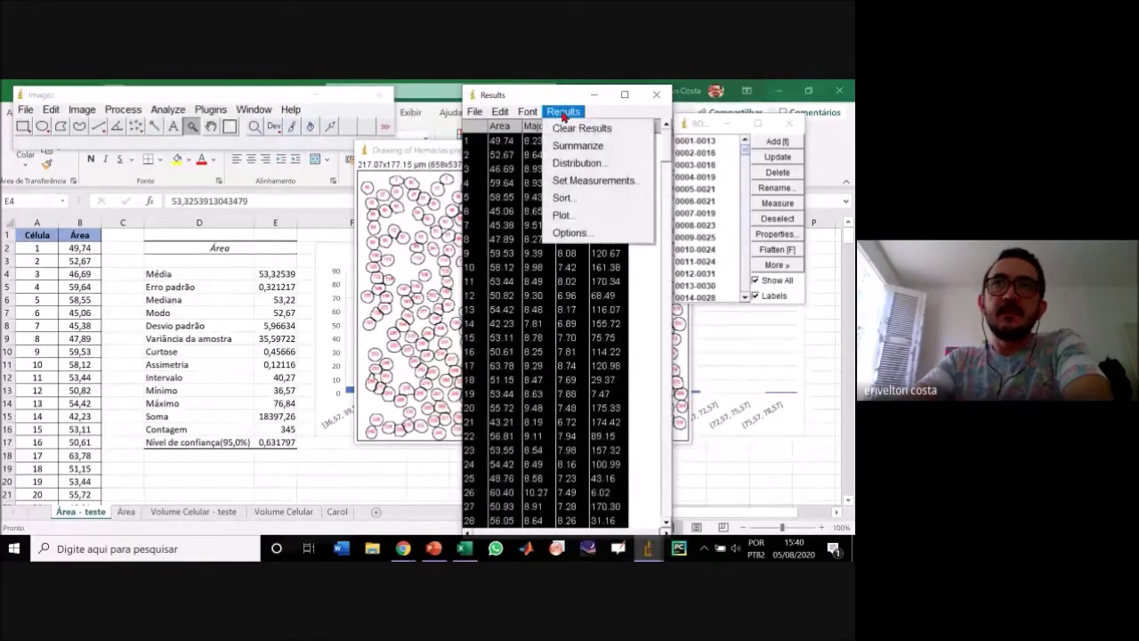
click(596, 151)
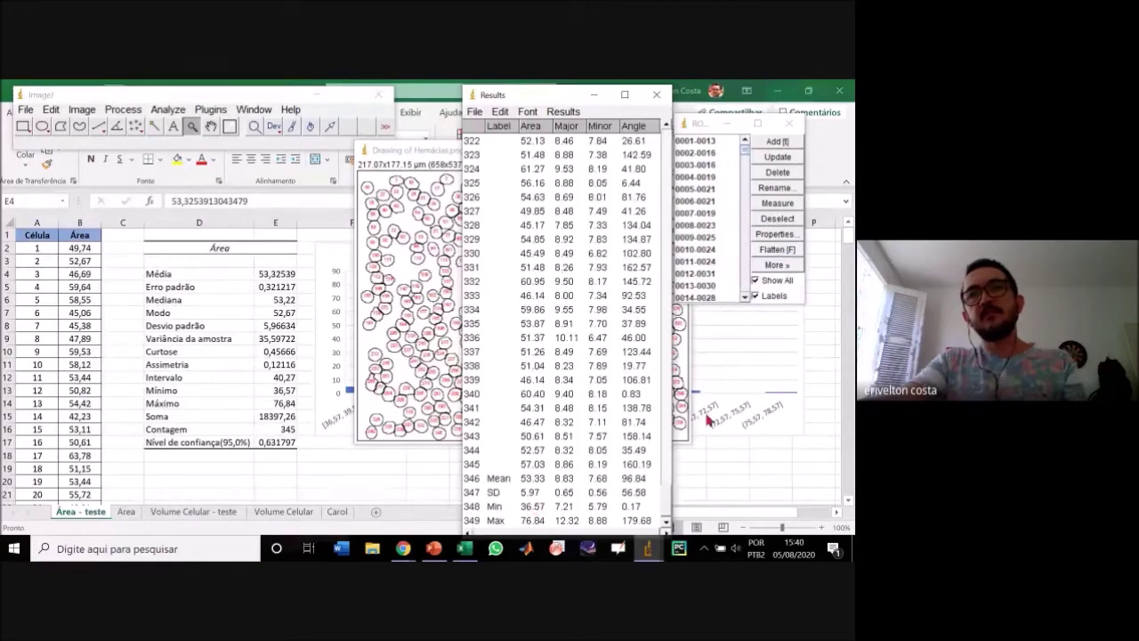
Generate a distribution of the Area parameter with 20 bins from the Results table, inspect it and close its window.
drag(666, 521, 667, 131)
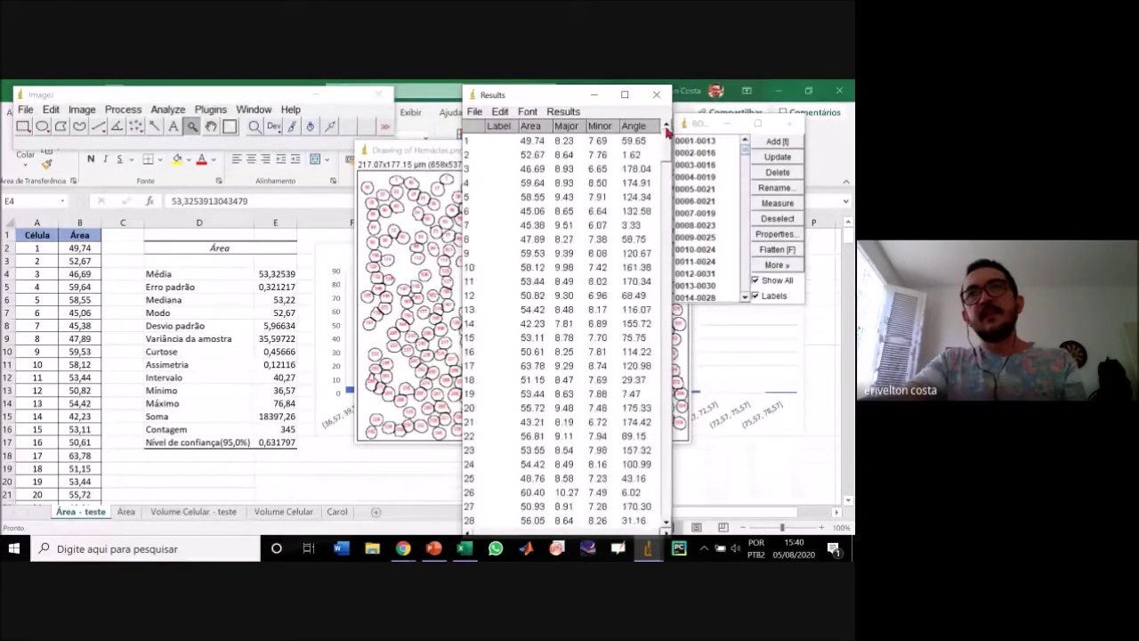
click(571, 113)
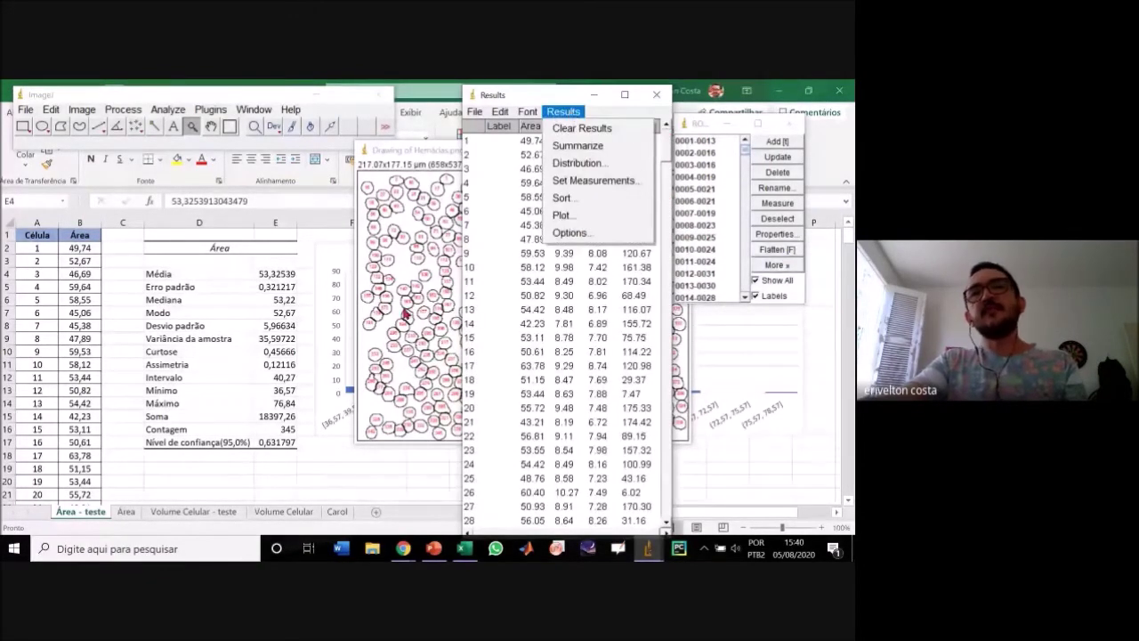
click(608, 161)
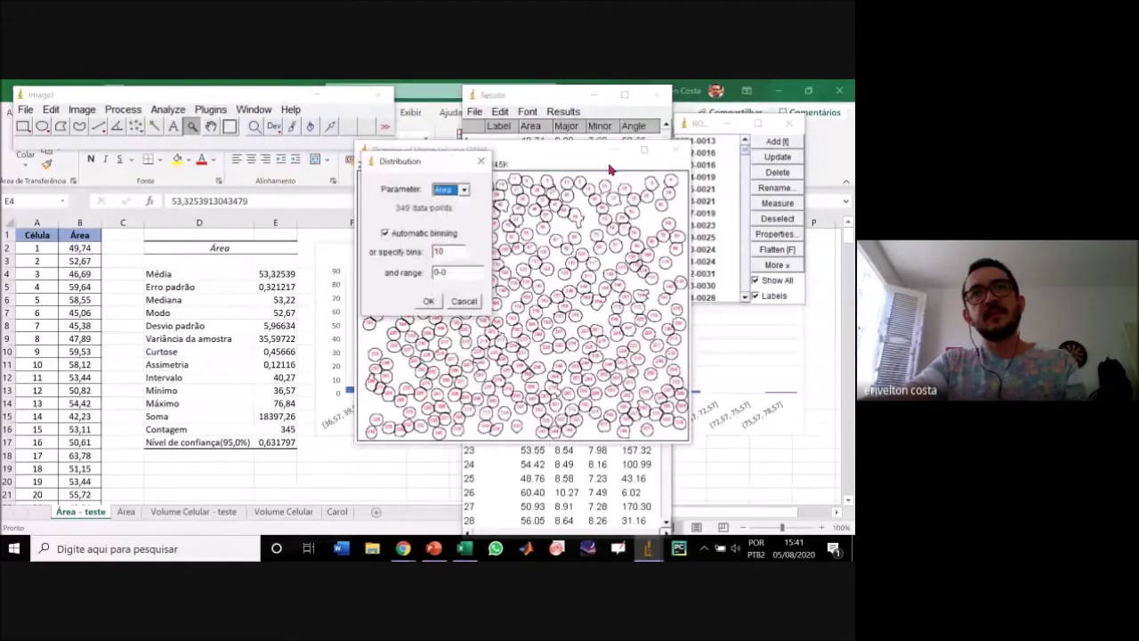
click(467, 189)
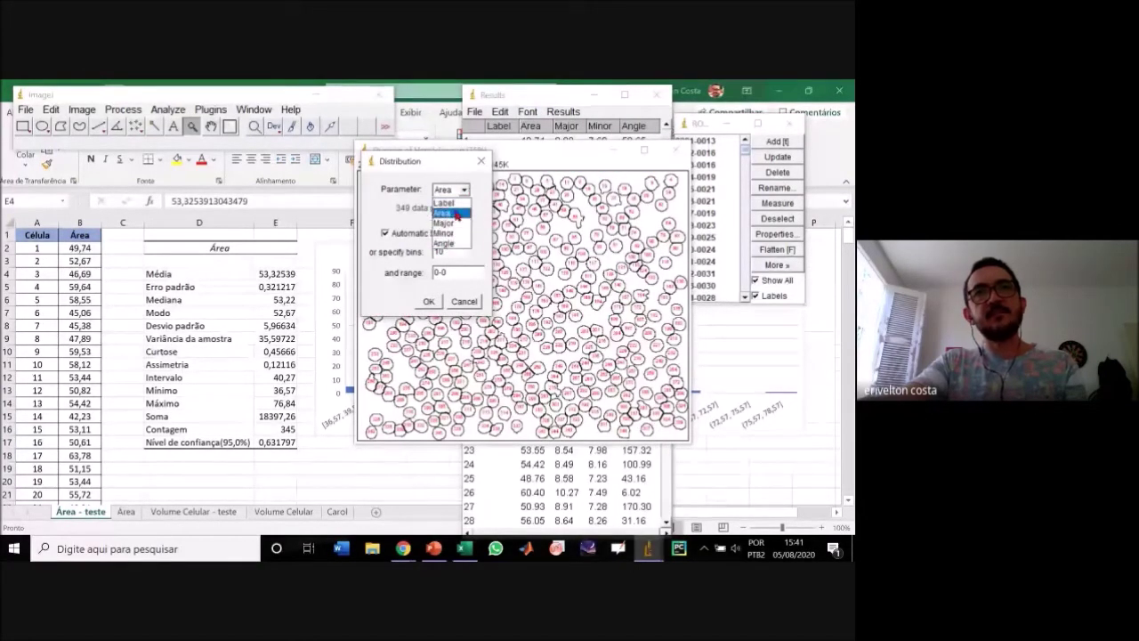
click(458, 216)
double_click(445, 252)
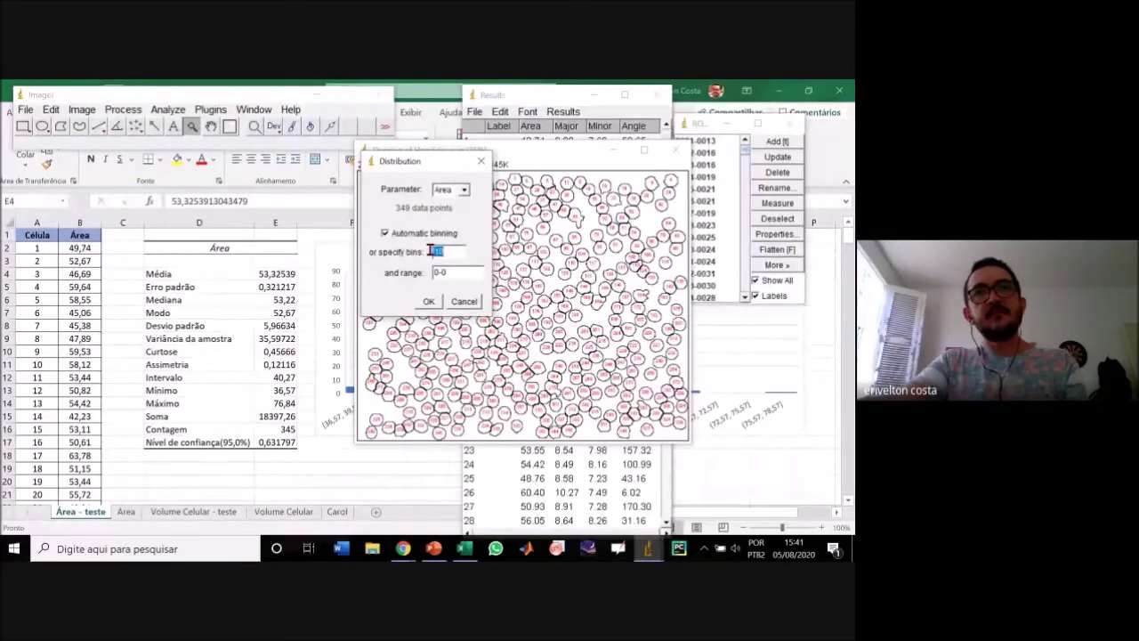
text(20)
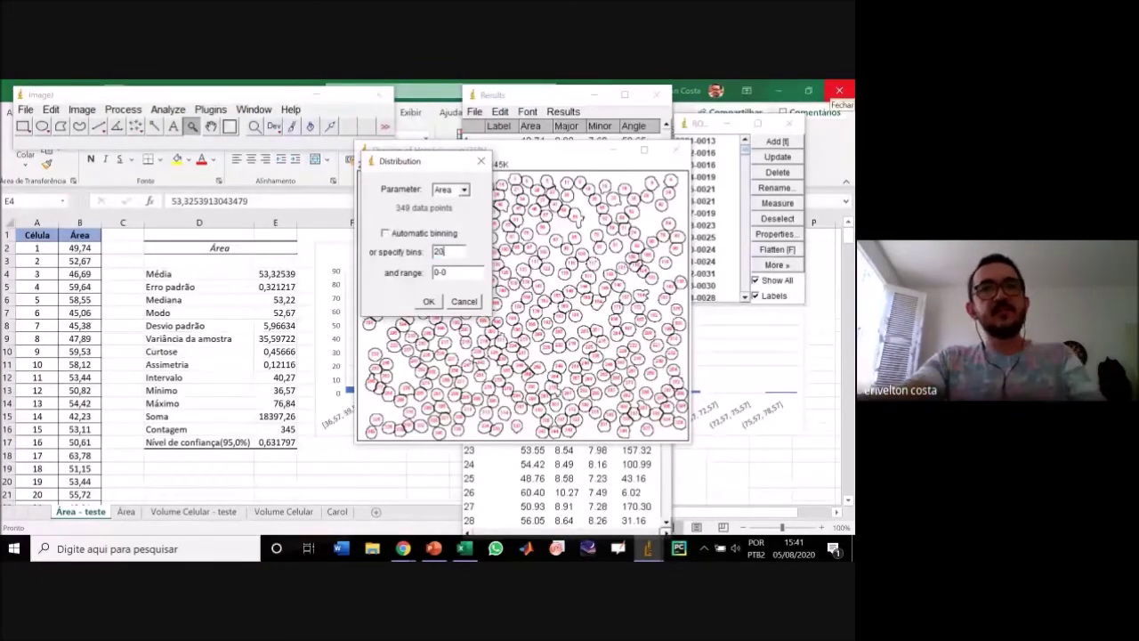
click(430, 302)
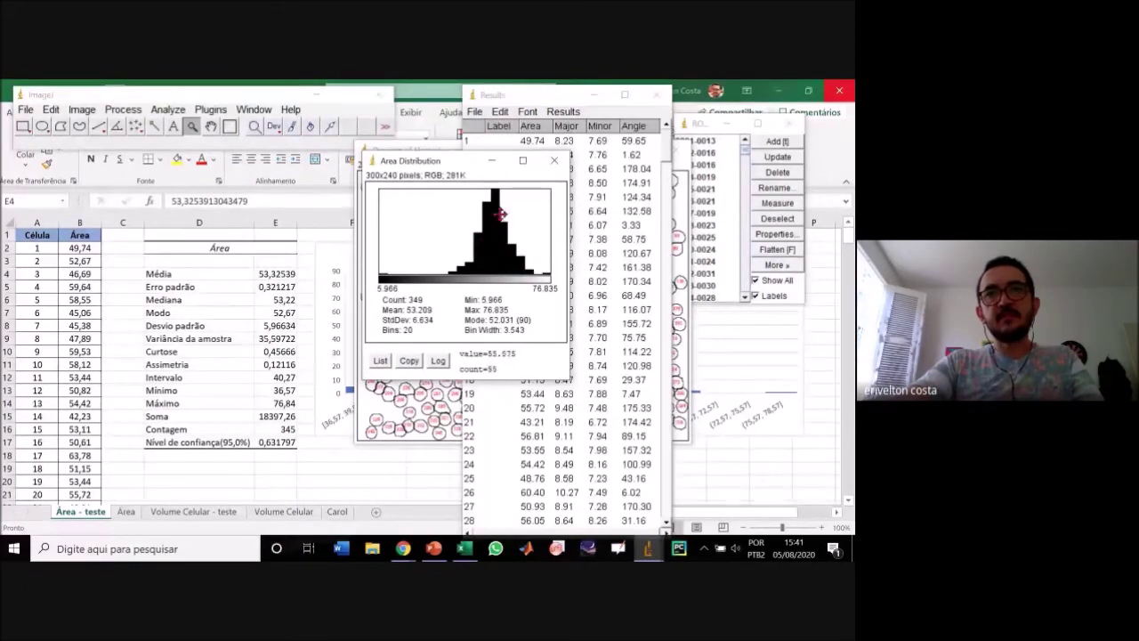
click(553, 160)
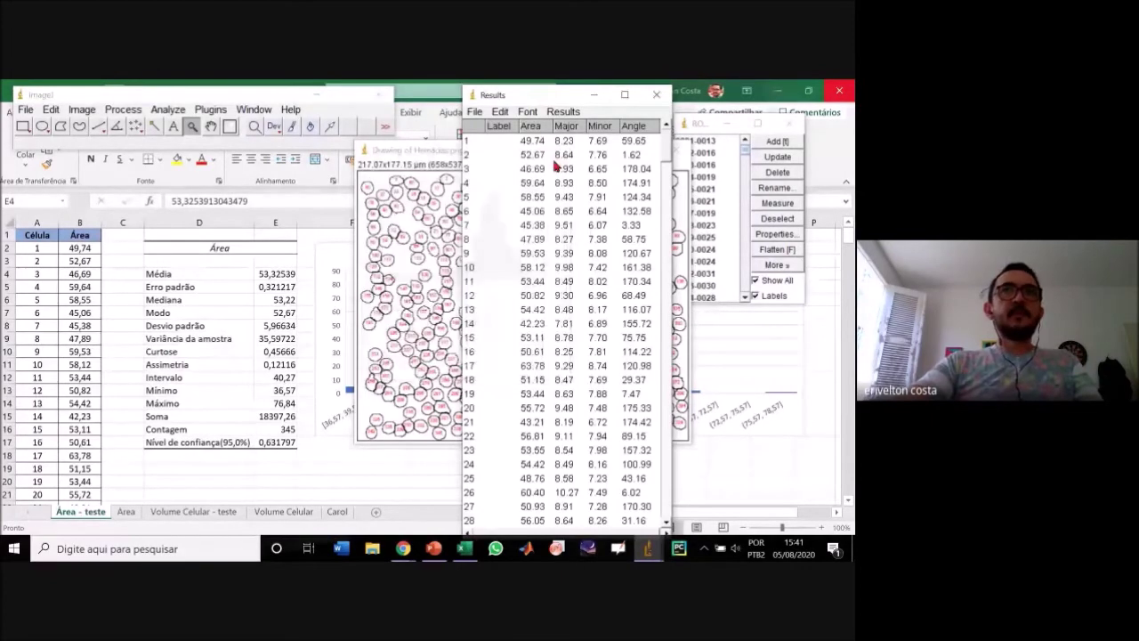
Bring the Drawing of Hemácias.png window forward, move it higher and close it.
click(427, 153)
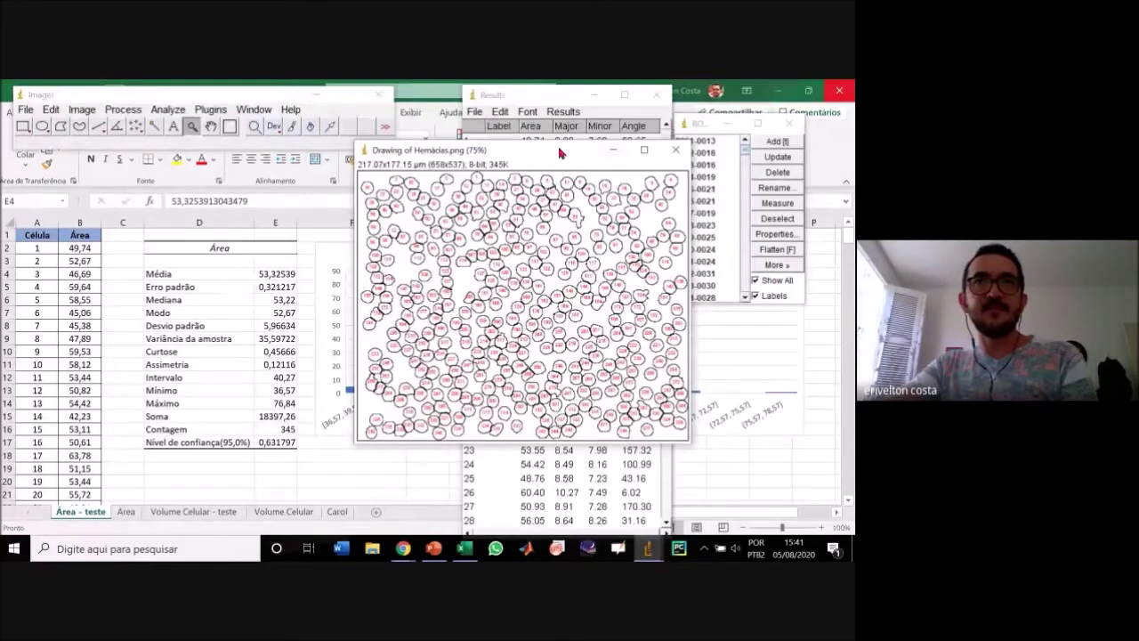
drag(552, 157, 555, 106)
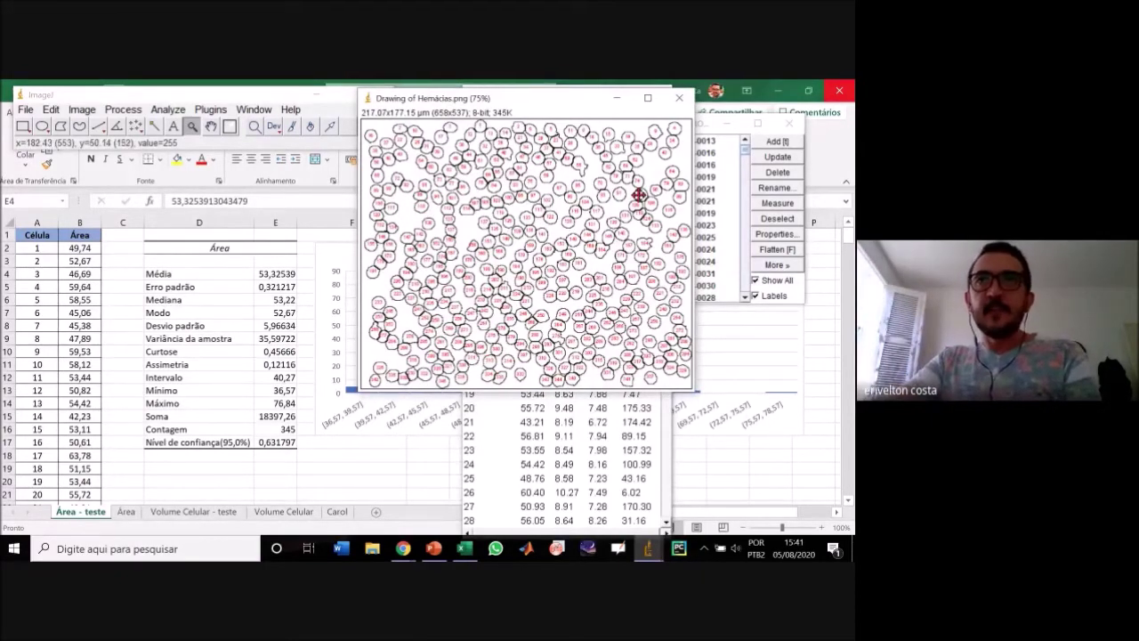
click(680, 98)
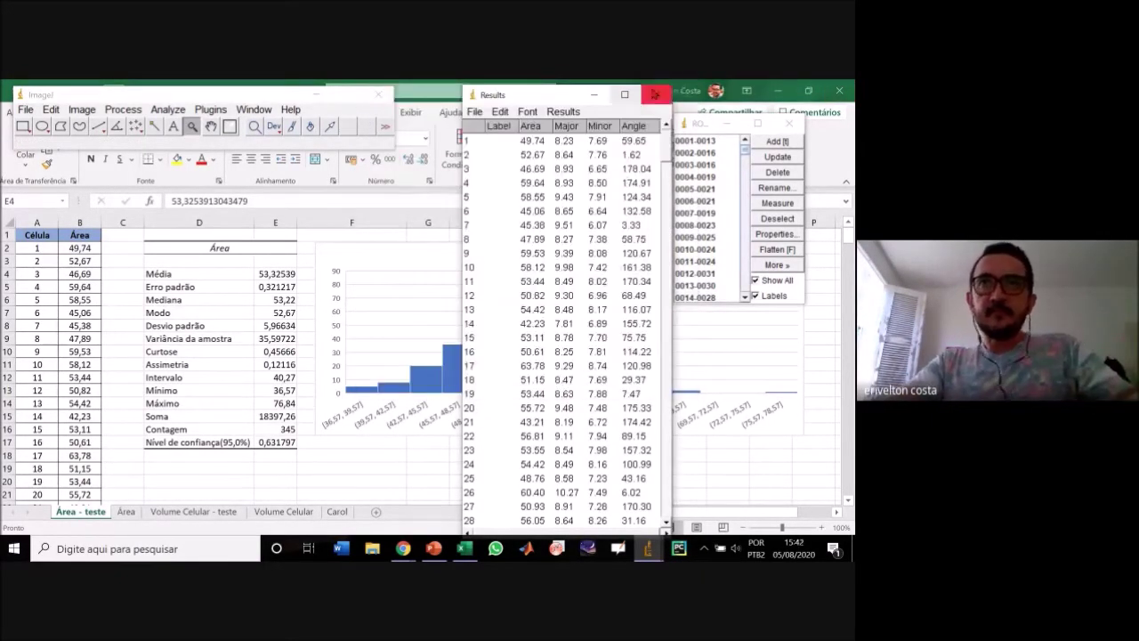
Close the Results table without saving, close the ROI Manager discarding its ROIs, and shift the Hemácias.png window slightly.
click(655, 94)
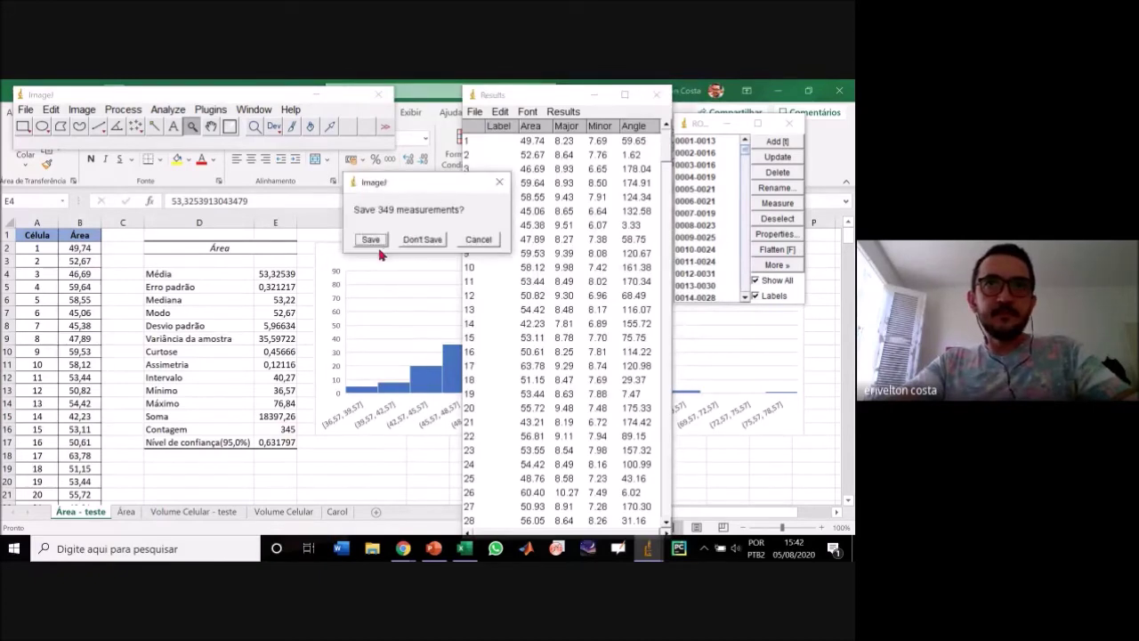
click(422, 239)
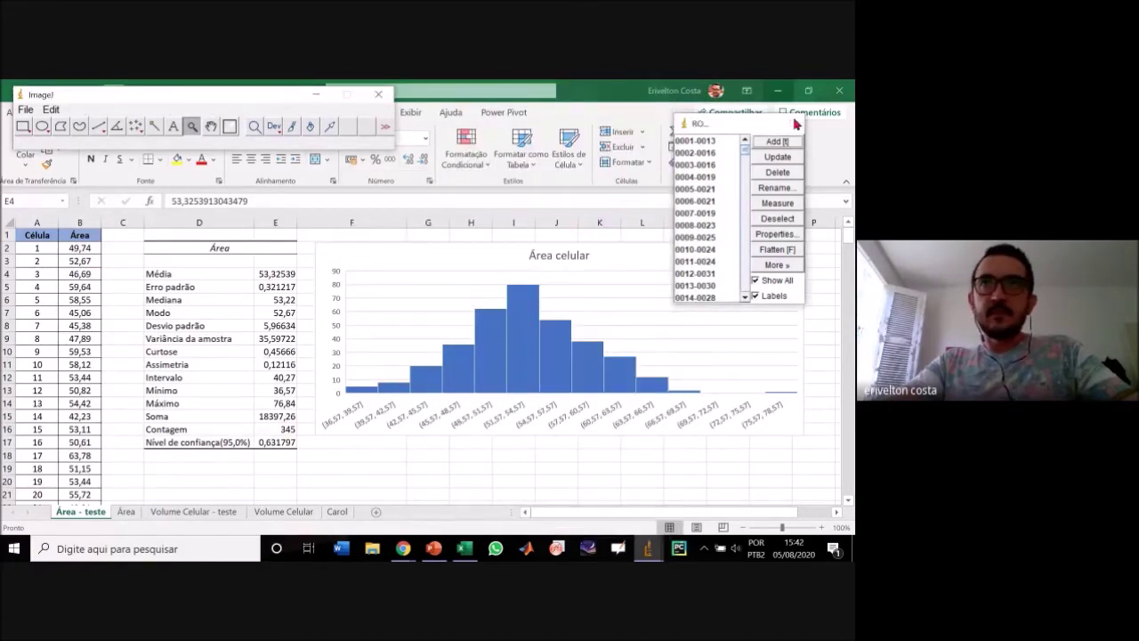
click(789, 122)
click(426, 239)
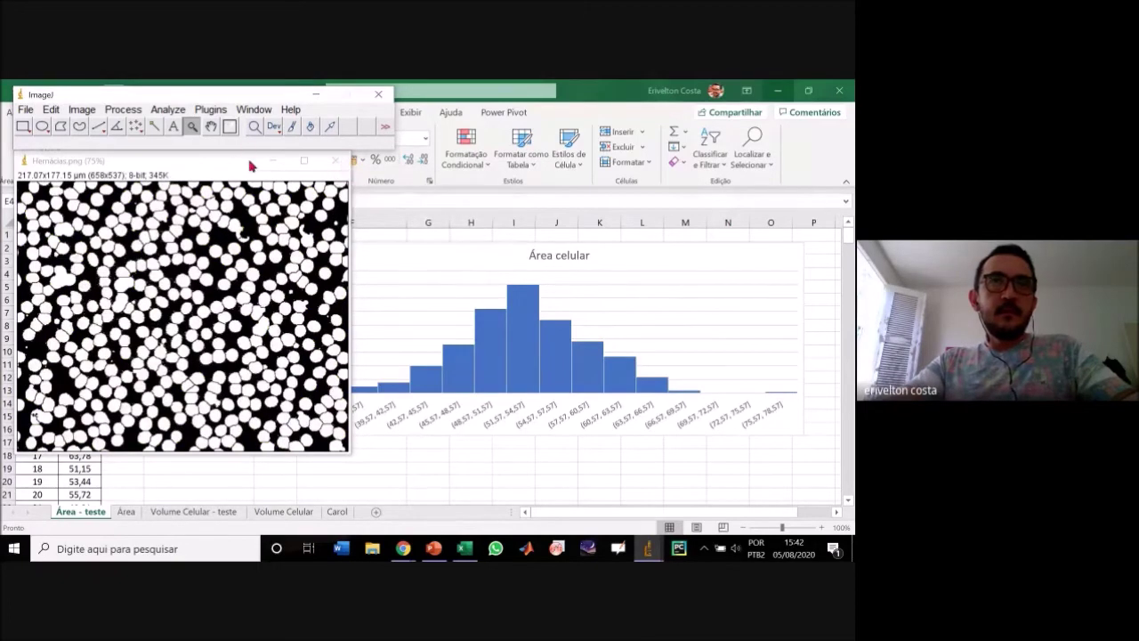
drag(251, 166, 227, 164)
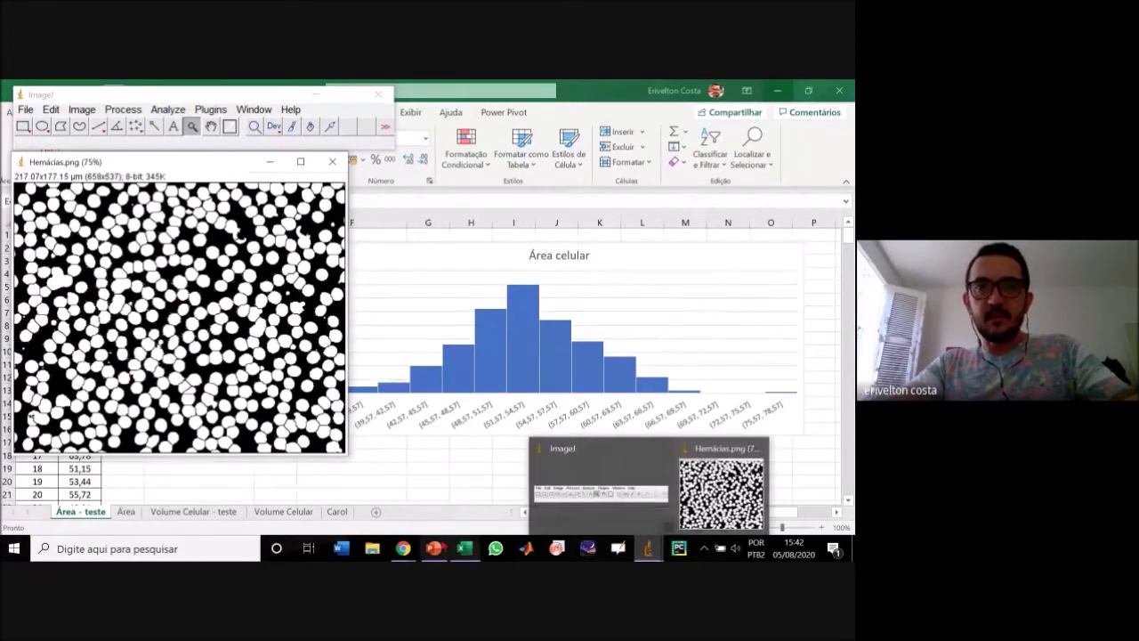
Switch to PowerPoint, go to slide 9, "Hemácias - área", and start the slide show from it.
click(434, 548)
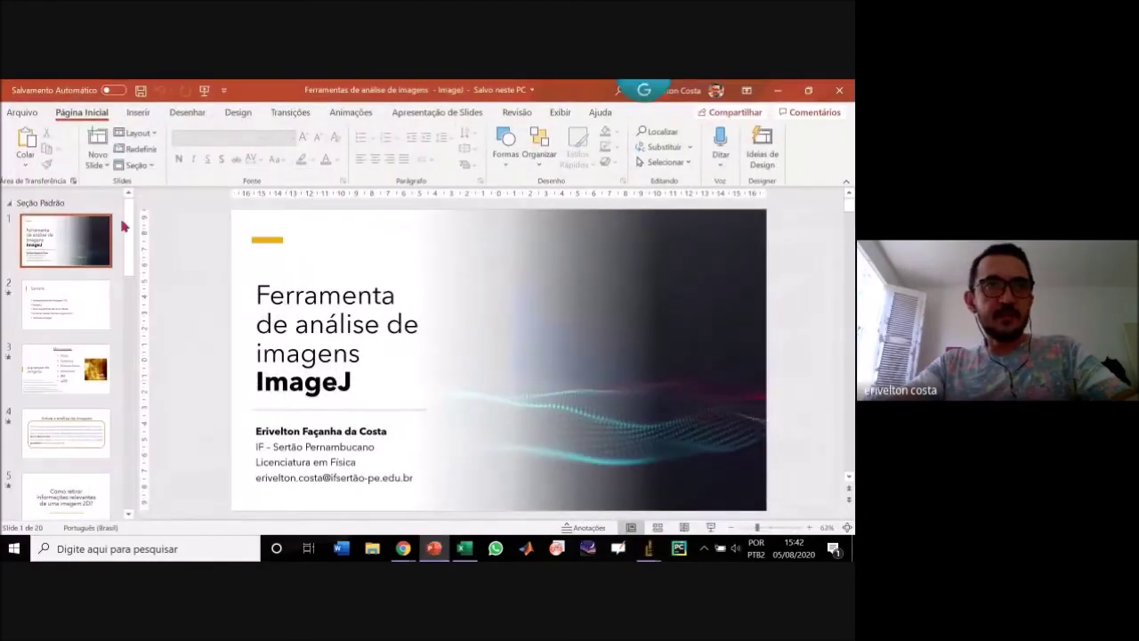
drag(130, 250, 138, 348)
click(86, 232)
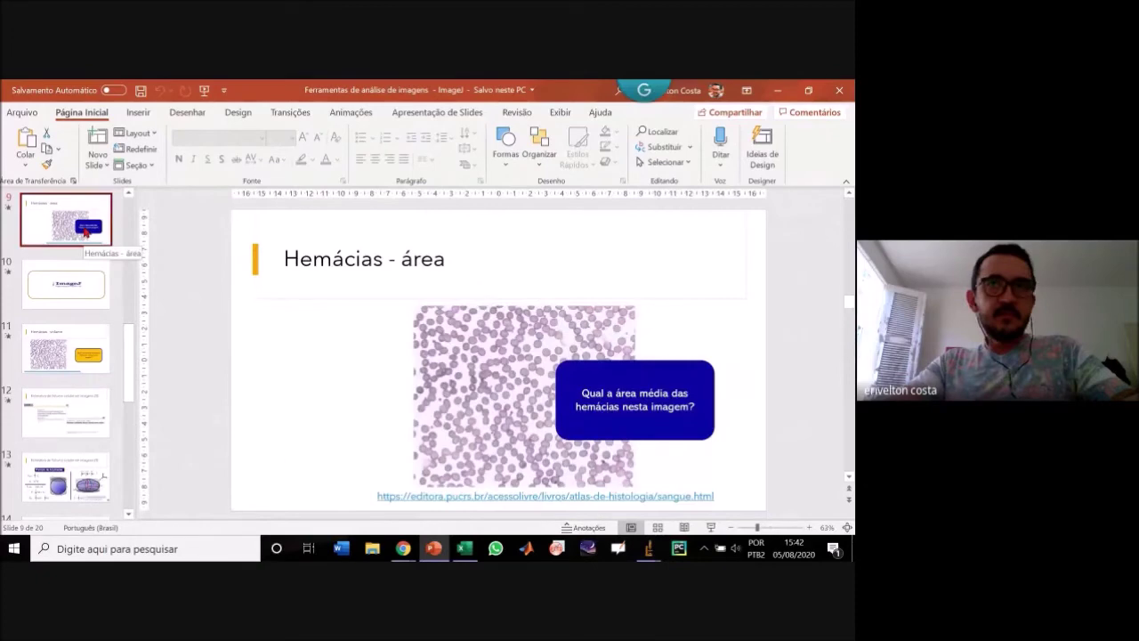
click(711, 526)
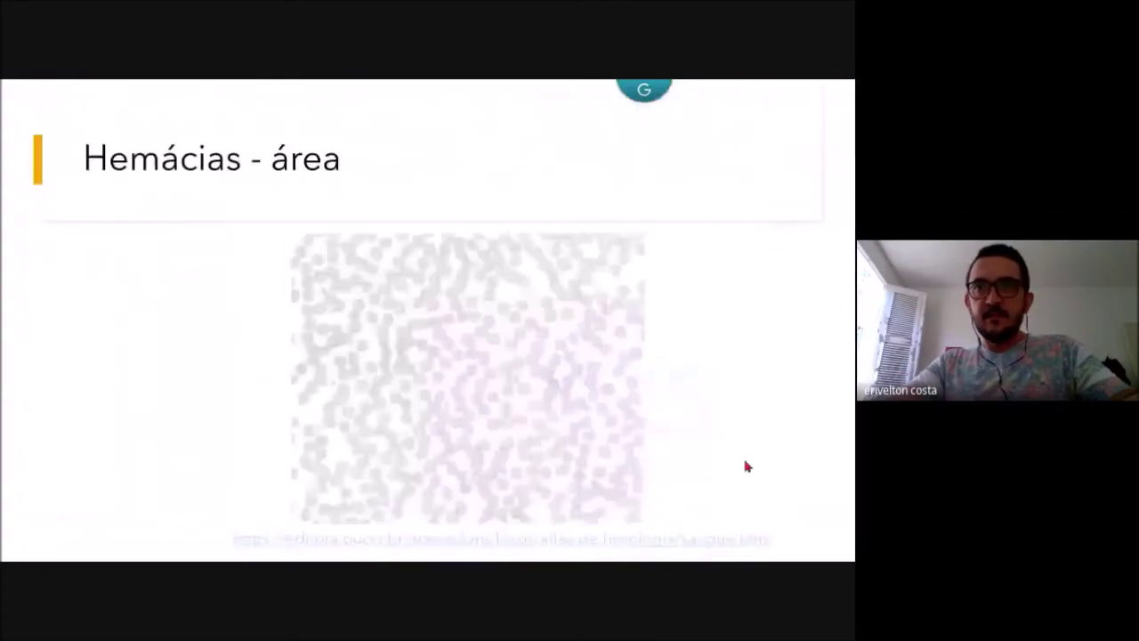
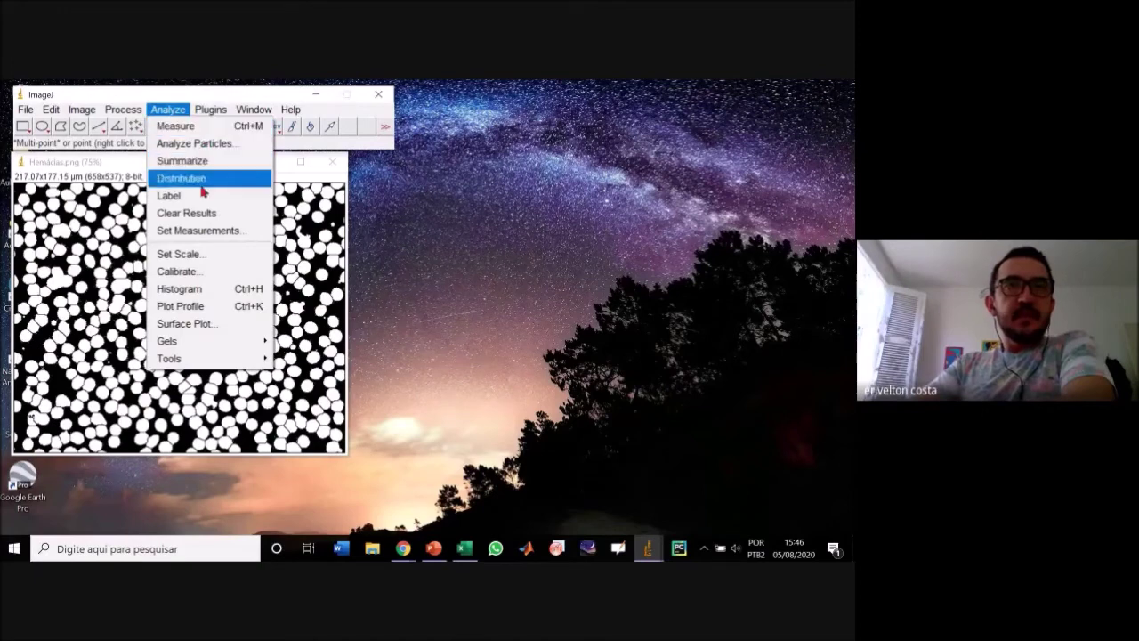
Run Analyze Particles on Hemácias.png with size 30.00-80.00 µm², circularity 0.00-1.00 and outlines shown.
mouse_move(211, 110)
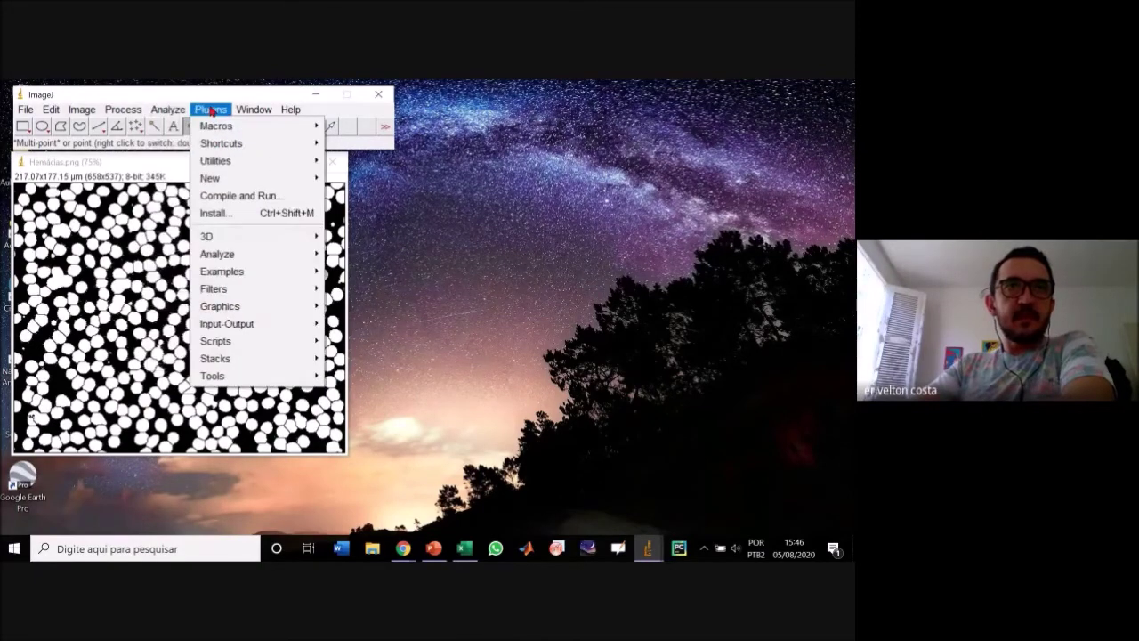
mouse_move(173, 108)
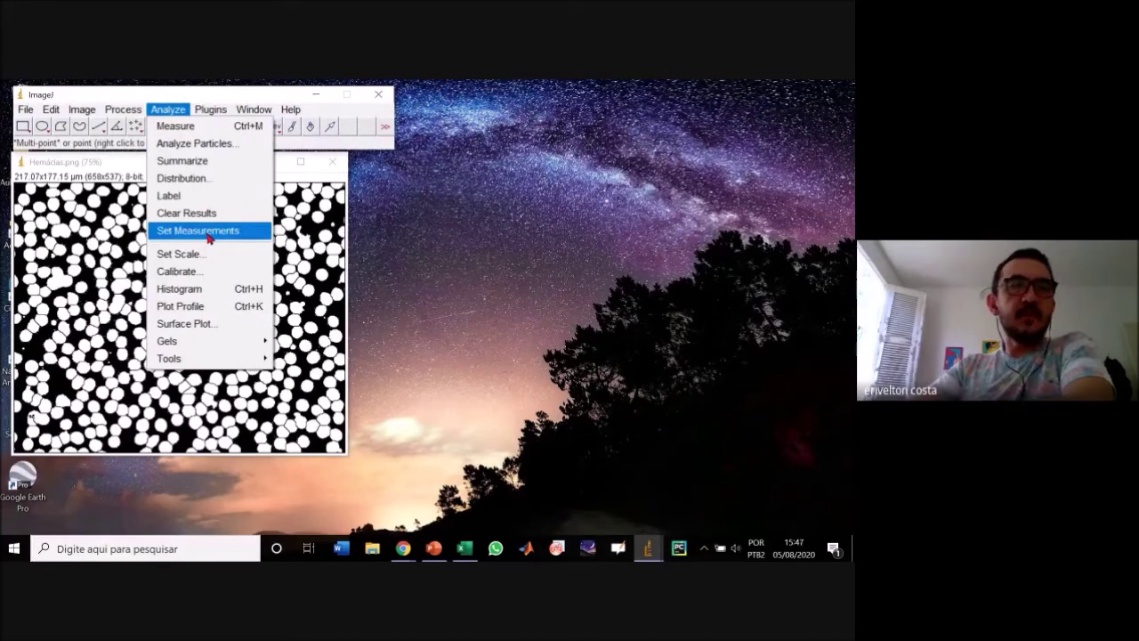
click(213, 152)
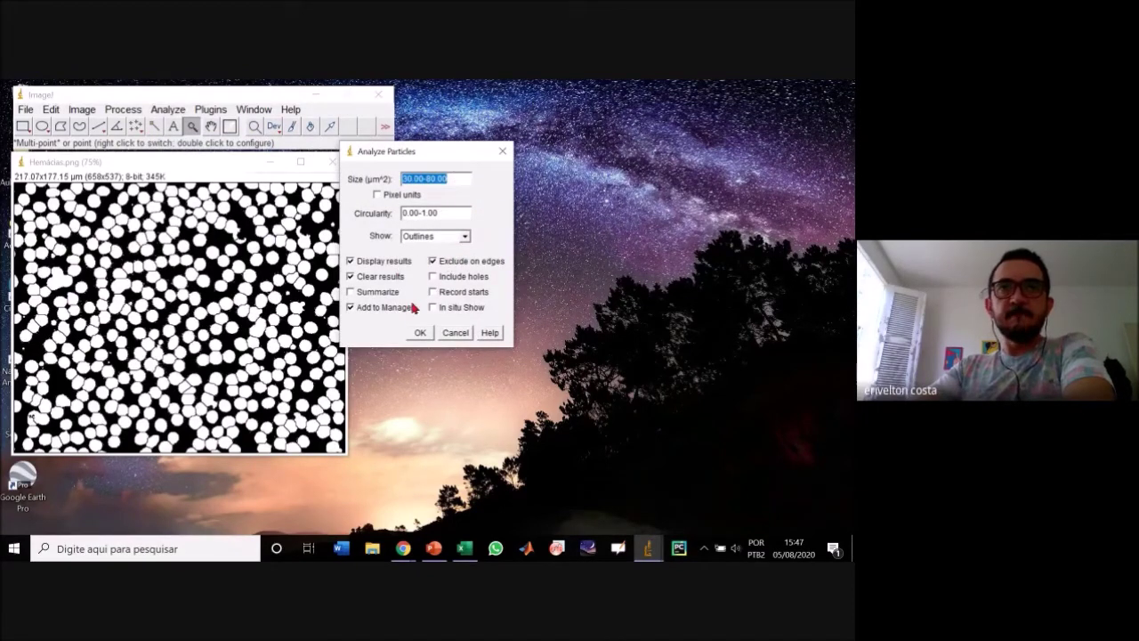
click(420, 333)
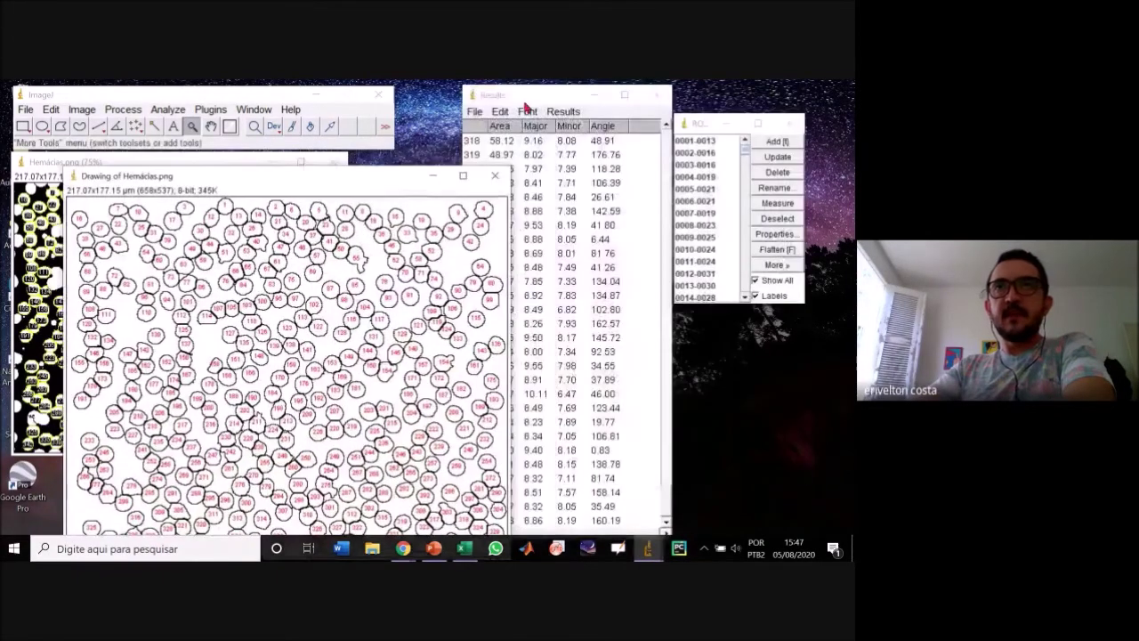
Move the Results table aside, then close the outline drawing, the unsaved Results and the ROI Manager, discarding its ROIs.
drag(521, 93, 605, 80)
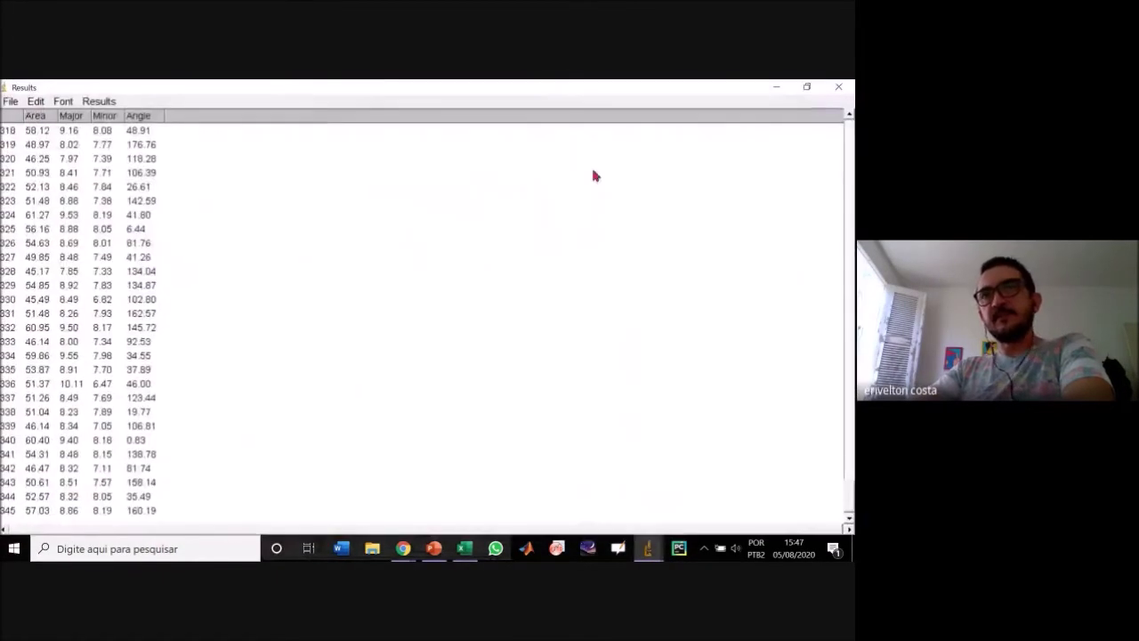
click(806, 87)
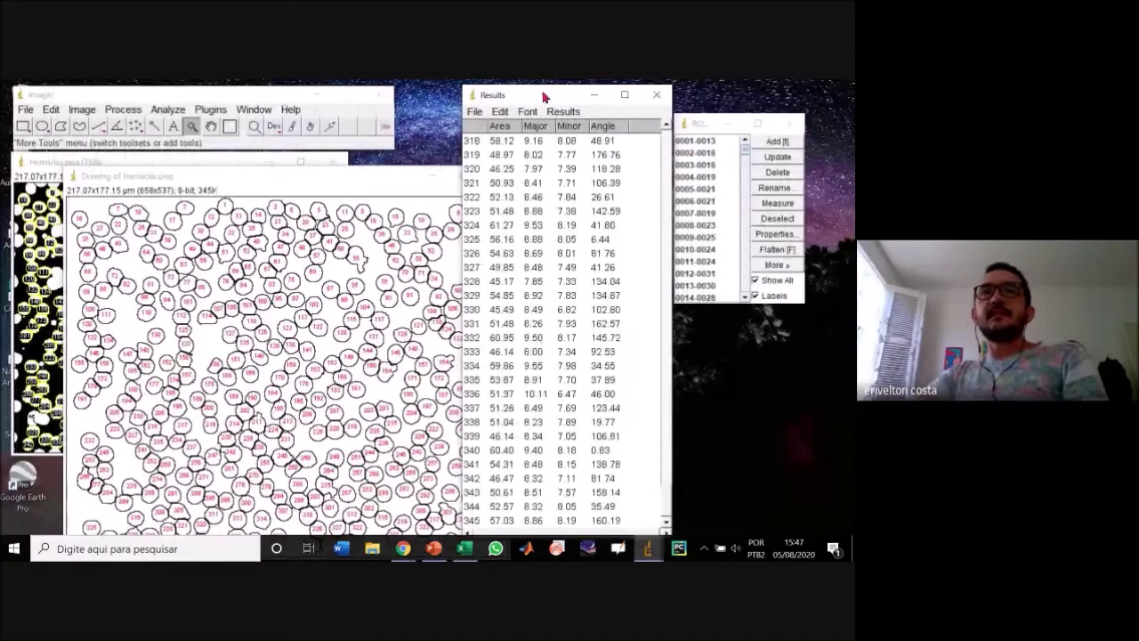
drag(543, 95, 596, 92)
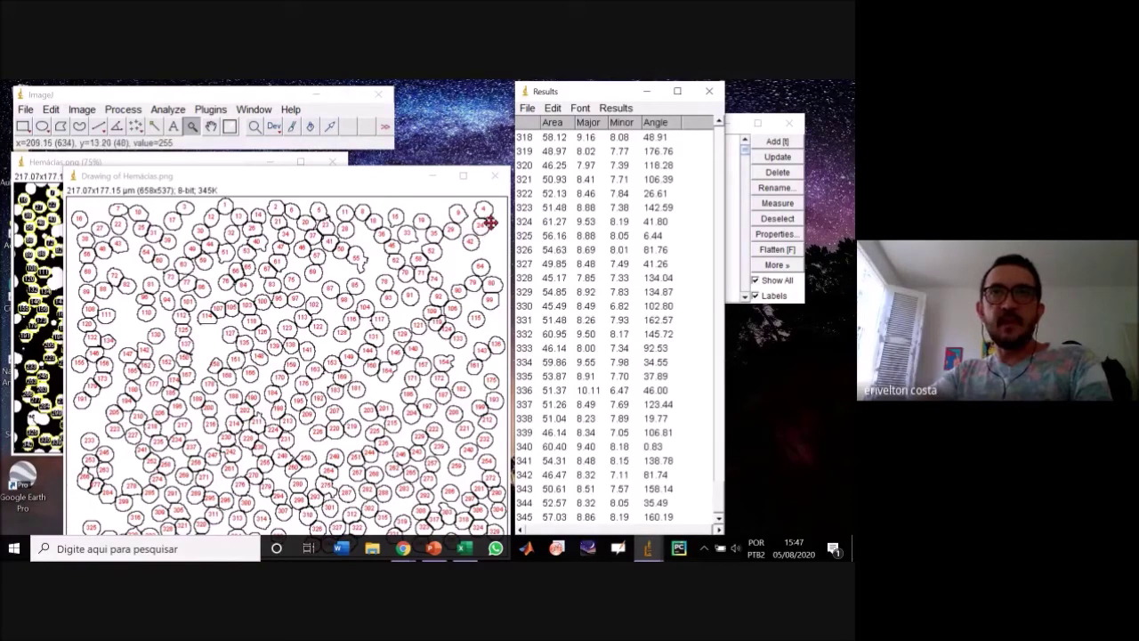
click(494, 175)
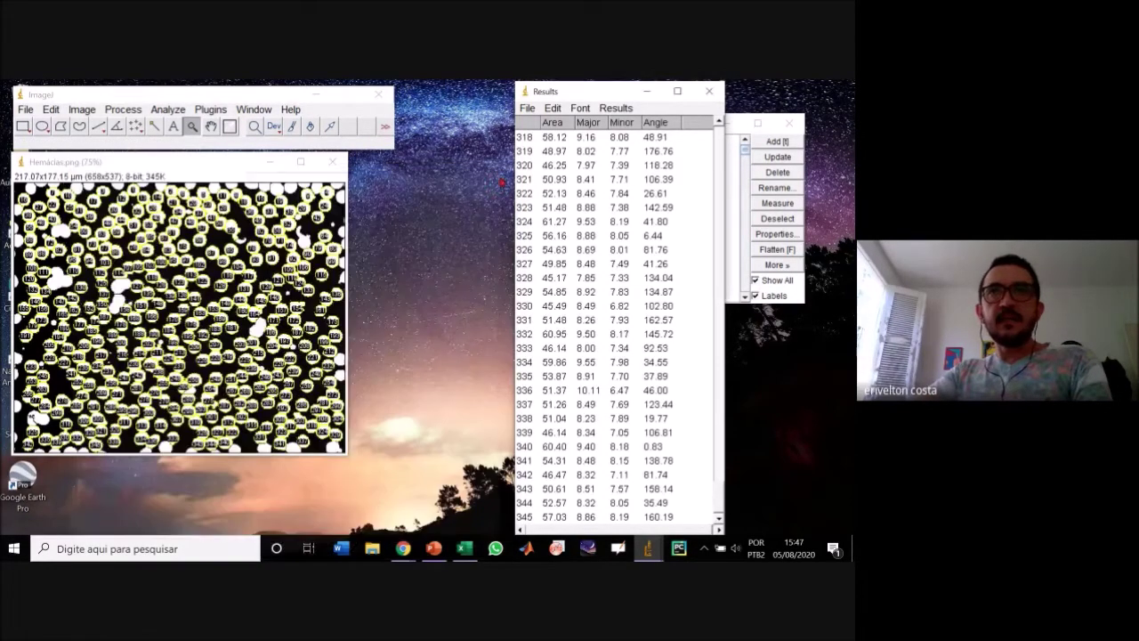
click(702, 92)
click(433, 242)
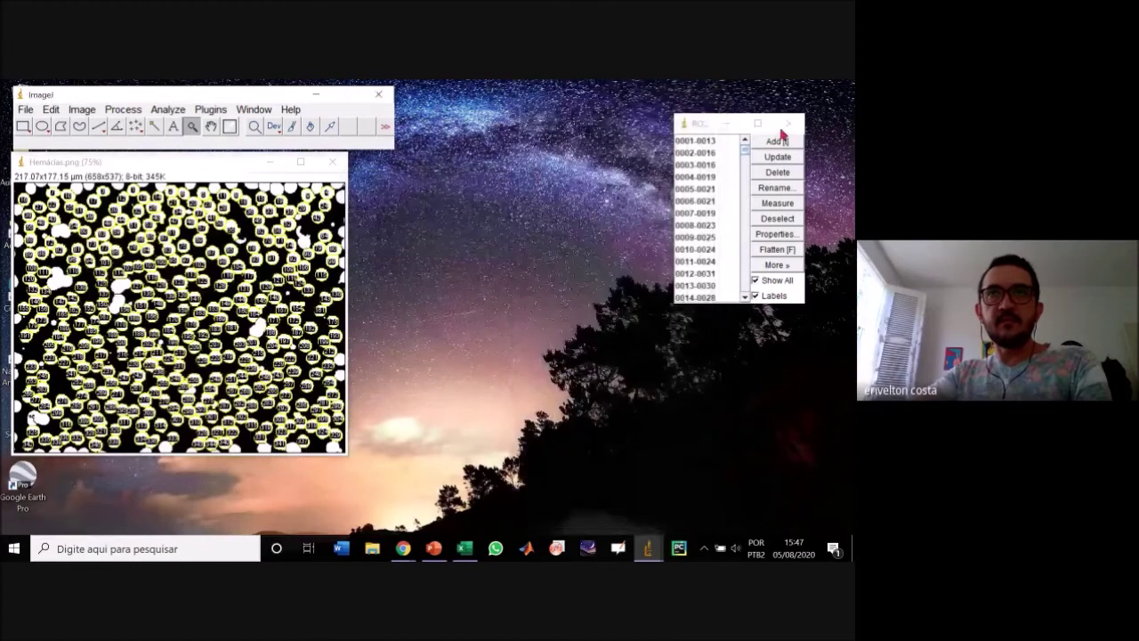
click(789, 127)
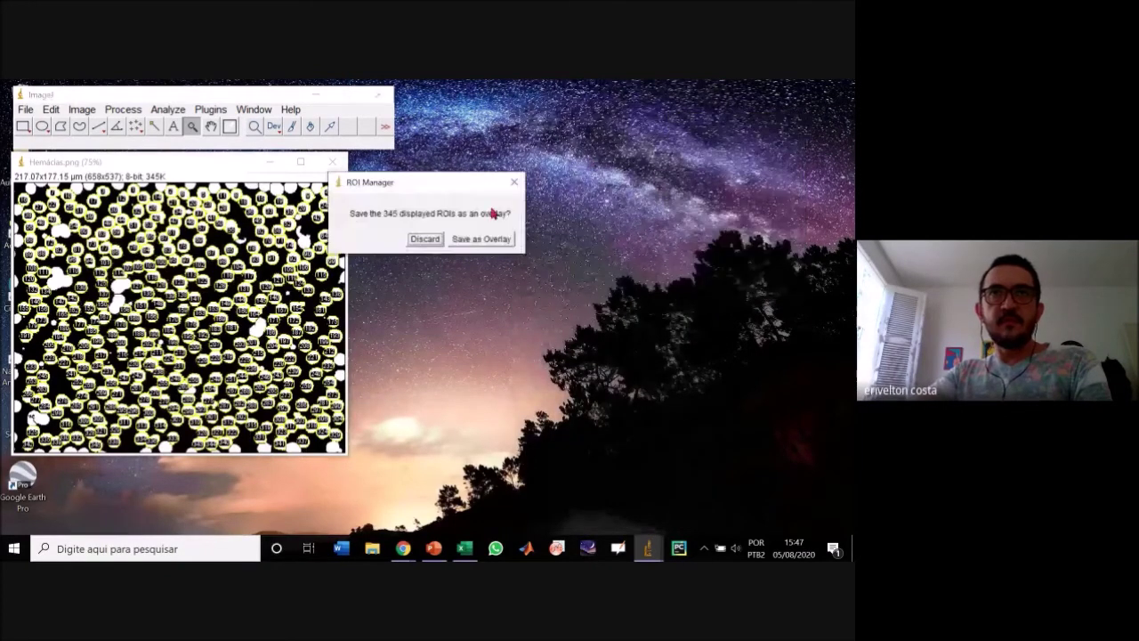
click(425, 240)
Apply a Default threshold with dark background to Hemácias.png and close the Threshold dialog.
click(112, 111)
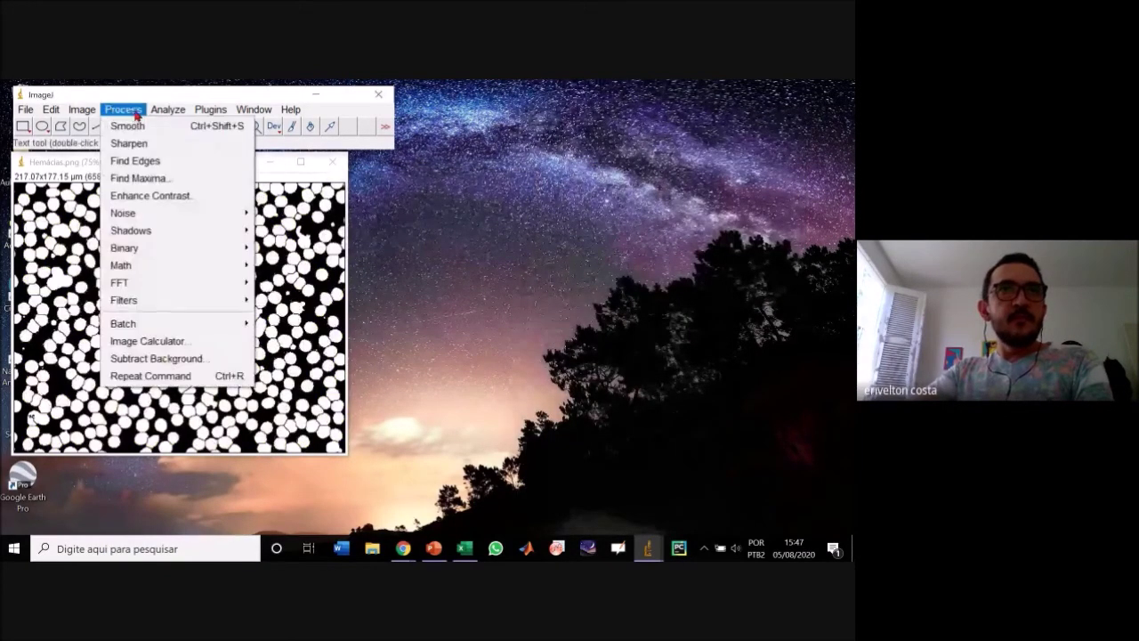
mouse_move(81, 109)
mouse_move(113, 152)
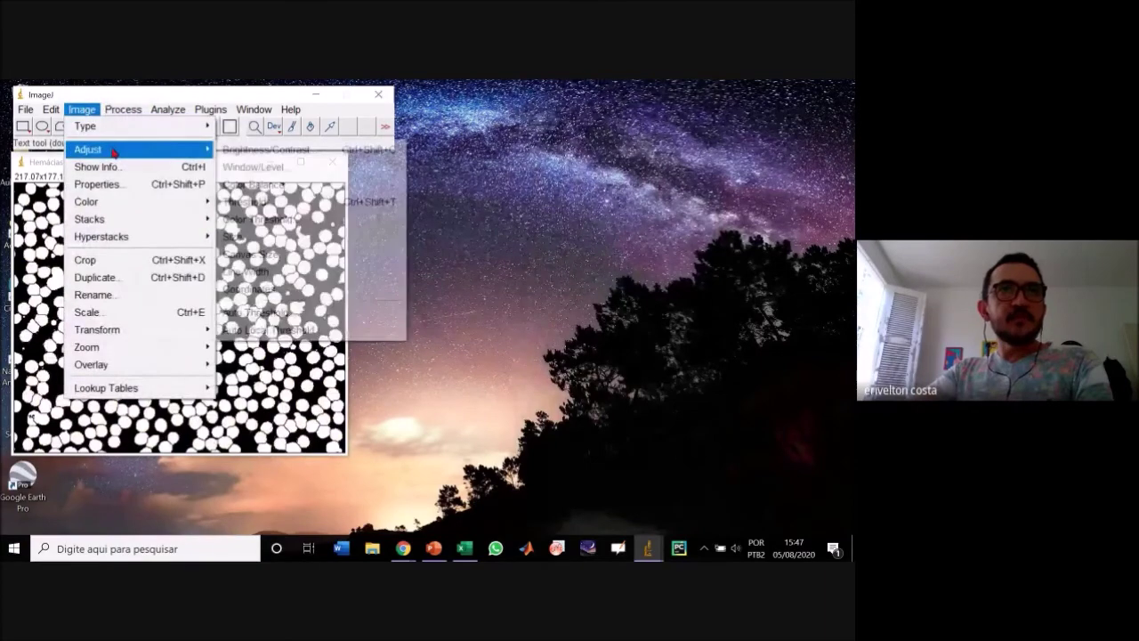
click(265, 203)
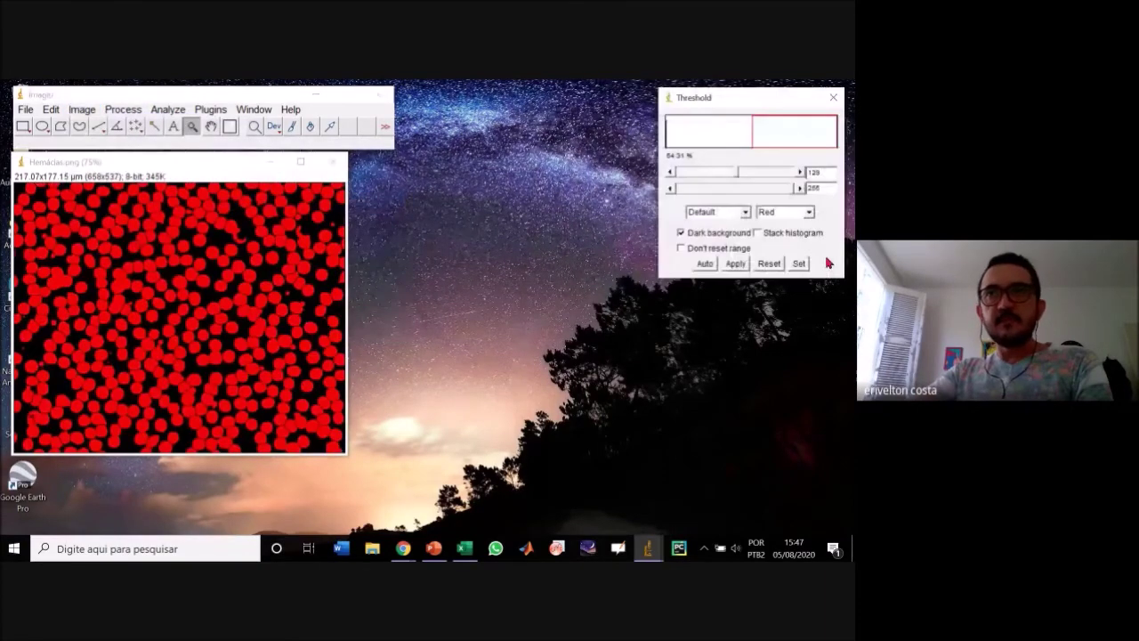
click(735, 263)
click(833, 98)
Run Analyze Particles with size 30.00-80.00 µm² and Ellipses shown, then move the ellipse drawing beside the Results table.
click(173, 109)
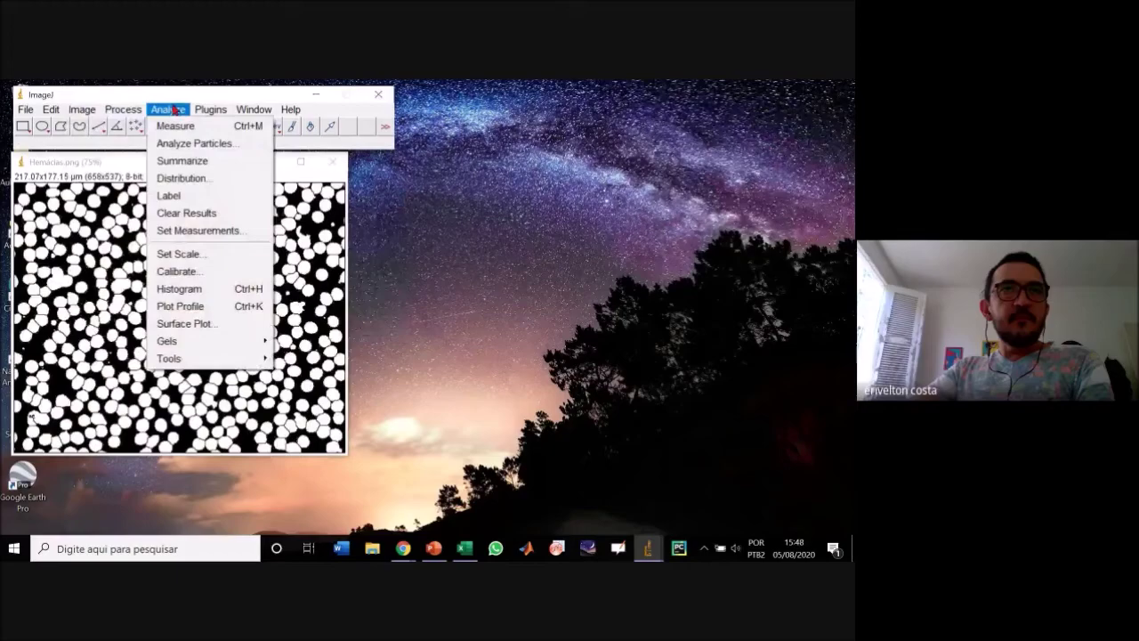
click(194, 143)
click(435, 236)
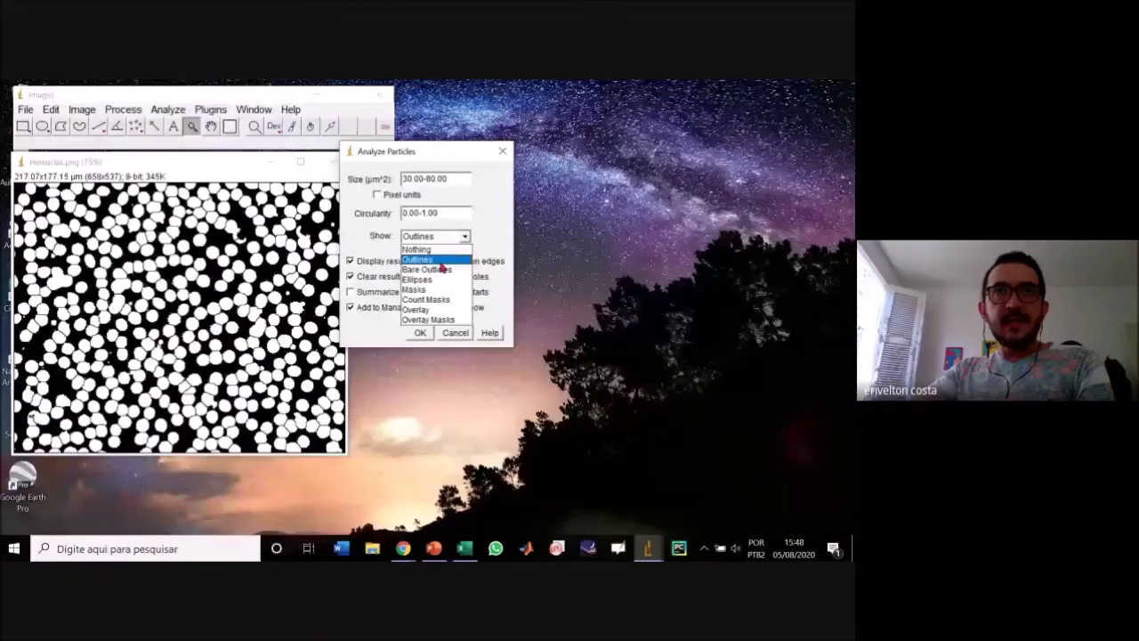
click(431, 280)
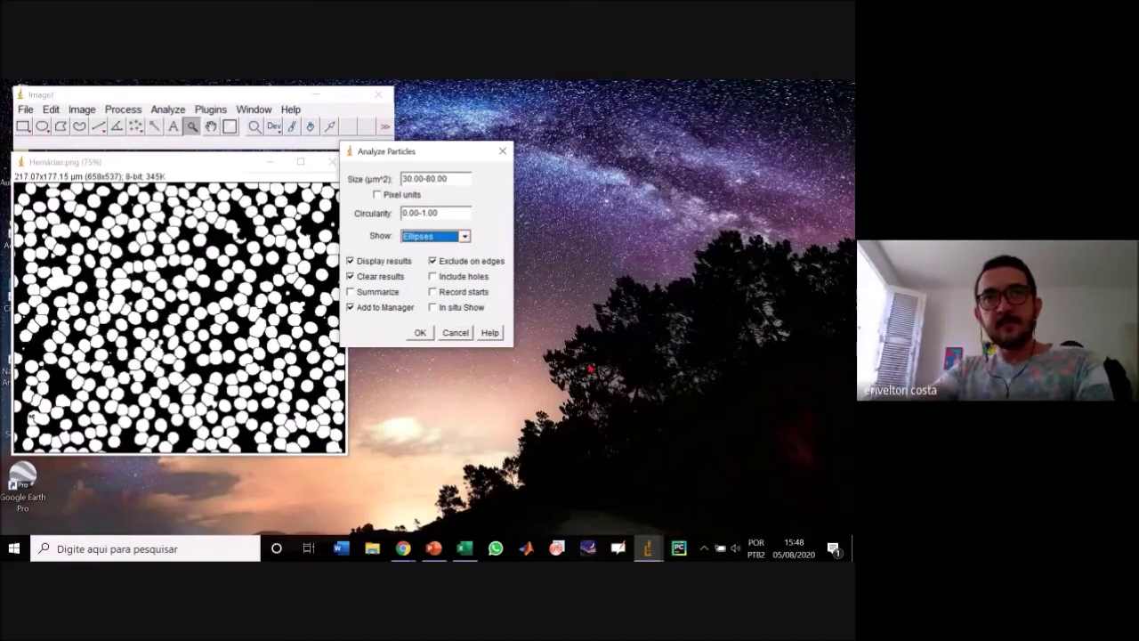
click(421, 333)
mouse_move(648, 102)
mouse_down()
mouse_move(539, 126)
mouse_move(317, 123)
mouse_up()
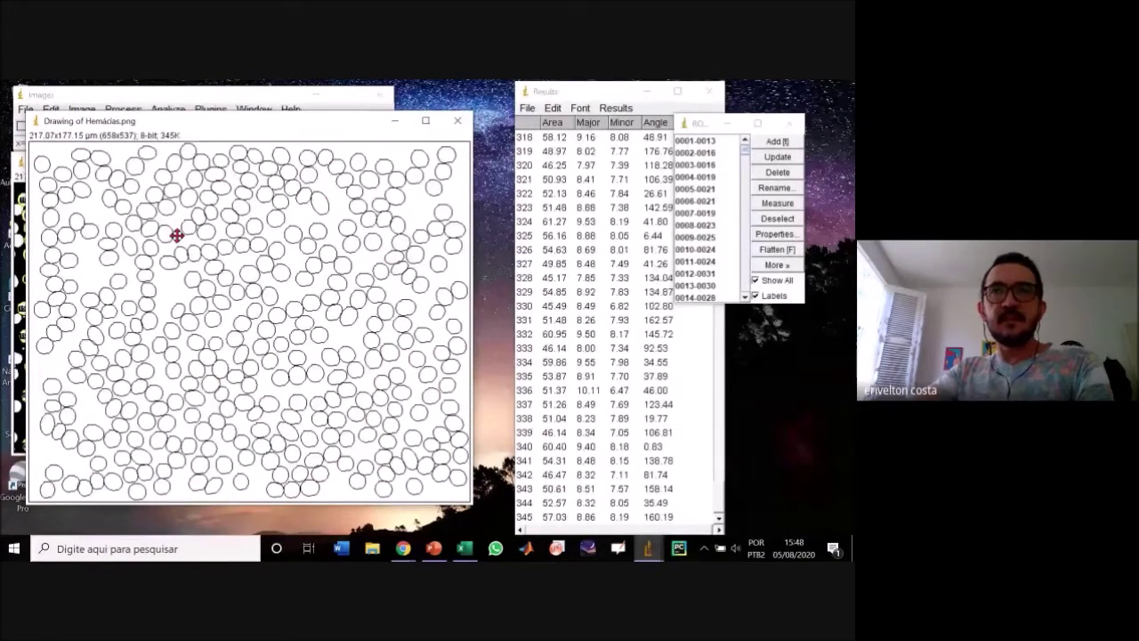
Select all rows of the Results table, from the first to the last measurement, and copy them.
click(614, 323)
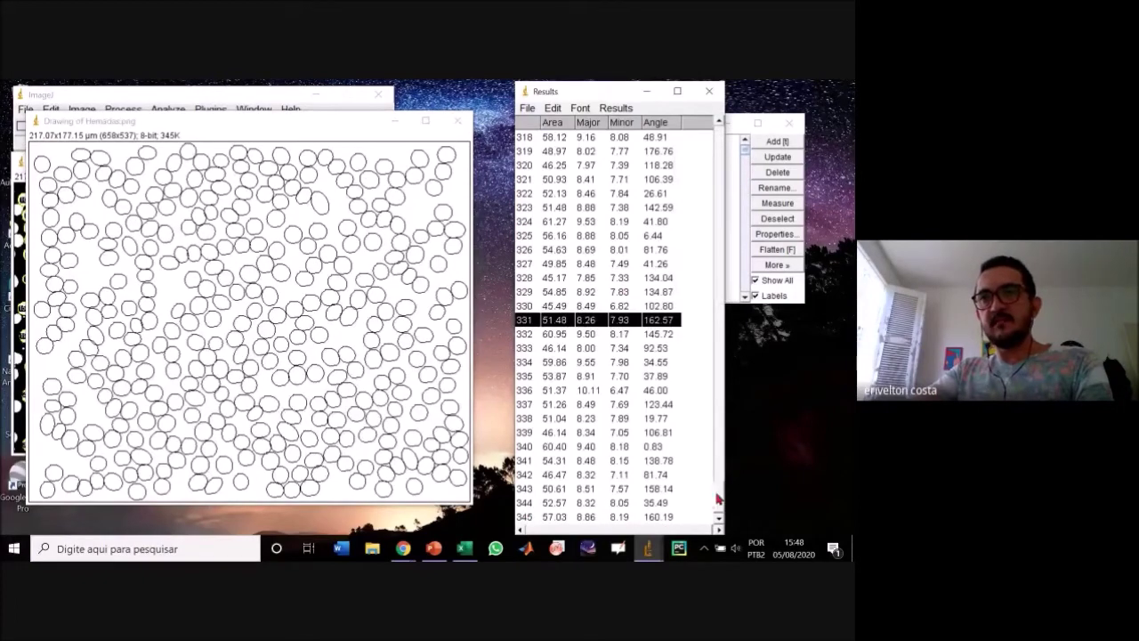
drag(721, 500, 717, 144)
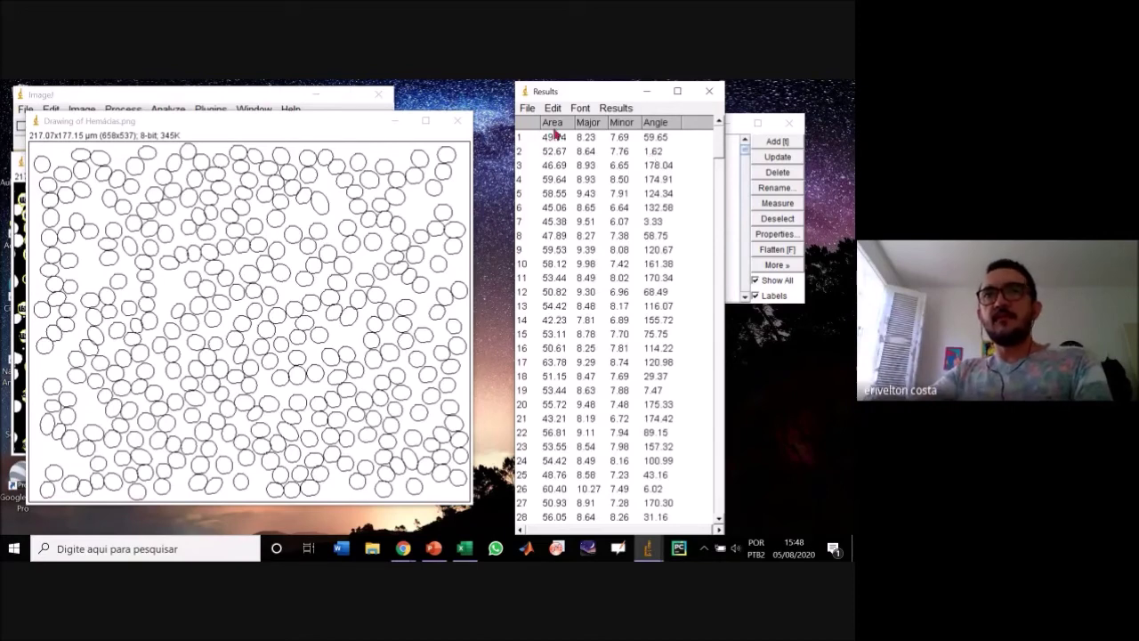
drag(536, 138, 667, 157)
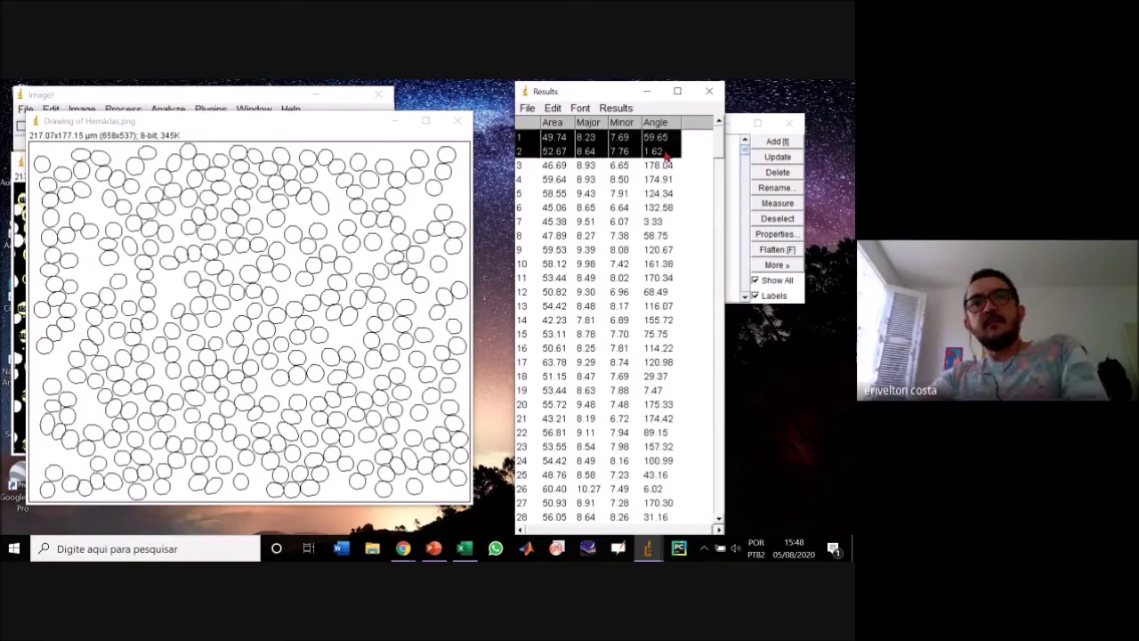
drag(717, 146, 715, 525)
shift+click(671, 516)
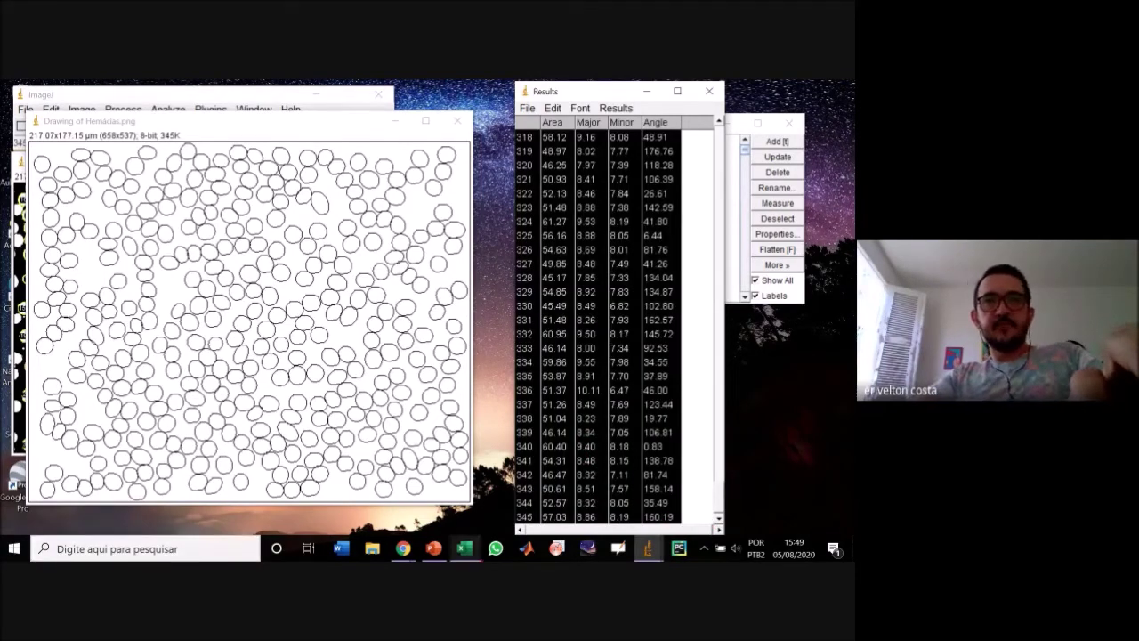
Switch to Excel and paste the copied measurements into the Volume Celular - teste sheet starting at cell A3.
click(463, 548)
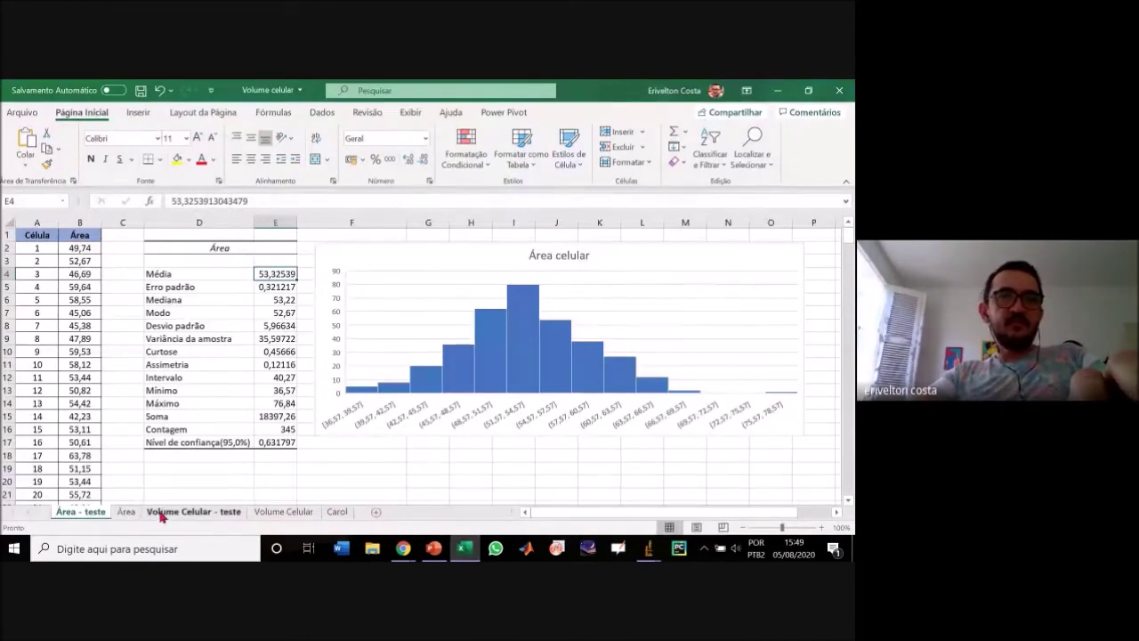
click(194, 512)
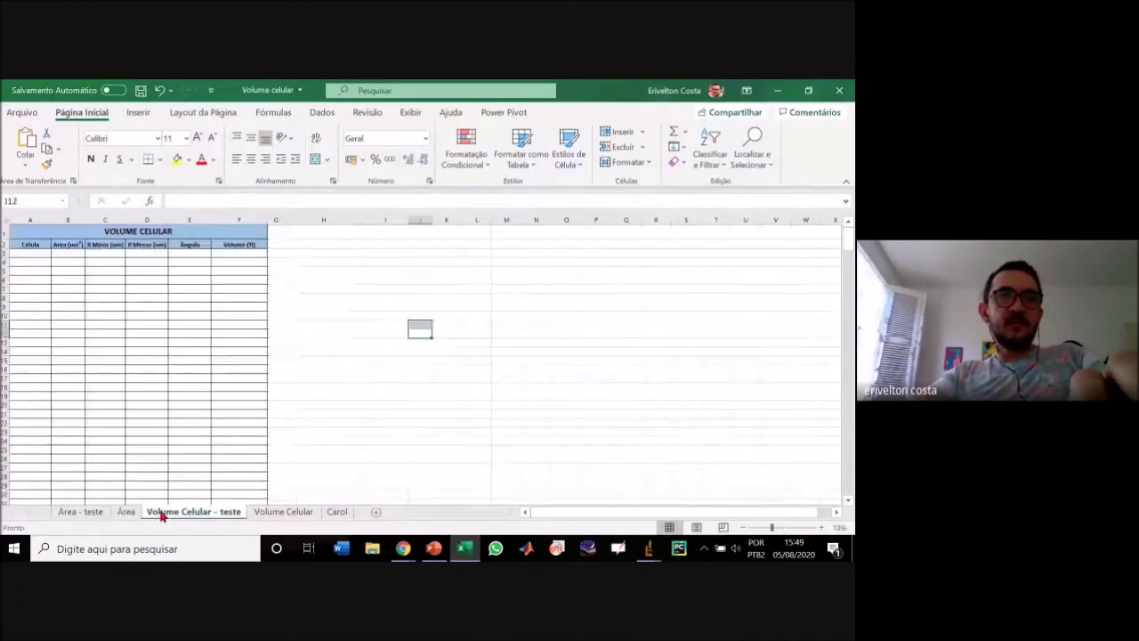
click(33, 253)
key(ctrl+v)
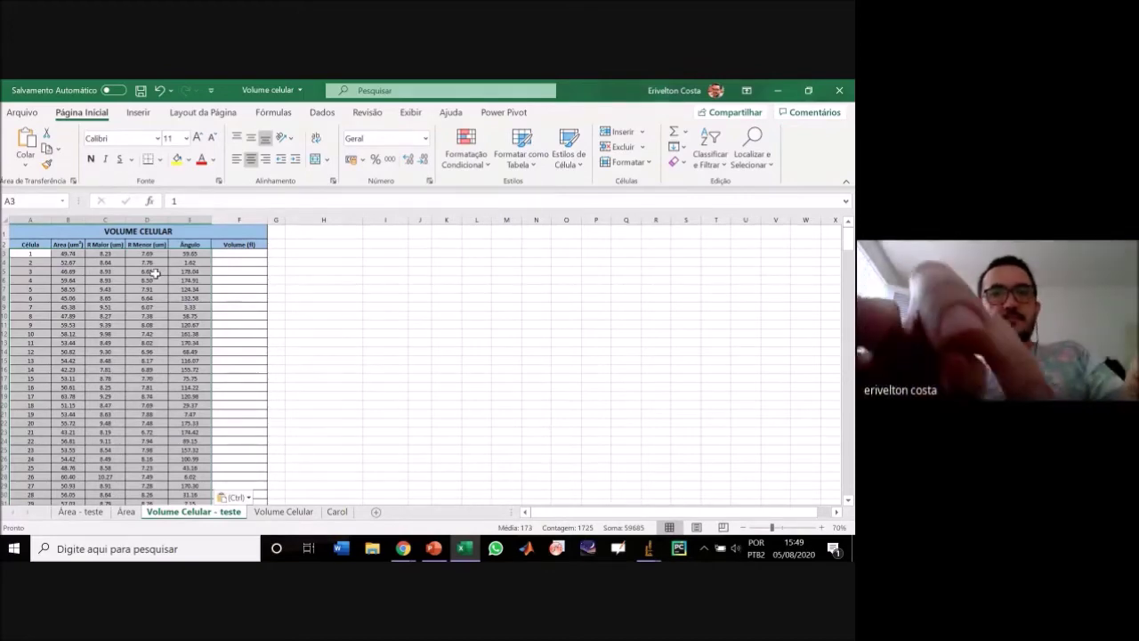
Replace all decimal points with commas in the pasted measurements and close the find-and-replace dialog.
key(ctrl+u)
click(488, 392)
click(435, 351)
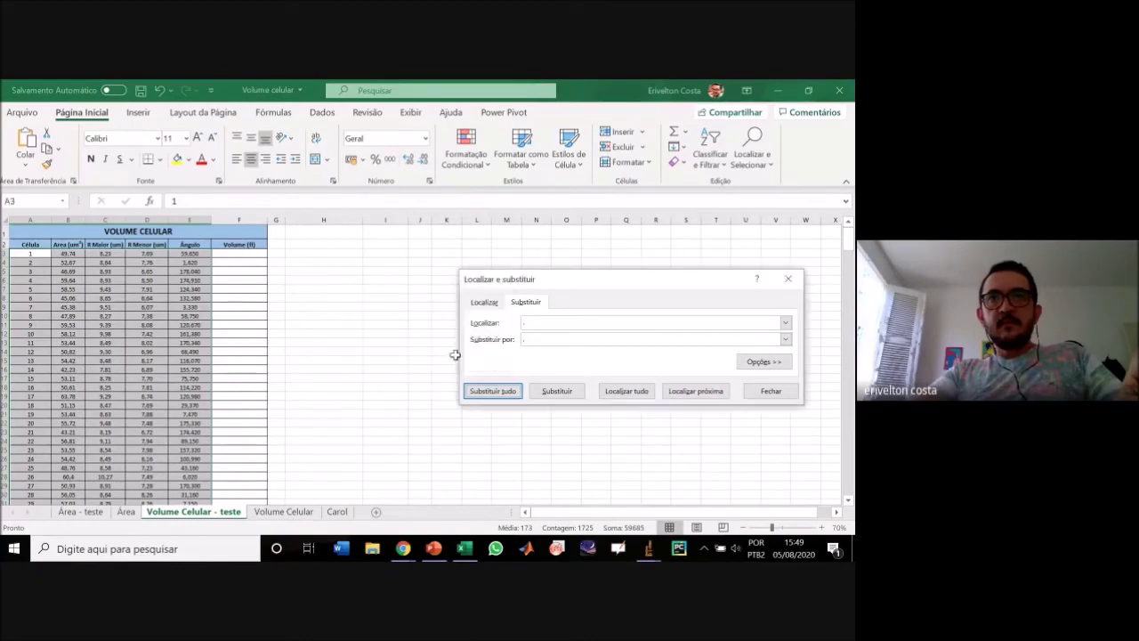
click(771, 392)
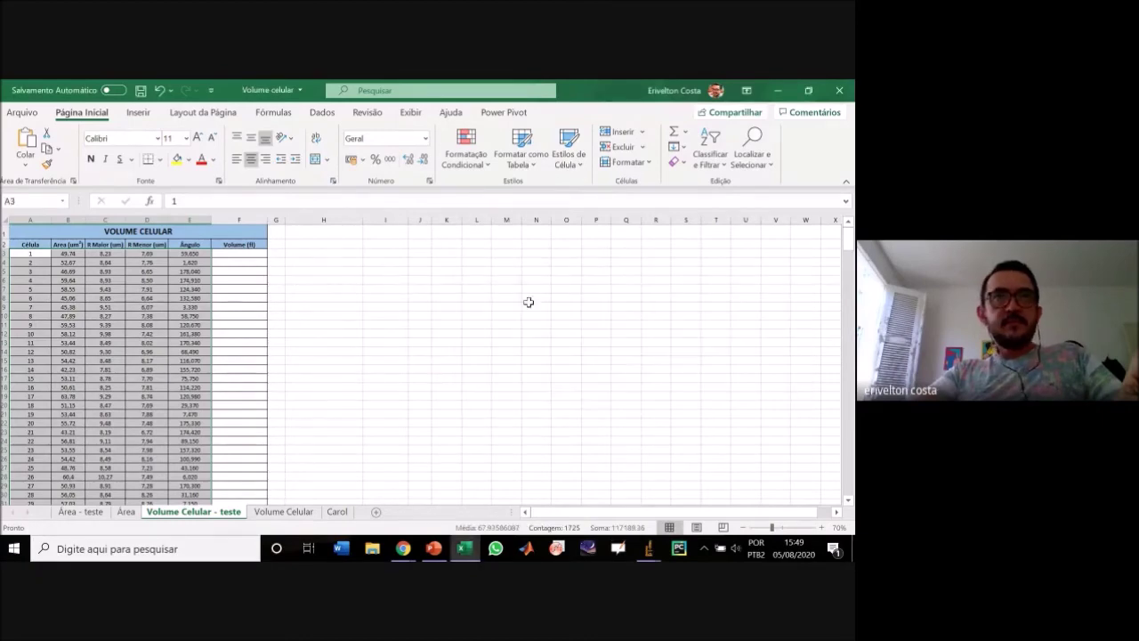
Delete the Ângulo column from the Volume Celular - teste sheet and select the first Volume cell, E3.
right_click(196, 217)
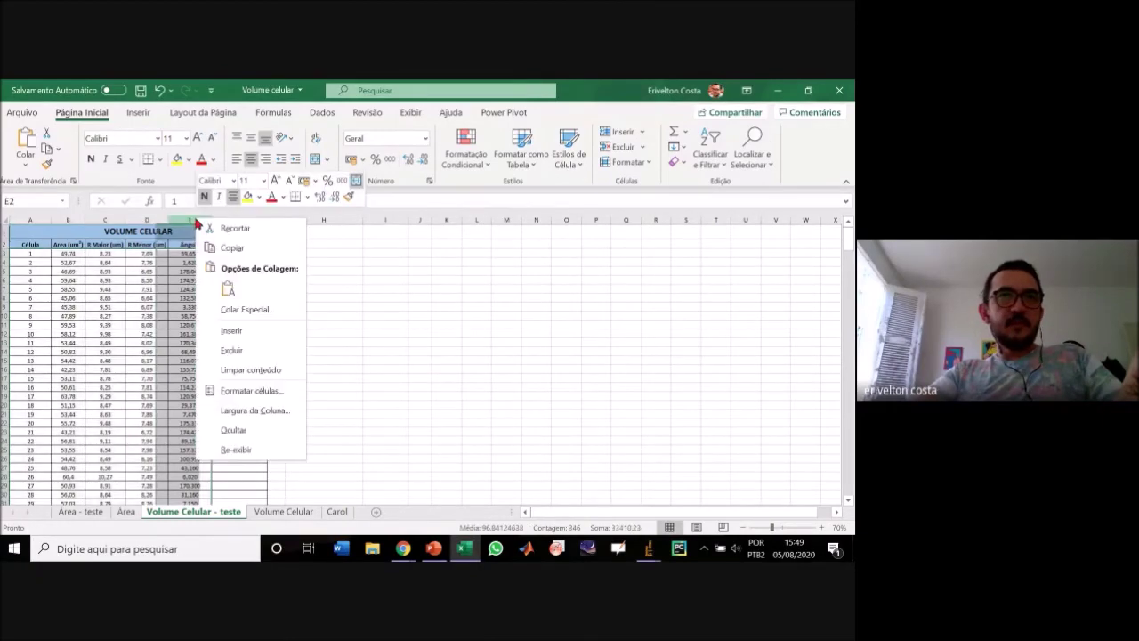
click(253, 347)
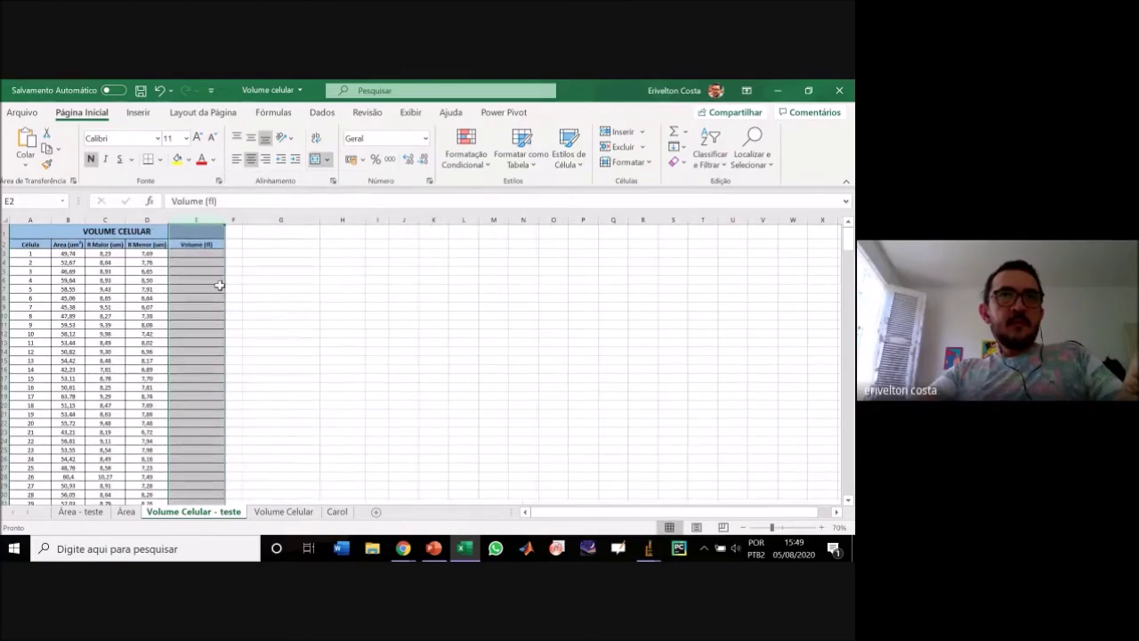
click(199, 255)
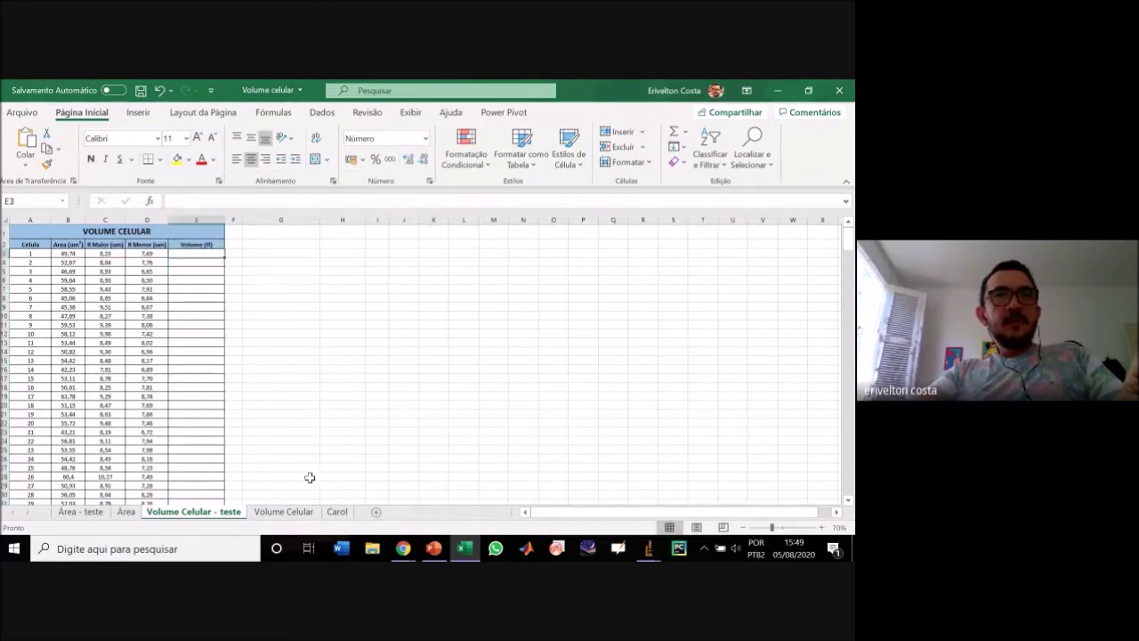
click(283, 512)
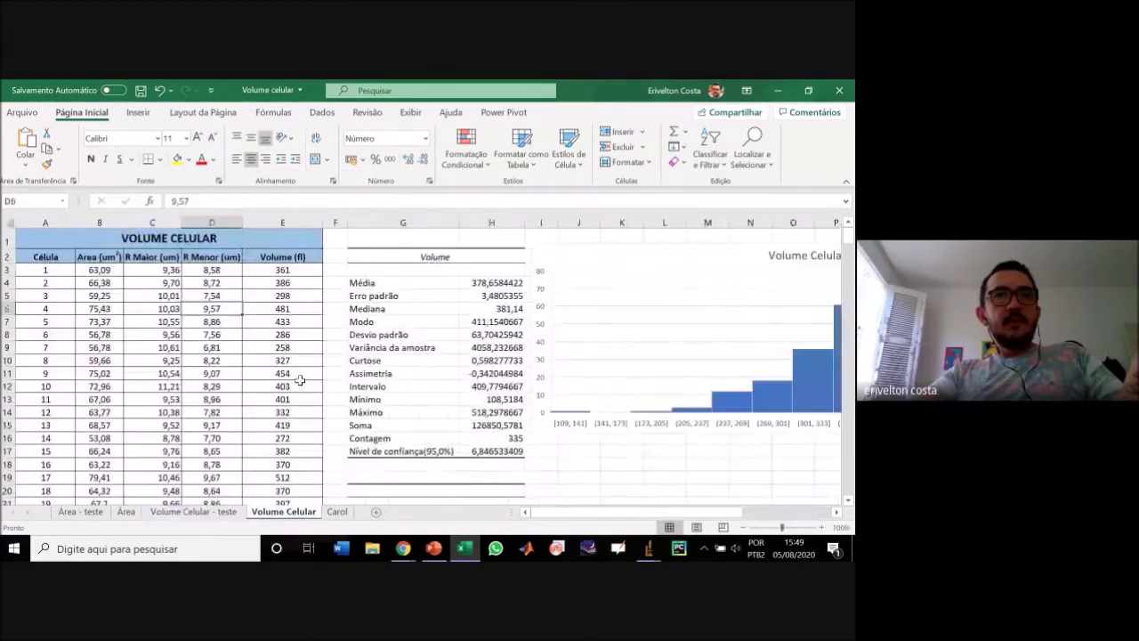
double_click(283, 269)
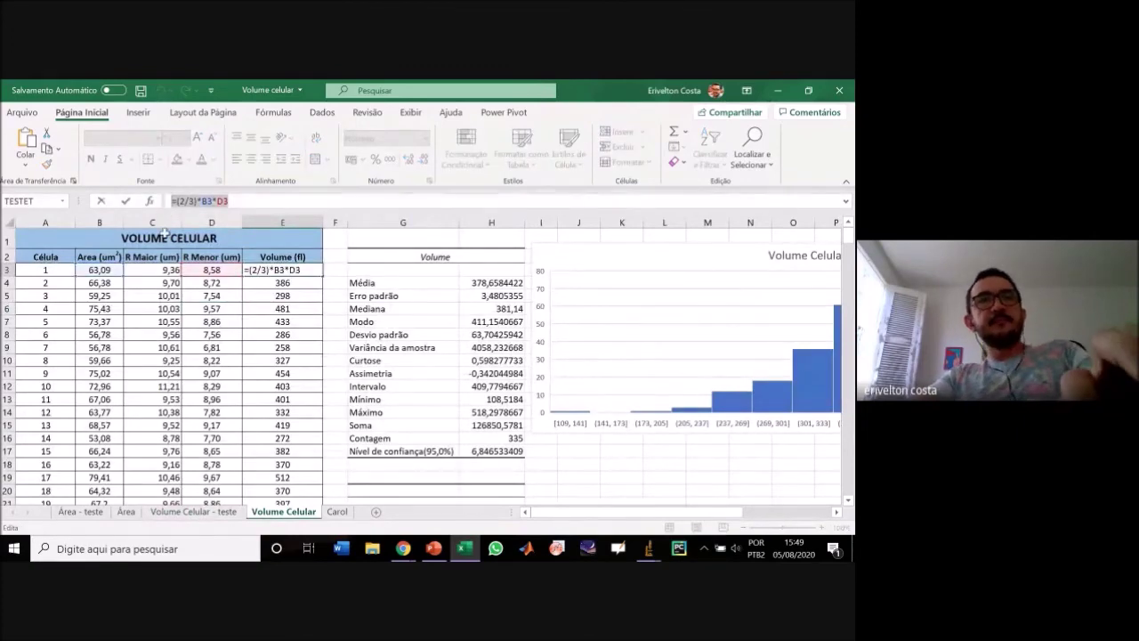
click(193, 512)
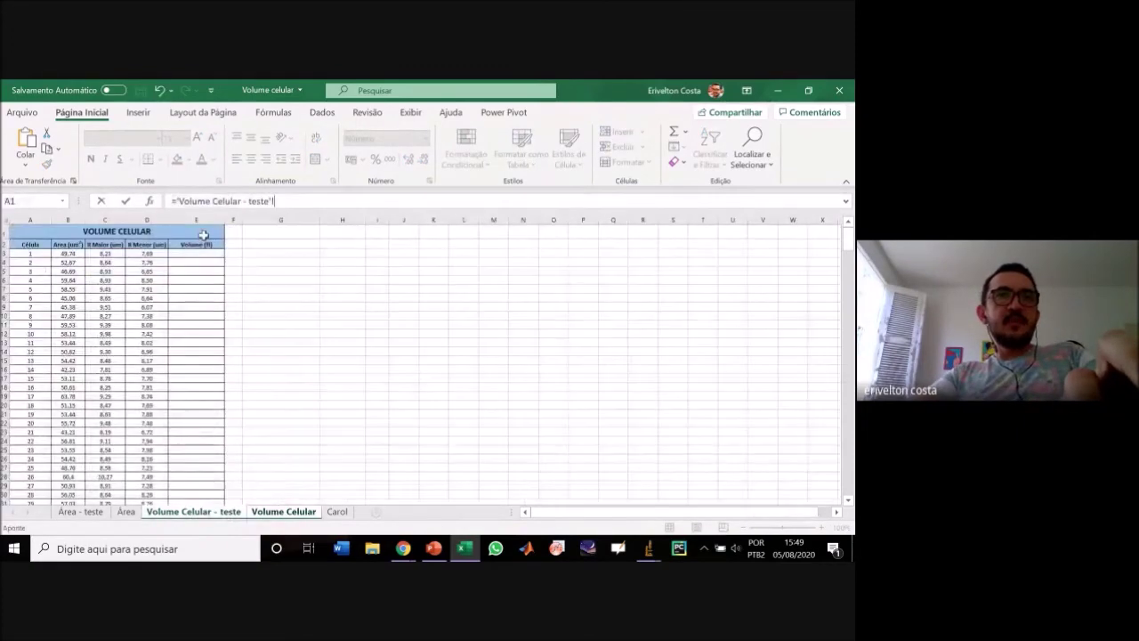
click(189, 253)
text(=(2/3)*B3*D3)
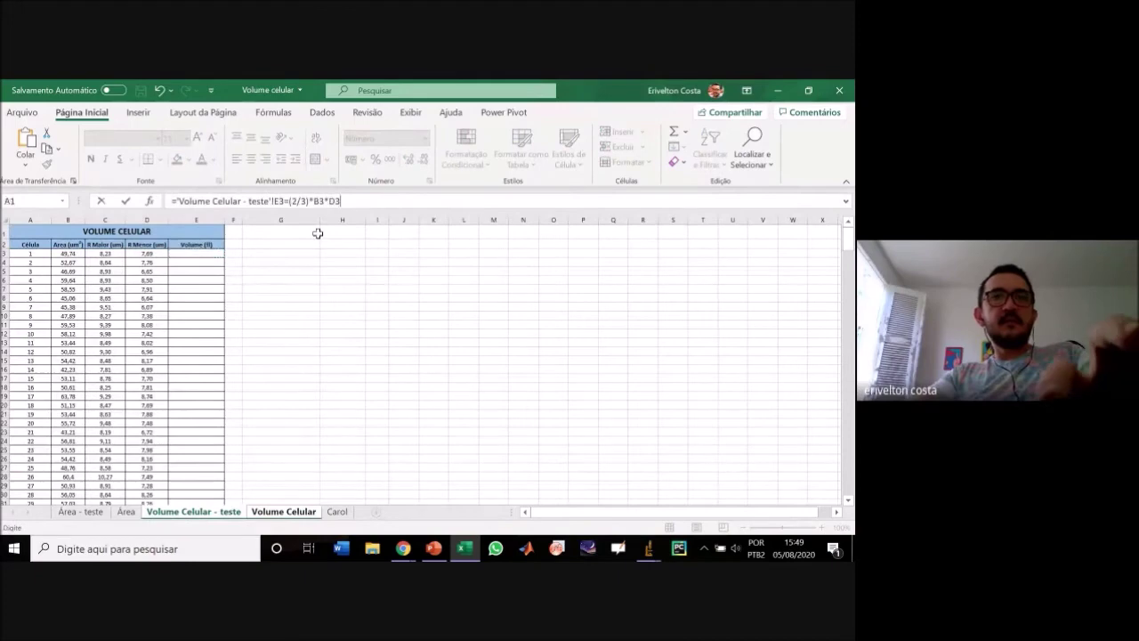
key(shift+Home)
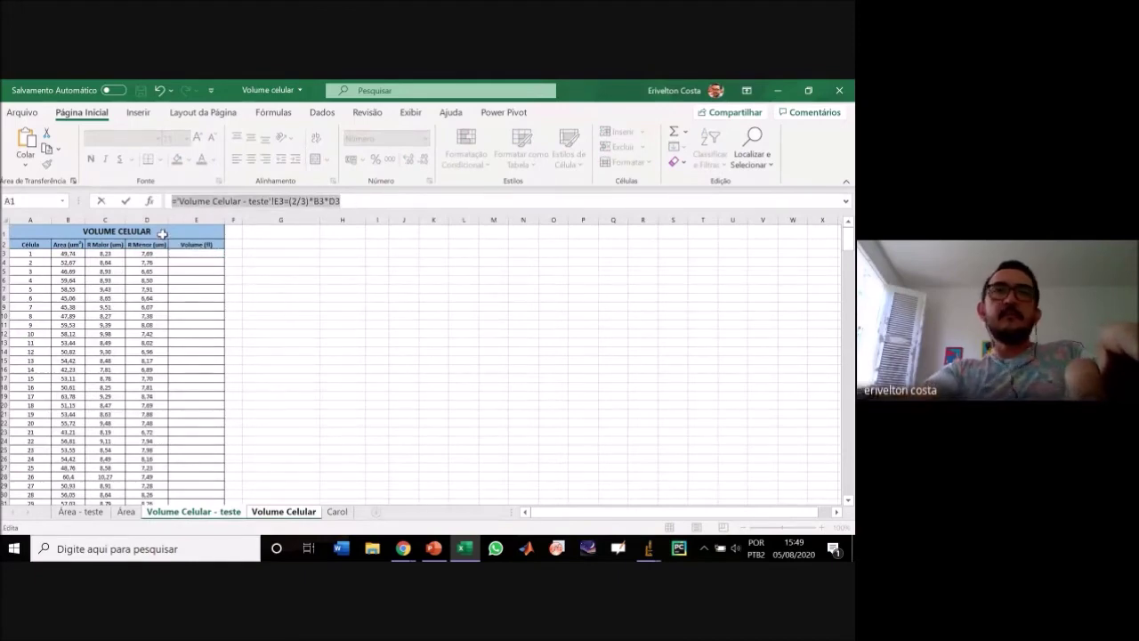
key(Escape)
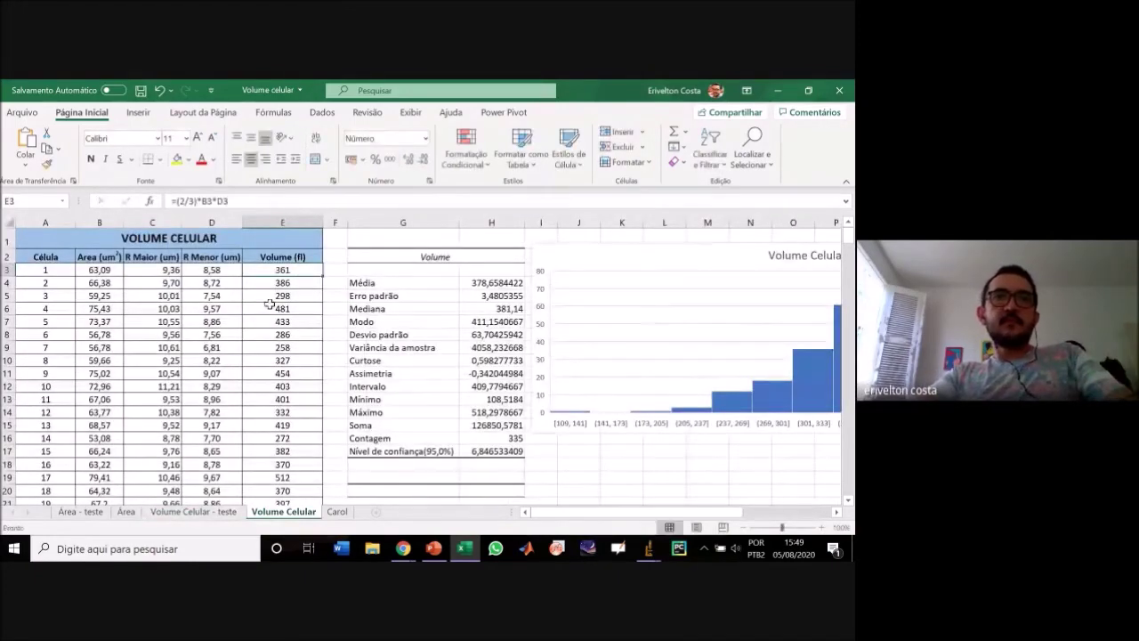
double_click(279, 270)
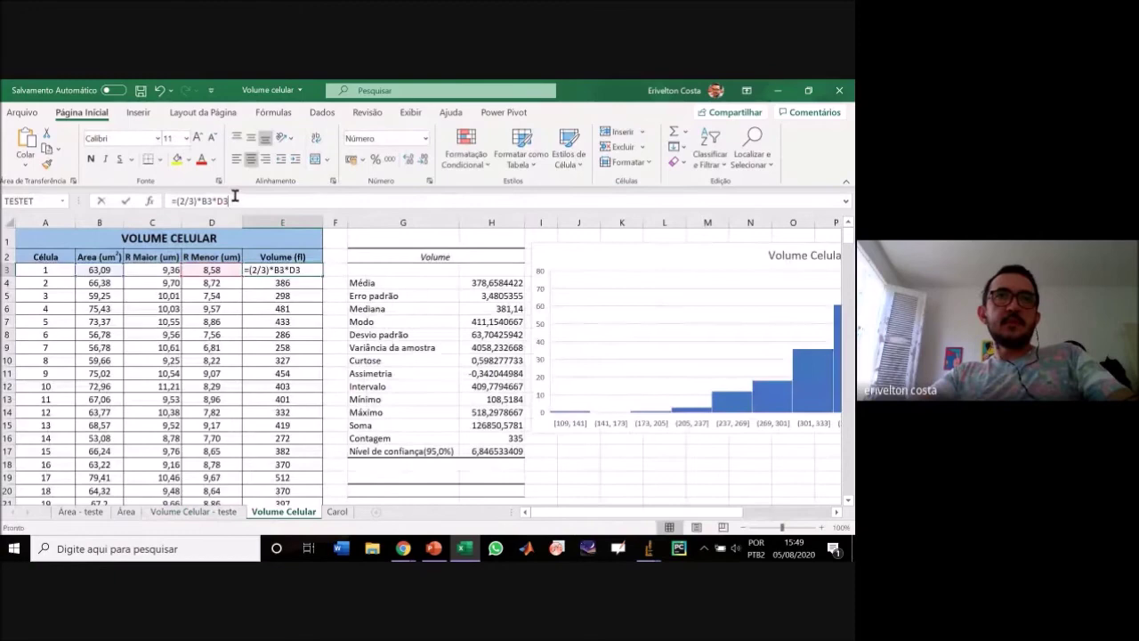
right_click(183, 201)
click(216, 228)
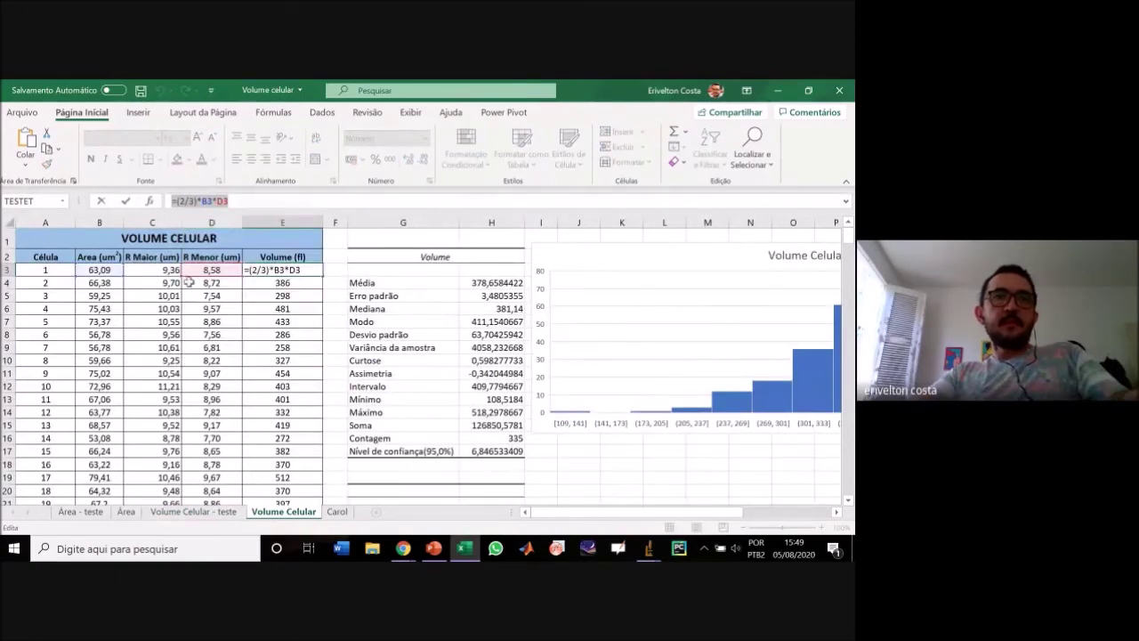
key(Escape)
text(=)
click(198, 511)
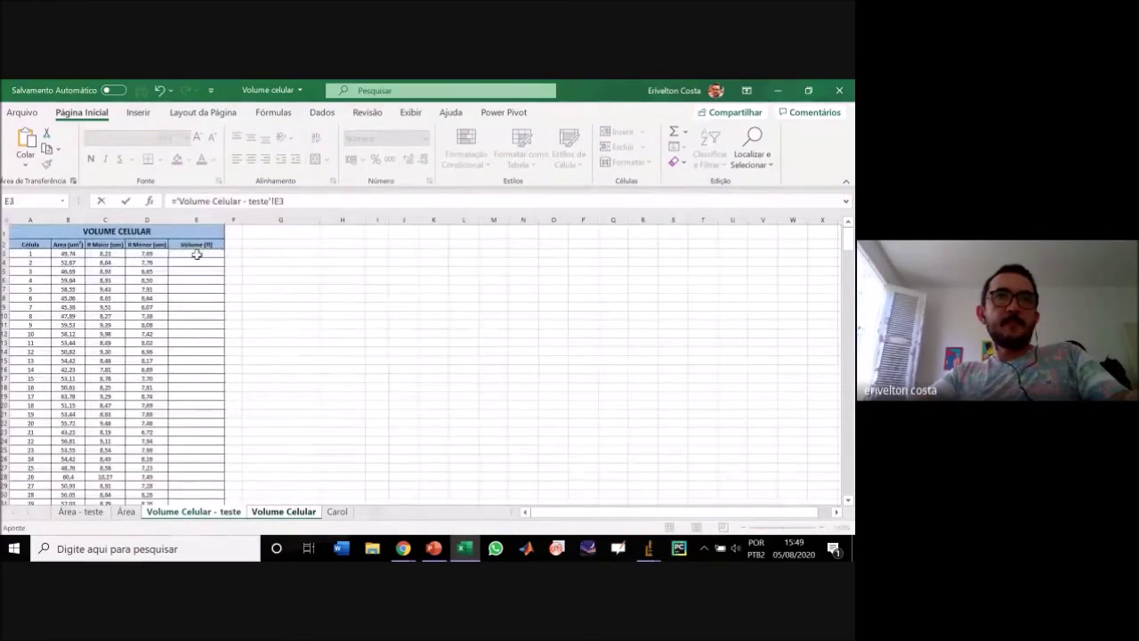
key(Escape)
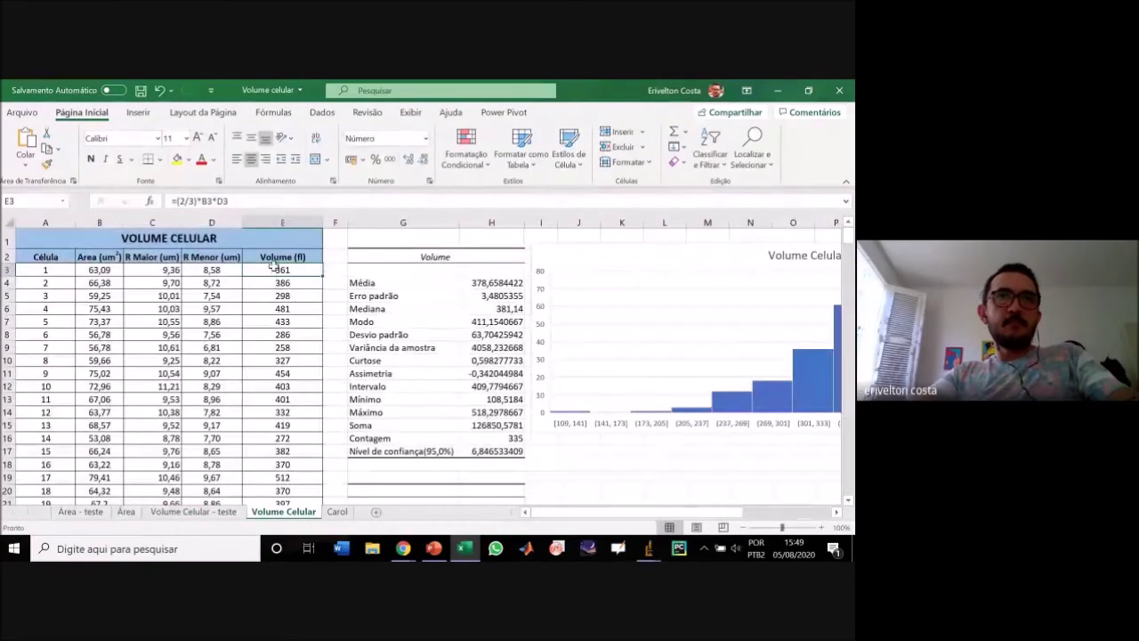
Review the reference volume formula in cell E3 of the Volume Celular sheet and return to the Volume Celular - teste sheet.
double_click(276, 267)
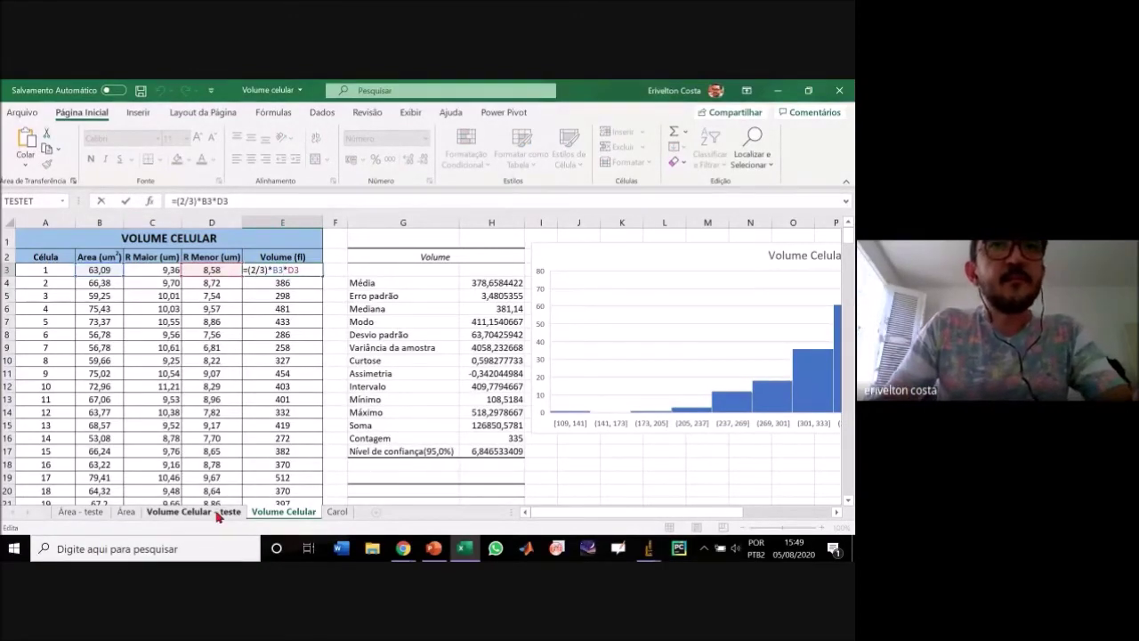
key(Escape)
click(218, 514)
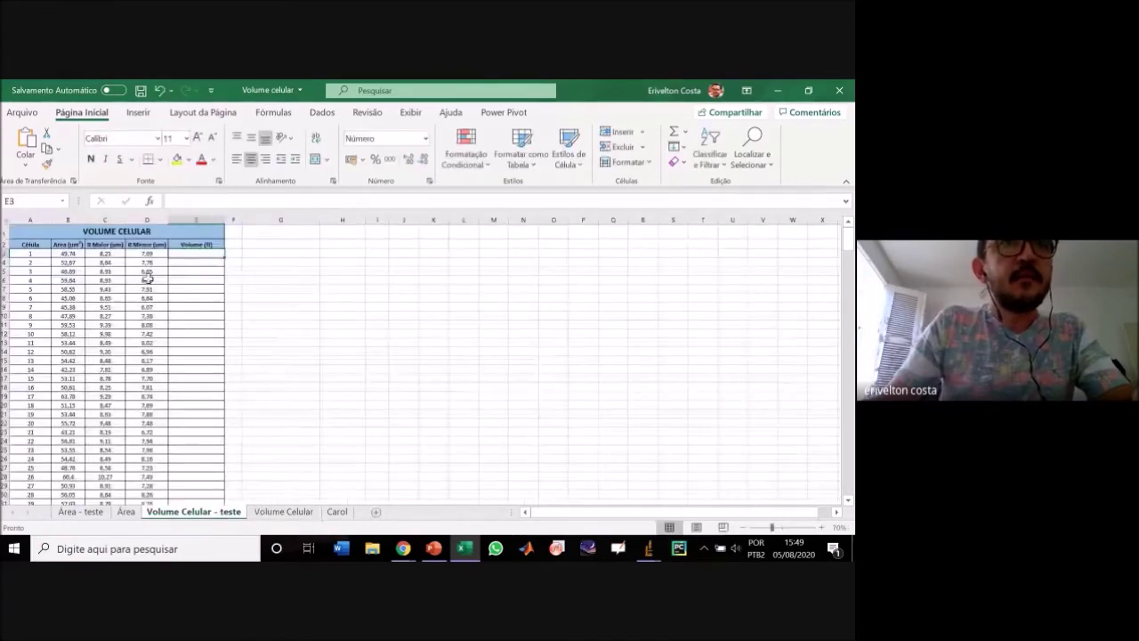
Enter the volume formula =2/3*B3*D3 in cell E3 of the Volume Celular - teste sheet.
text(=)
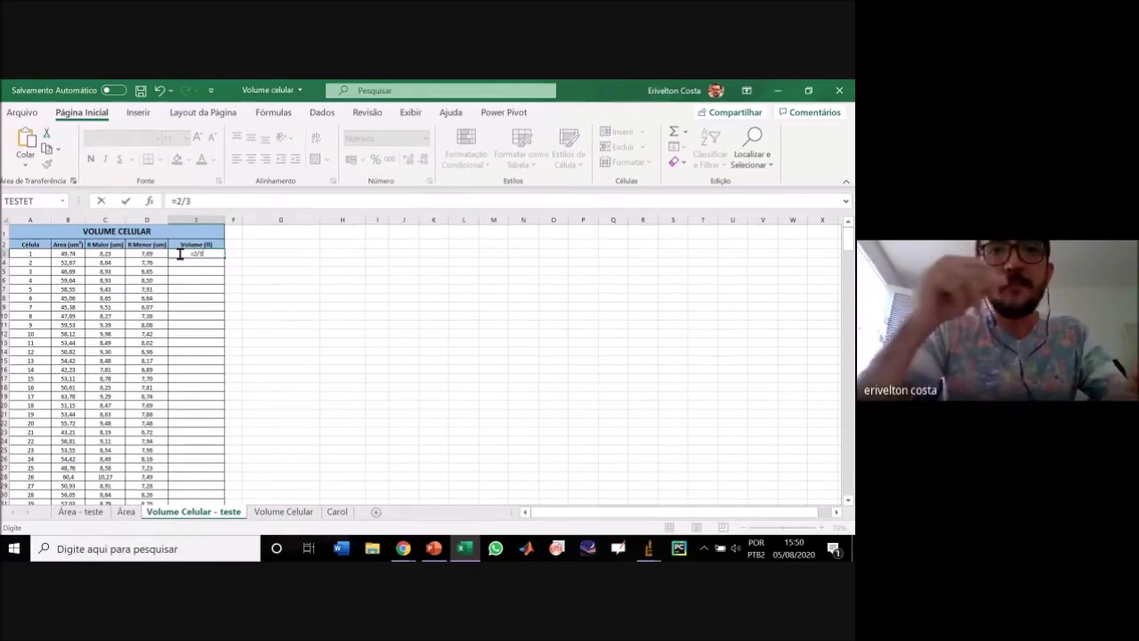
text(2/3*)
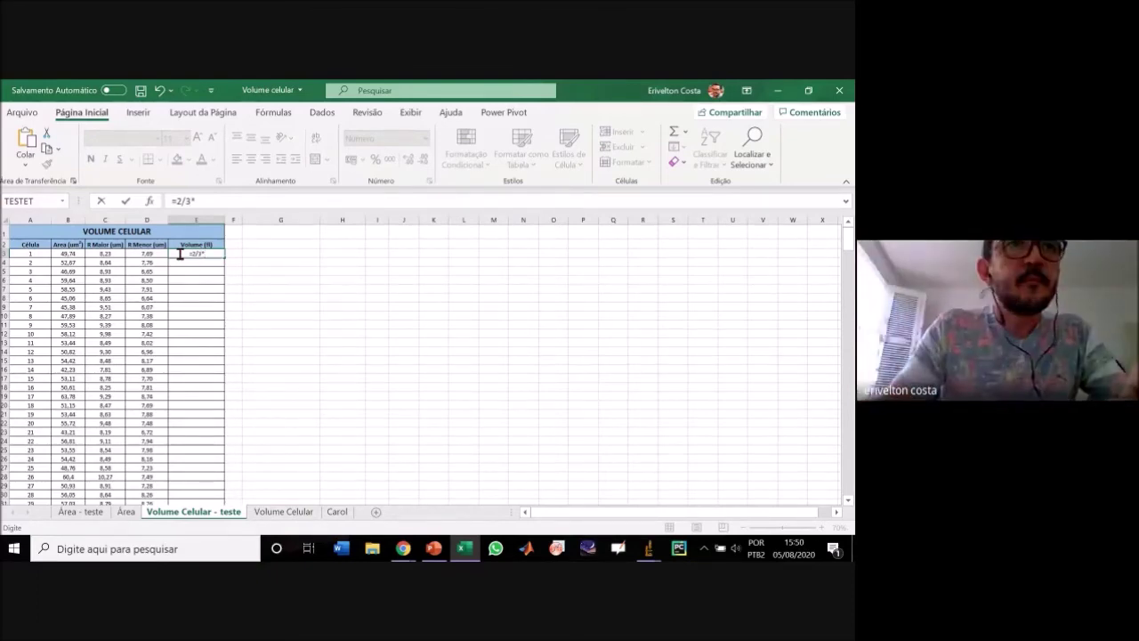
click(63, 250)
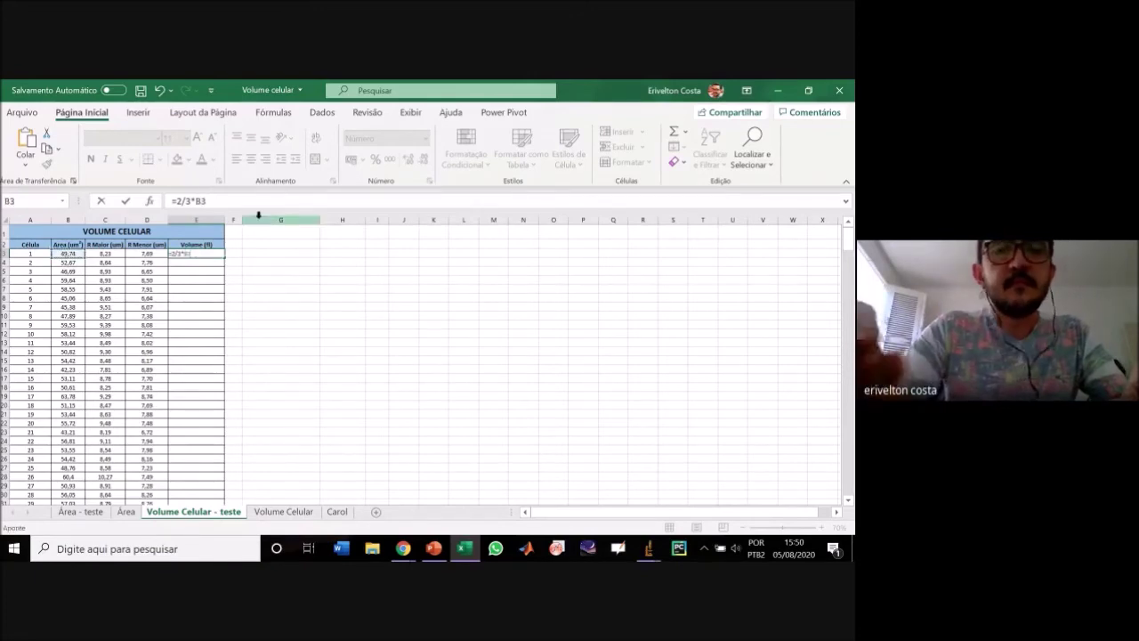
text(*)
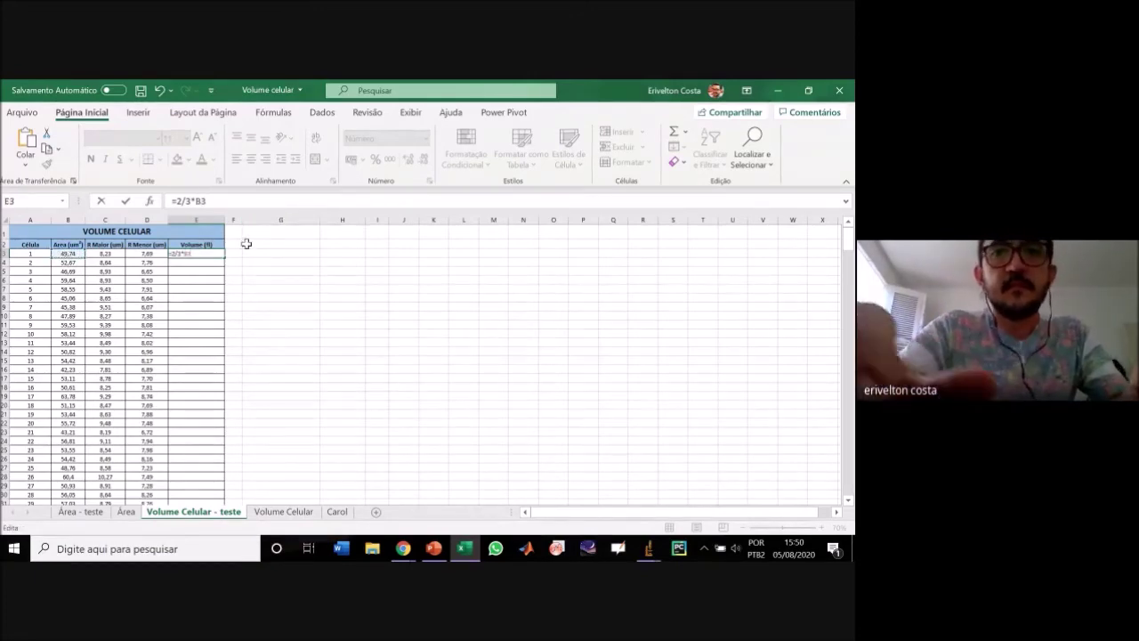
click(147, 253)
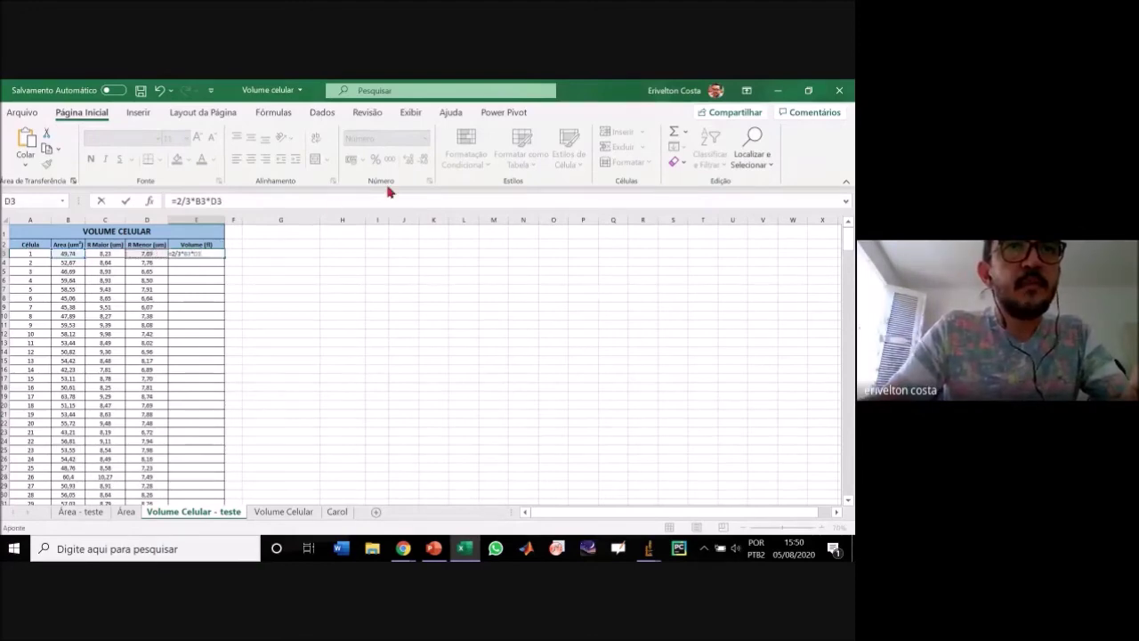
key(Return)
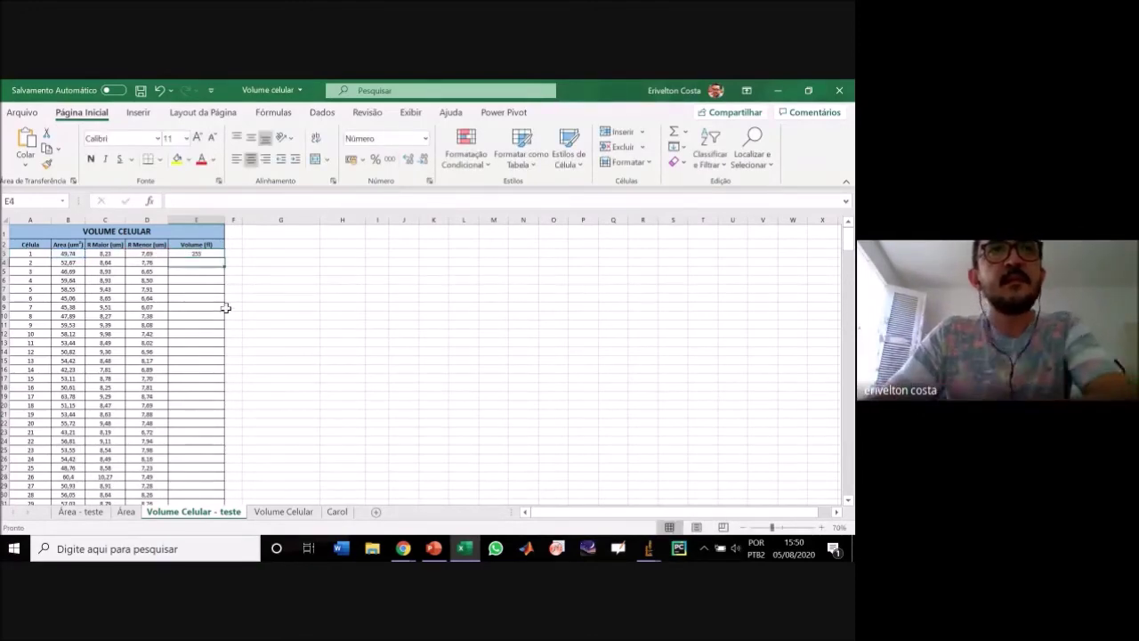
Fill the volume formula from E3 down to E347, the last measured cell, and return to the top of the sheet.
click(220, 252)
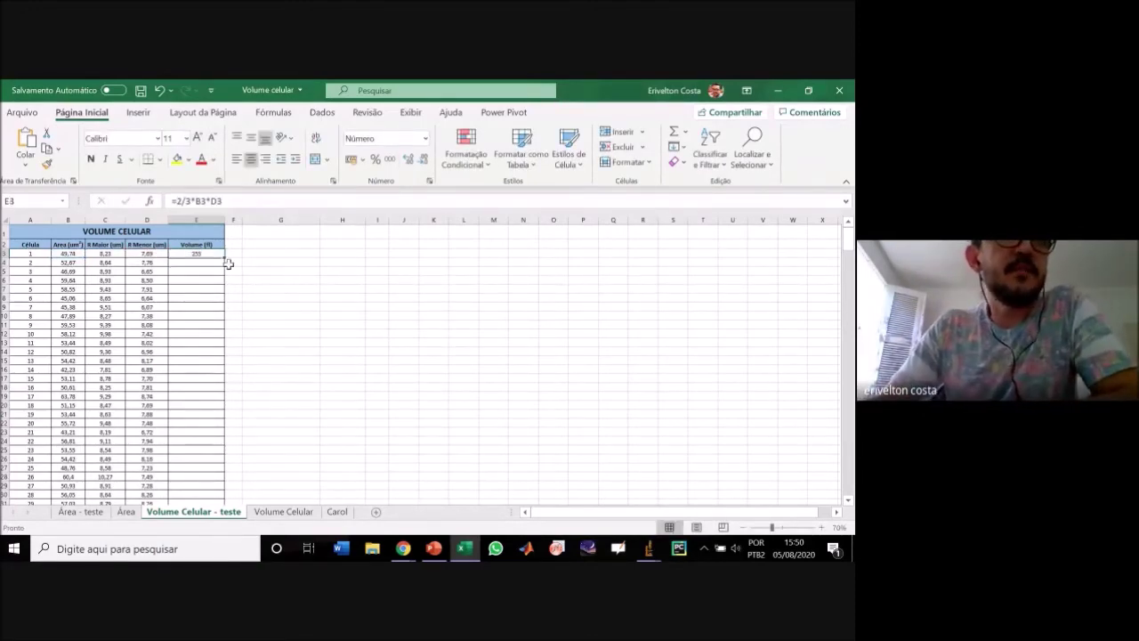
drag(225, 259, 212, 471)
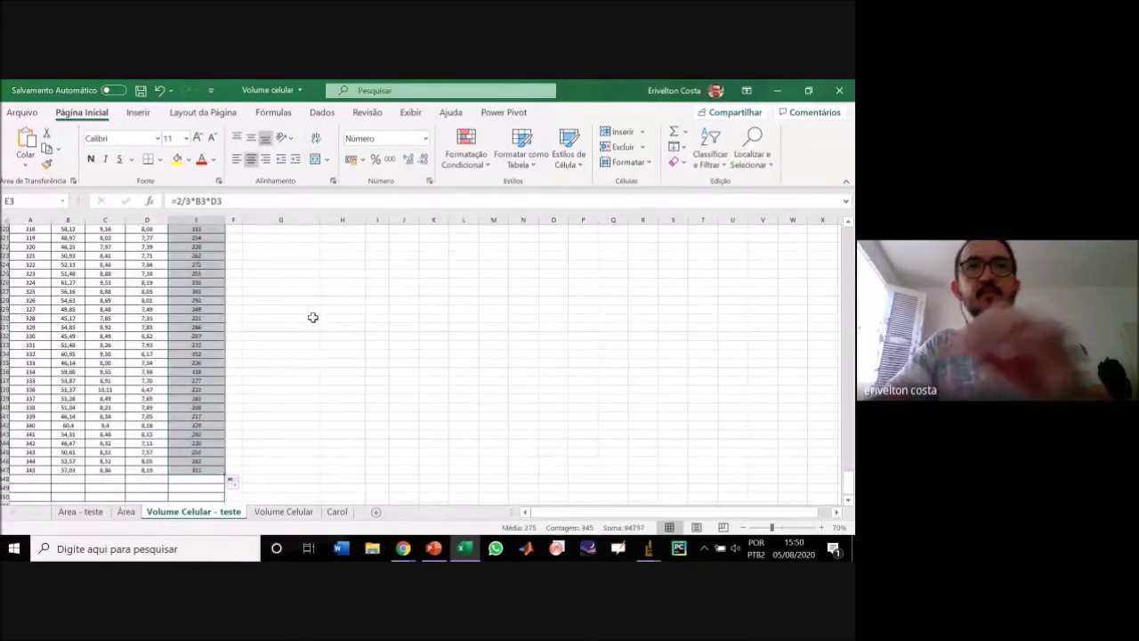
scroll(312, 318, up, 6)
scroll(313, 317, up, 20)
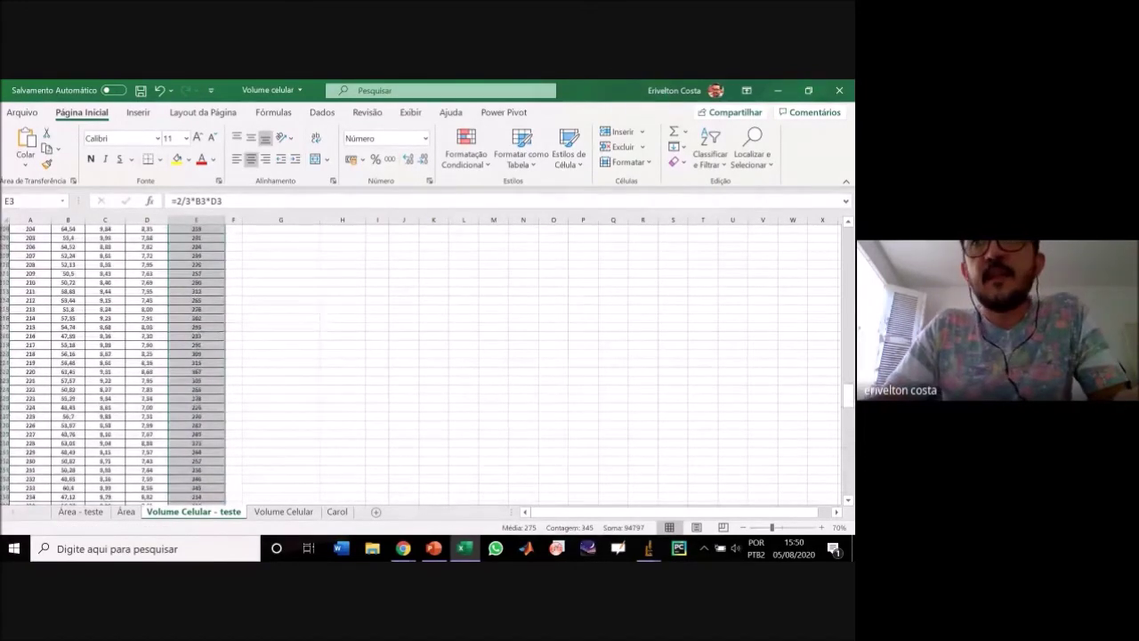
drag(849, 390, 849, 235)
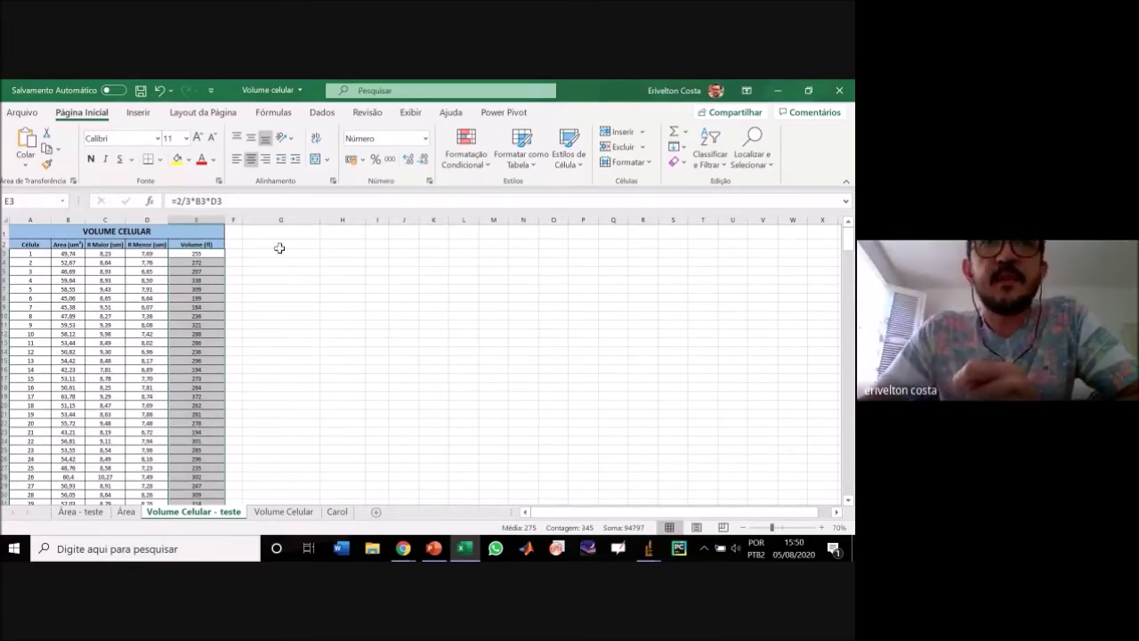
Start a Descriptive Statistics analysis and set its input range to the volume values $E$3:$E$347.
click(322, 112)
click(765, 132)
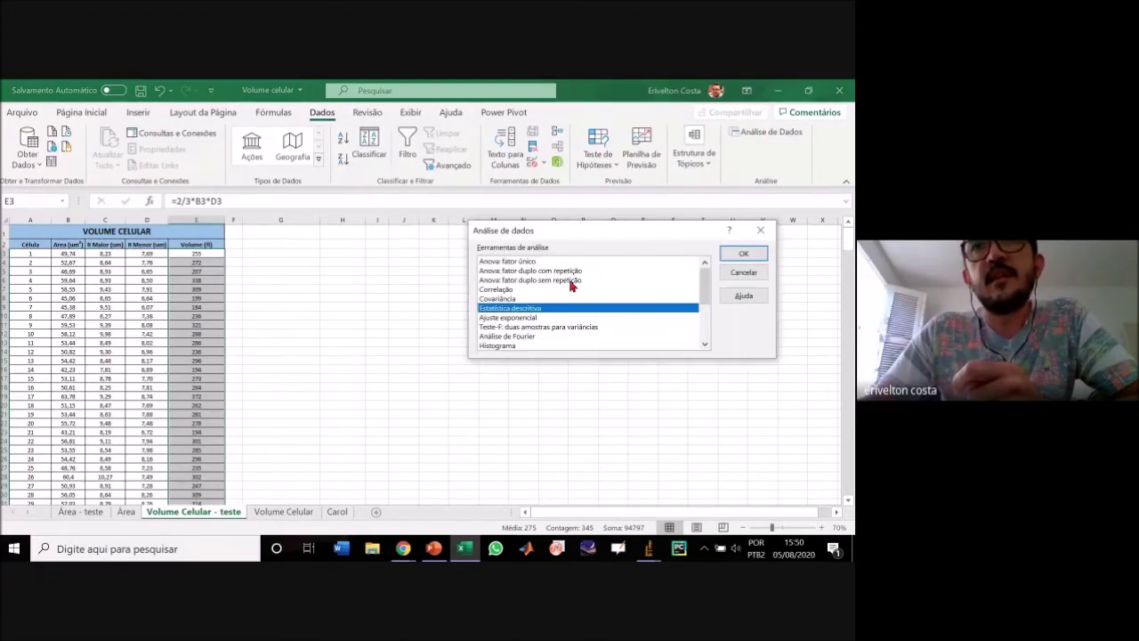
click(742, 253)
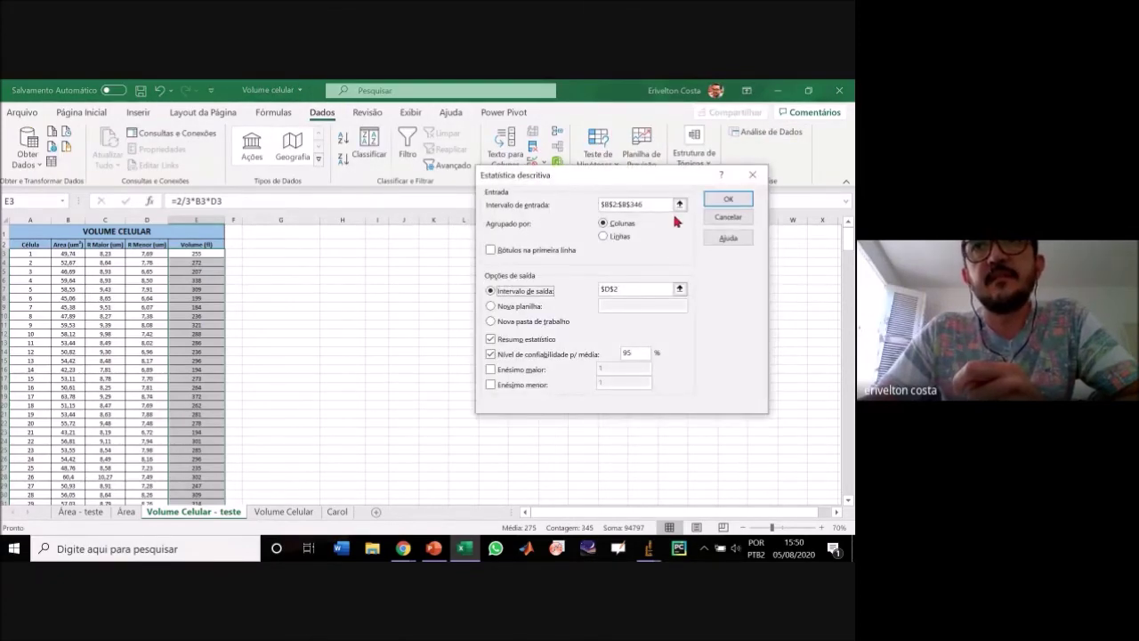
click(679, 204)
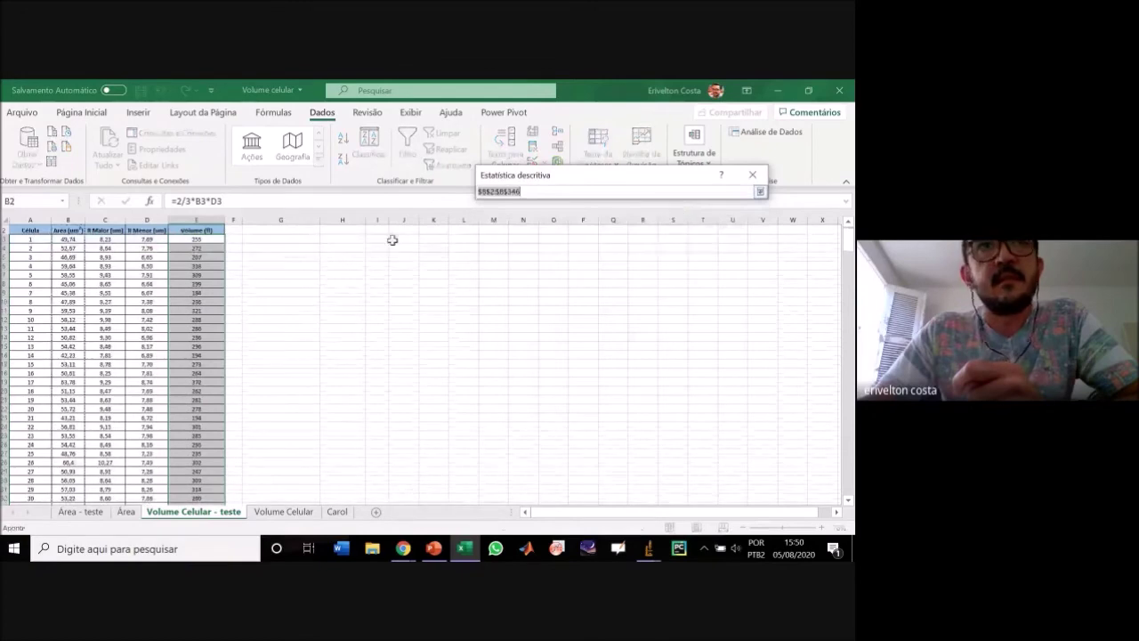
click(210, 239)
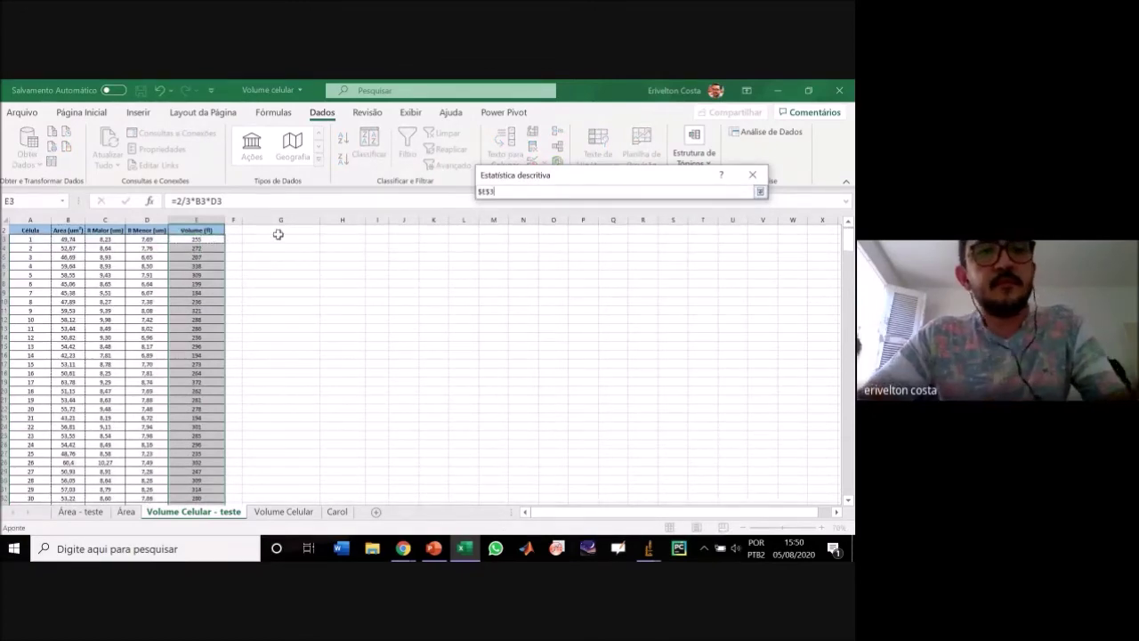
key(ctrl+shift+Down)
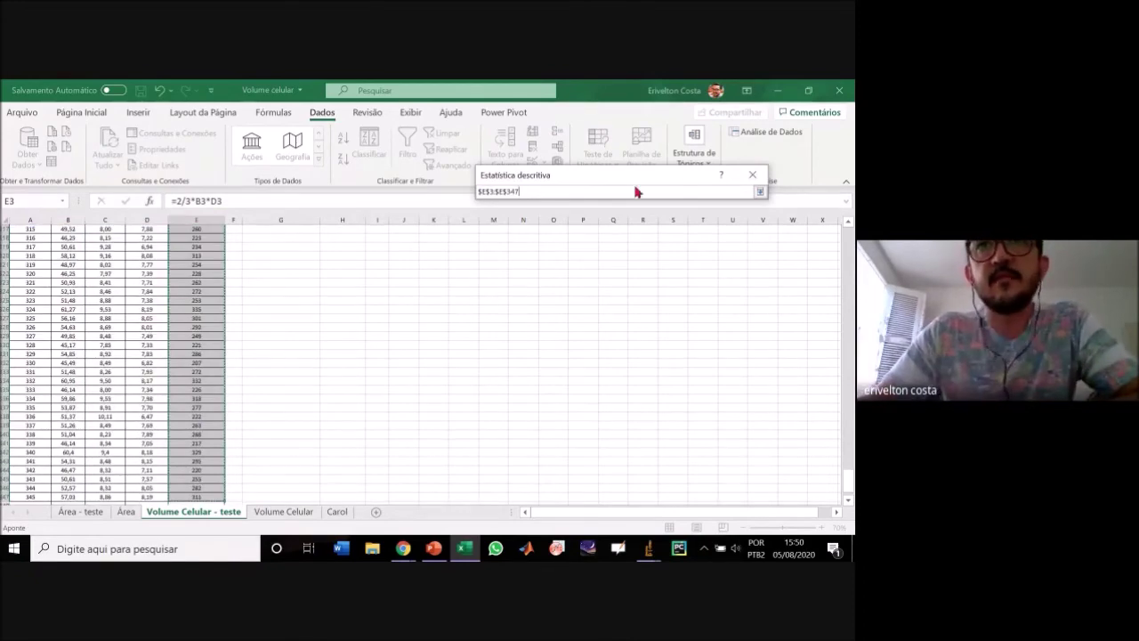
click(760, 191)
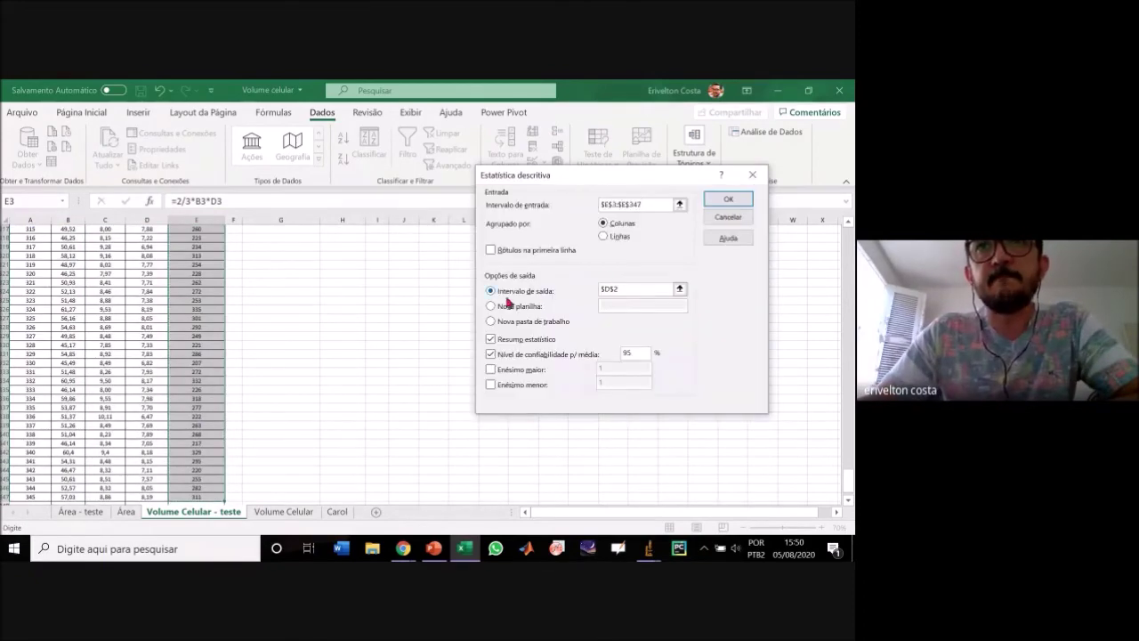
Set the statistics output range to cell G3 and run the analysis.
click(639, 288)
drag(648, 287, 588, 291)
click(293, 237)
click(728, 199)
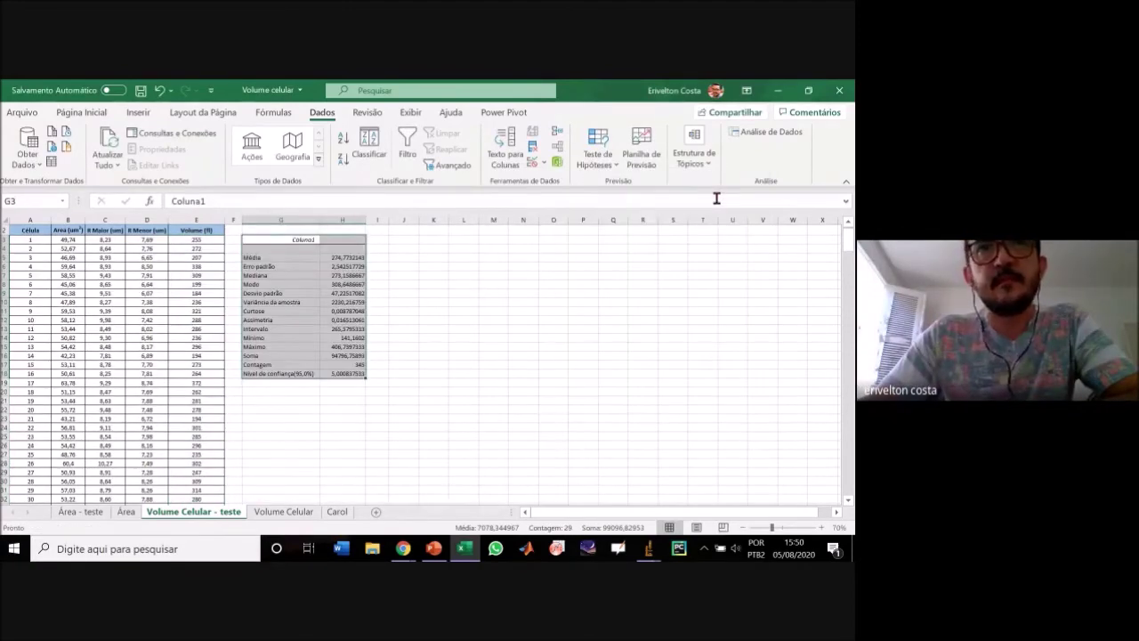
Replace the statistics table heading in G3 with Volume Celular.
double_click(300, 240)
drag(320, 235, 273, 233)
text(Volume)
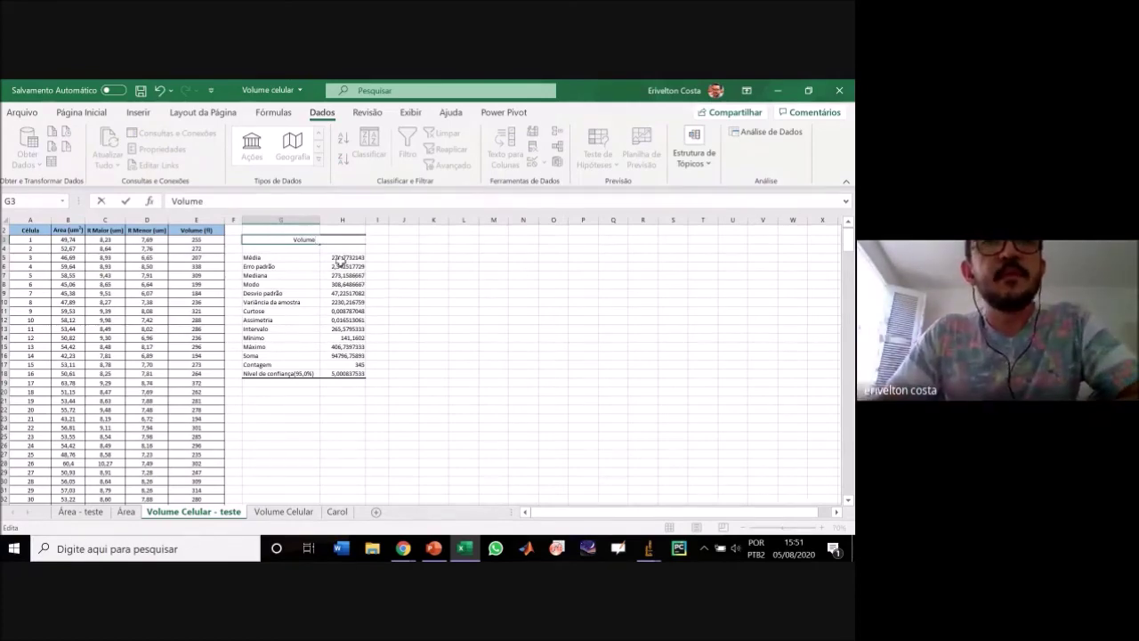
text( Celular)
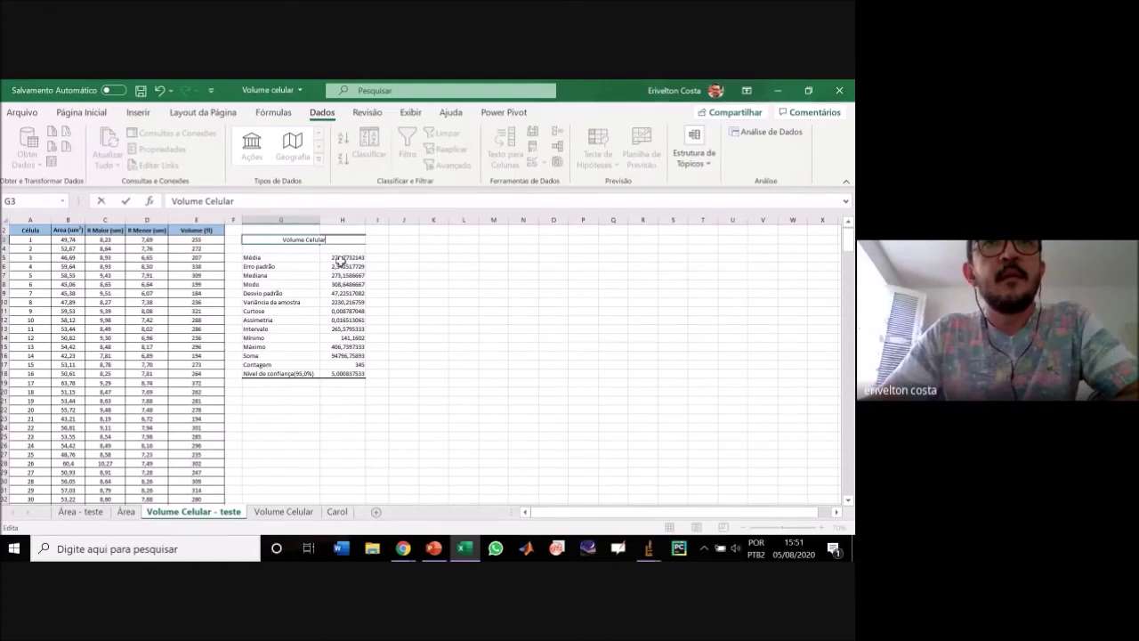
click(341, 260)
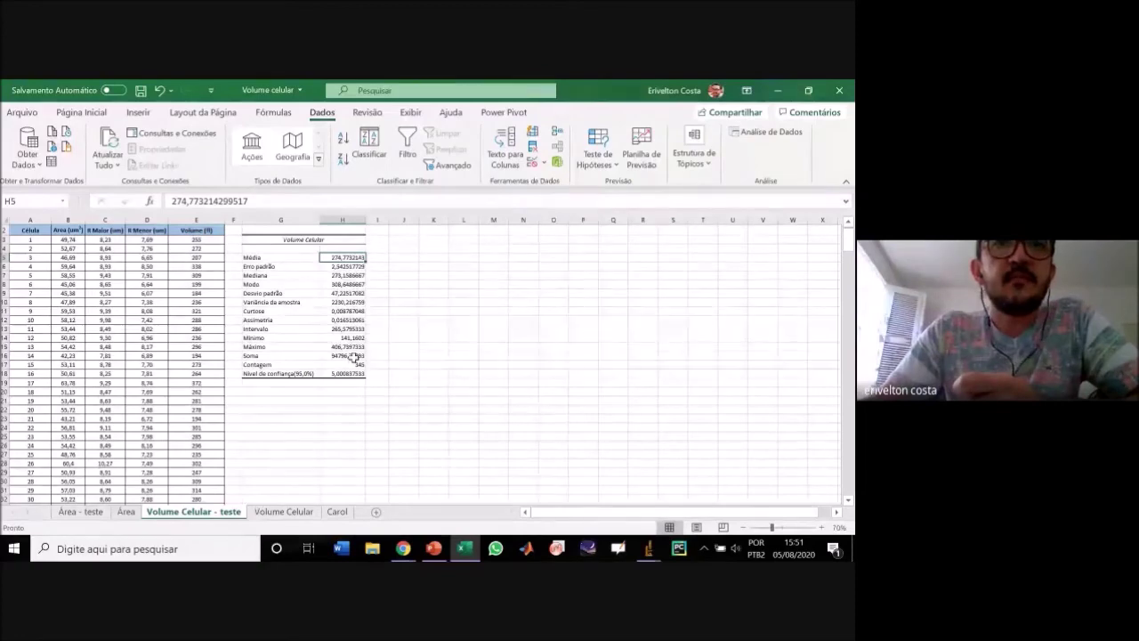
Insert a histogram of the volume values in E3:E347 and place it beside the statistics table.
click(354, 364)
click(196, 239)
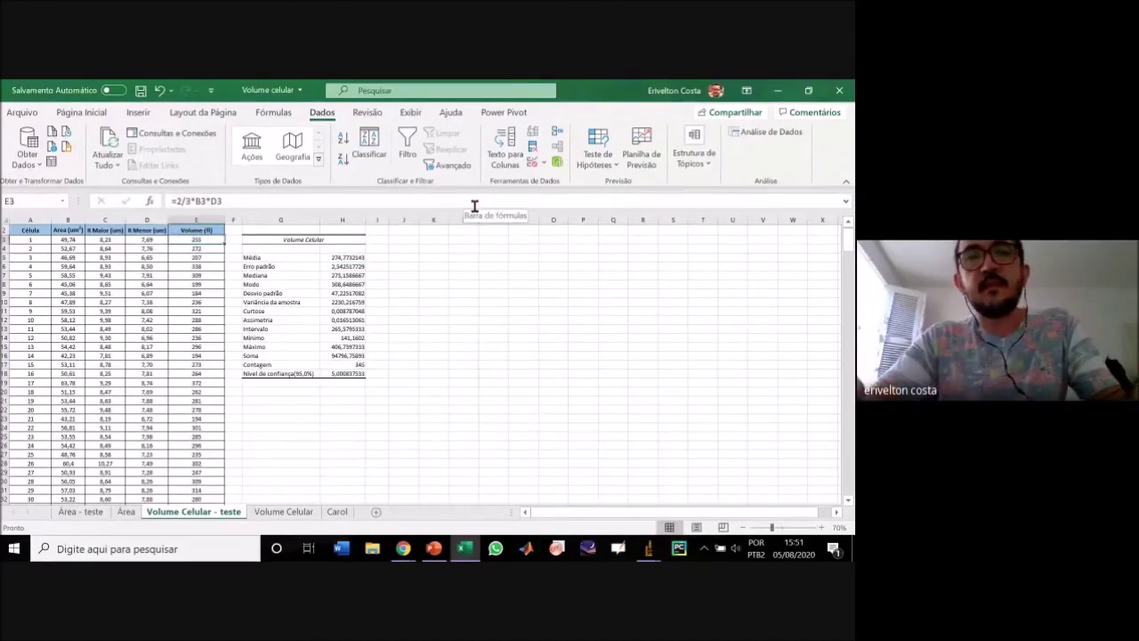
key(ctrl+shift+Down)
drag(848, 481, 848, 234)
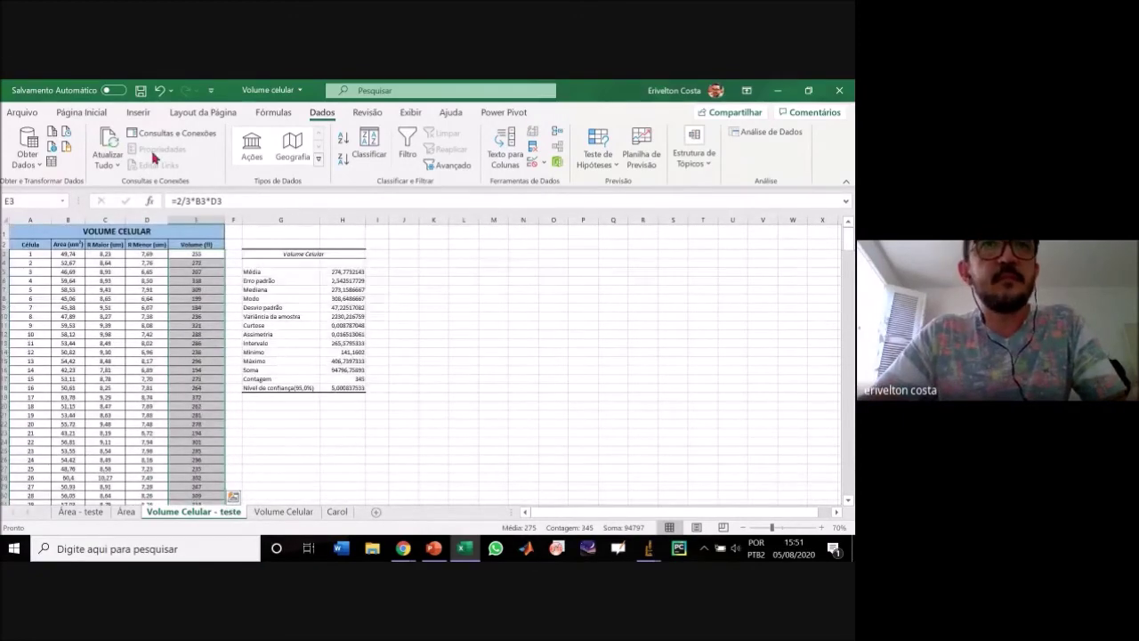
click(140, 113)
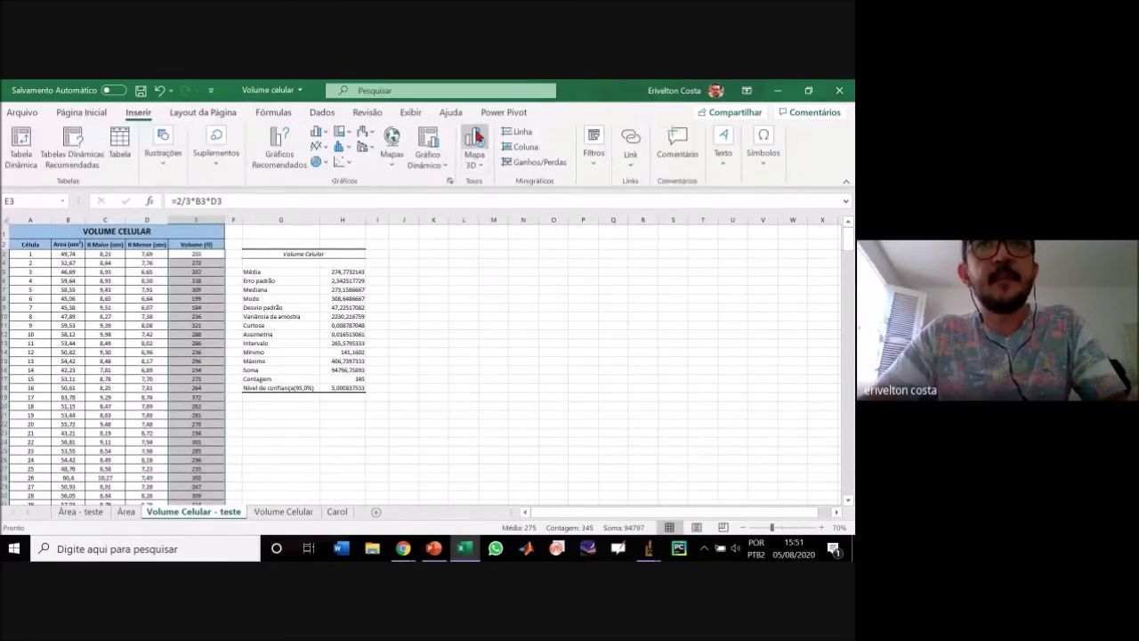
click(343, 147)
click(352, 204)
drag(496, 300, 579, 247)
Replace the histogram's title with Volume Celular.
double_click(541, 251)
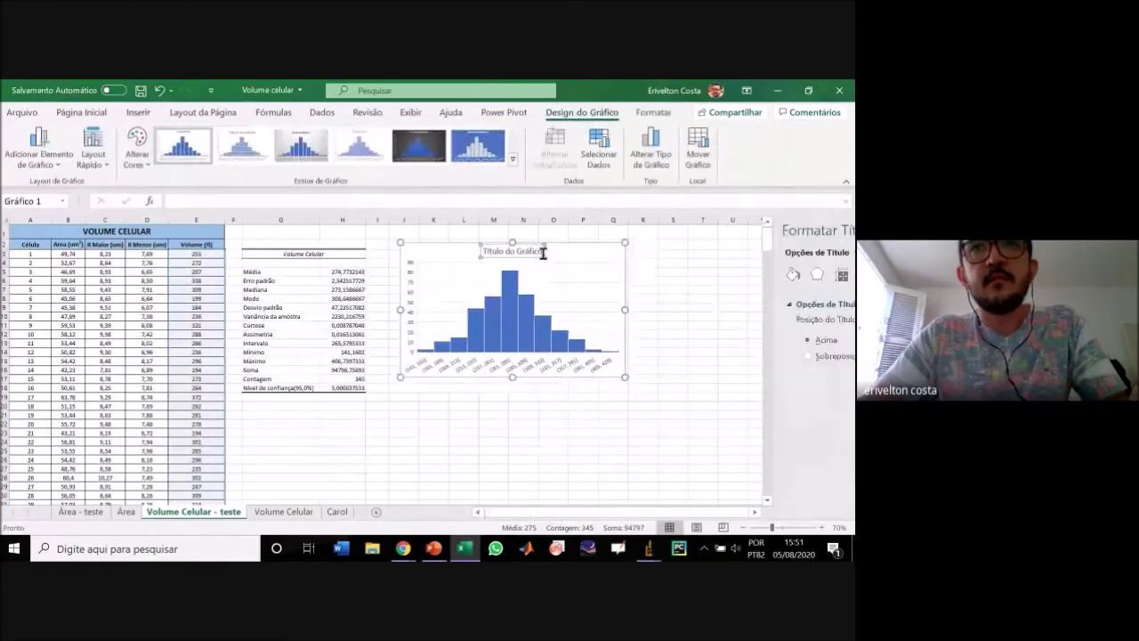
drag(540, 250, 479, 251)
text(Vol)
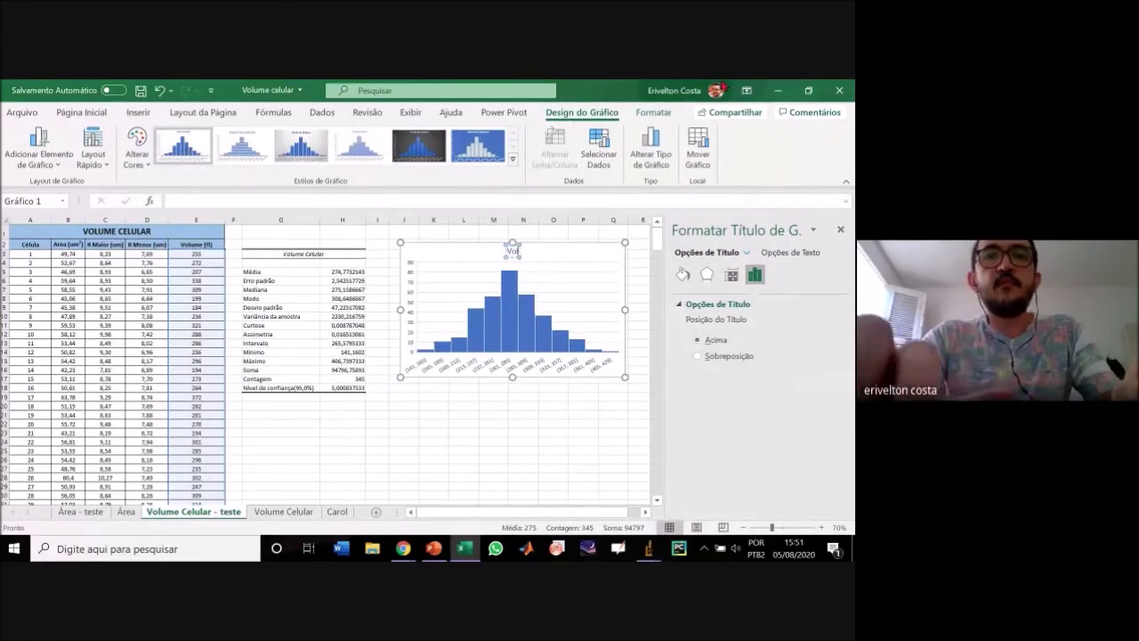
text(ume Celular)
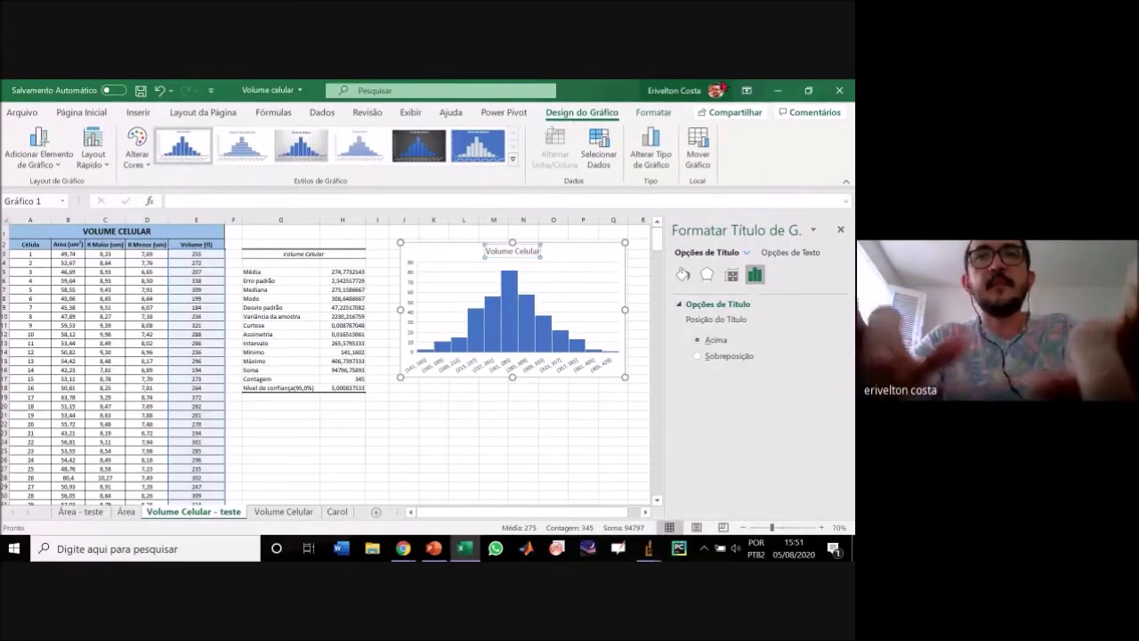
click(568, 406)
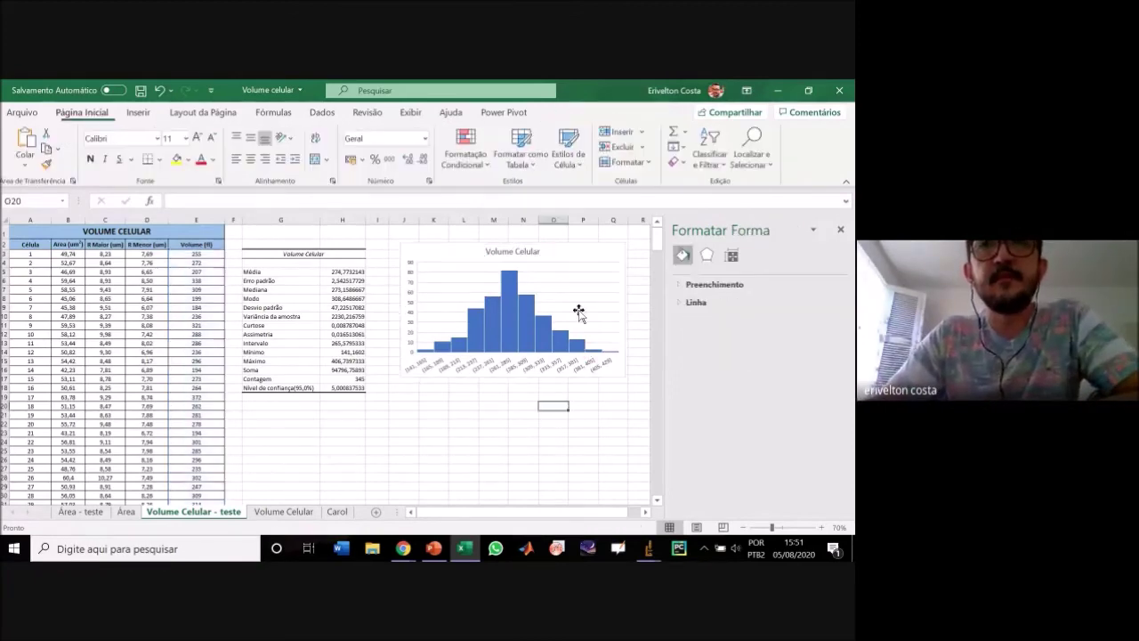
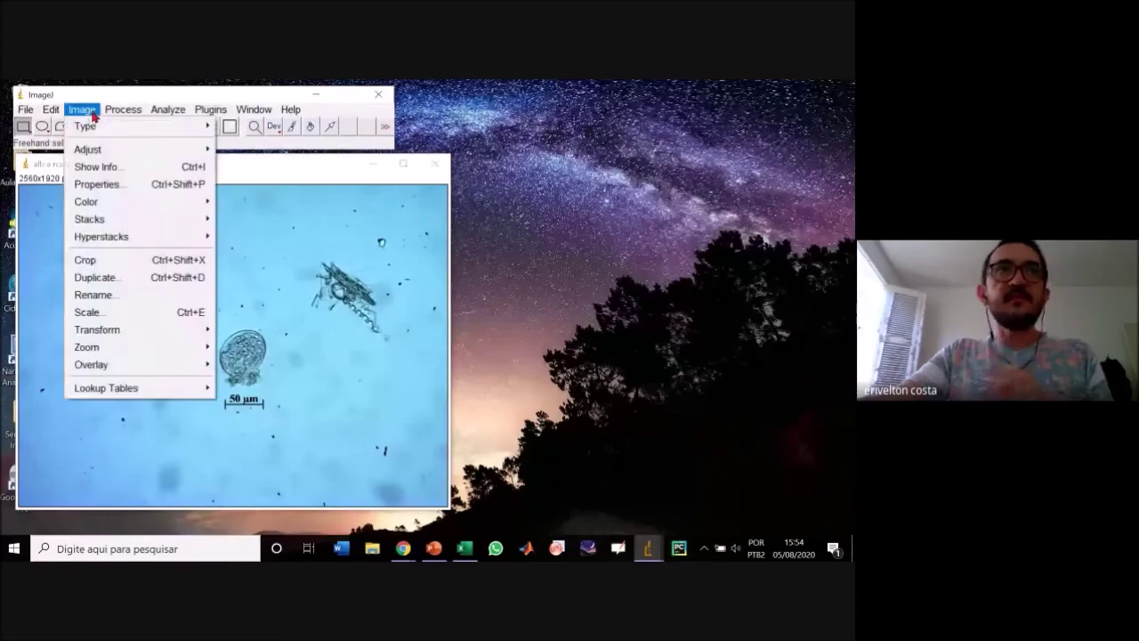
Convert the ImageJ micrograph to 8-bit and trace its 50 µm scale bar from end to end with a straight line.
mouse_move(107, 126)
click(253, 132)
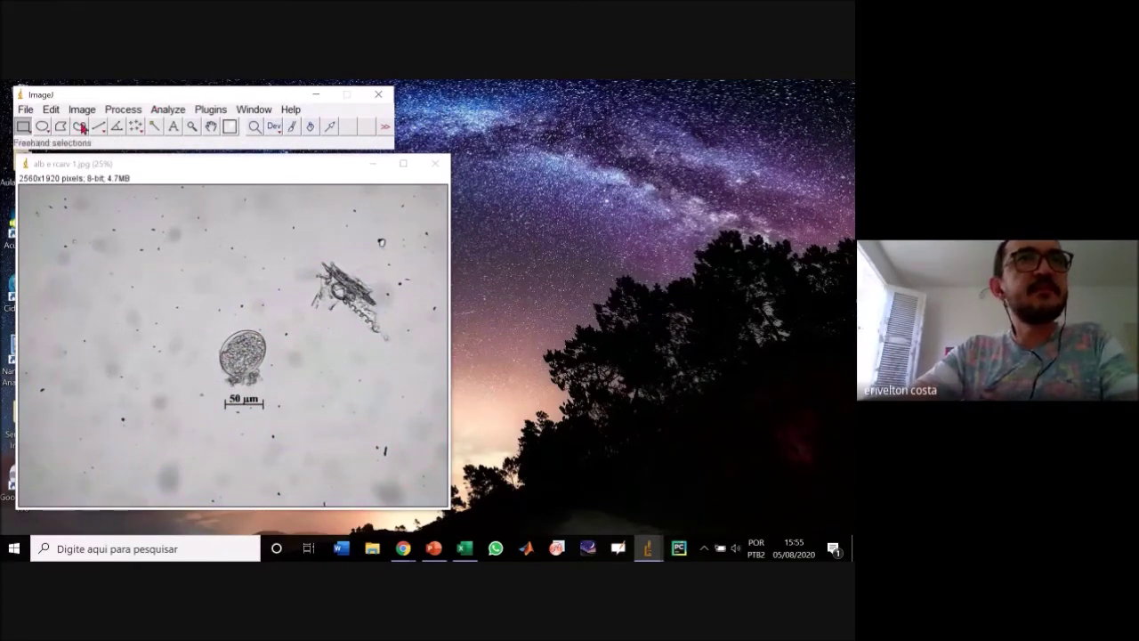
click(191, 125)
click(233, 383)
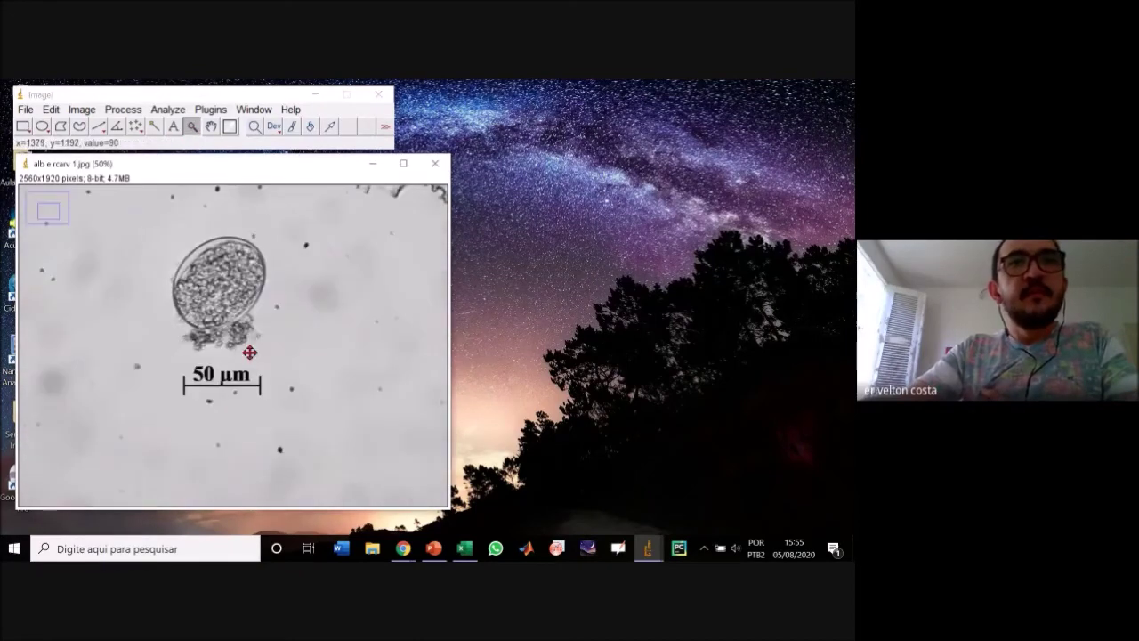
click(238, 315)
click(222, 110)
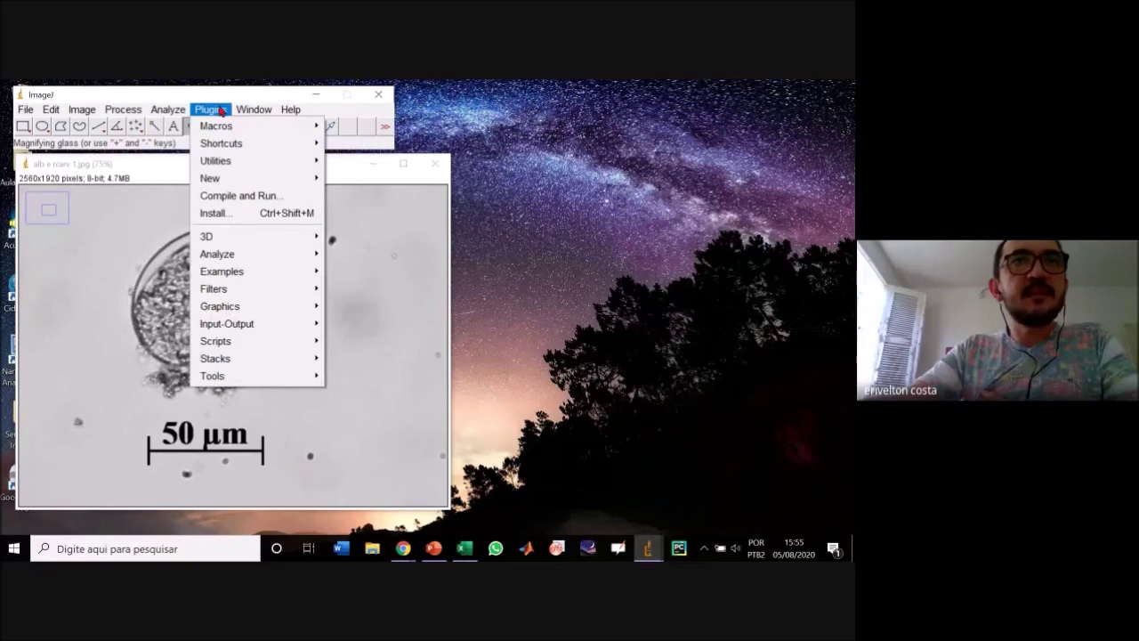
mouse_move(162, 114)
click(98, 126)
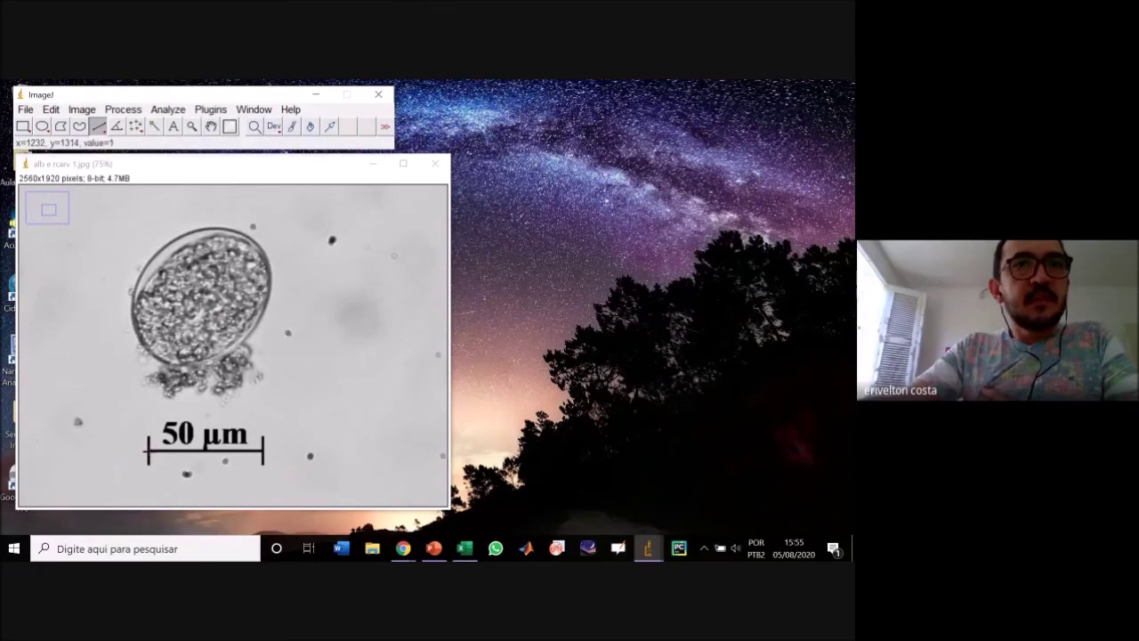
drag(146, 450, 263, 449)
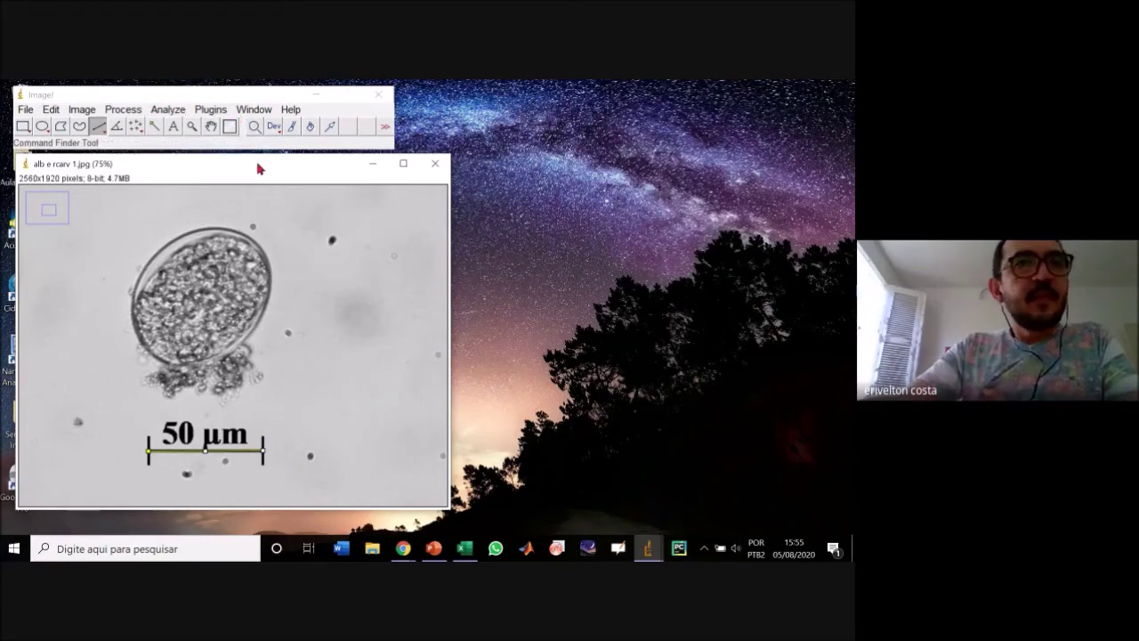
Set the image scale from the traced line with a known distance of 50 and um as the unit of length.
click(169, 109)
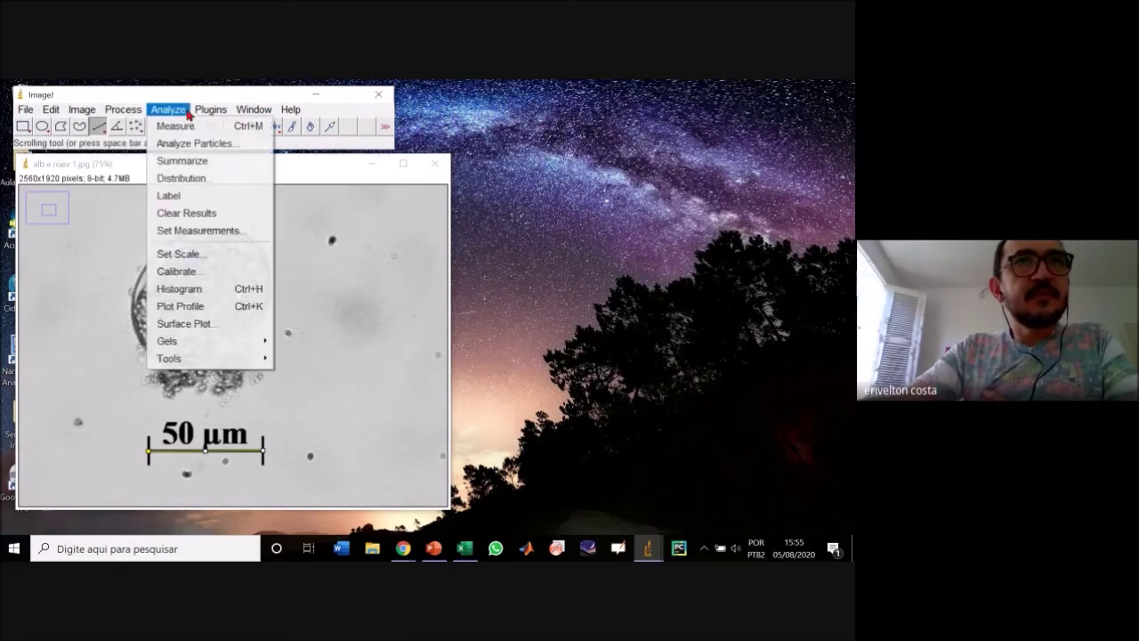
click(194, 255)
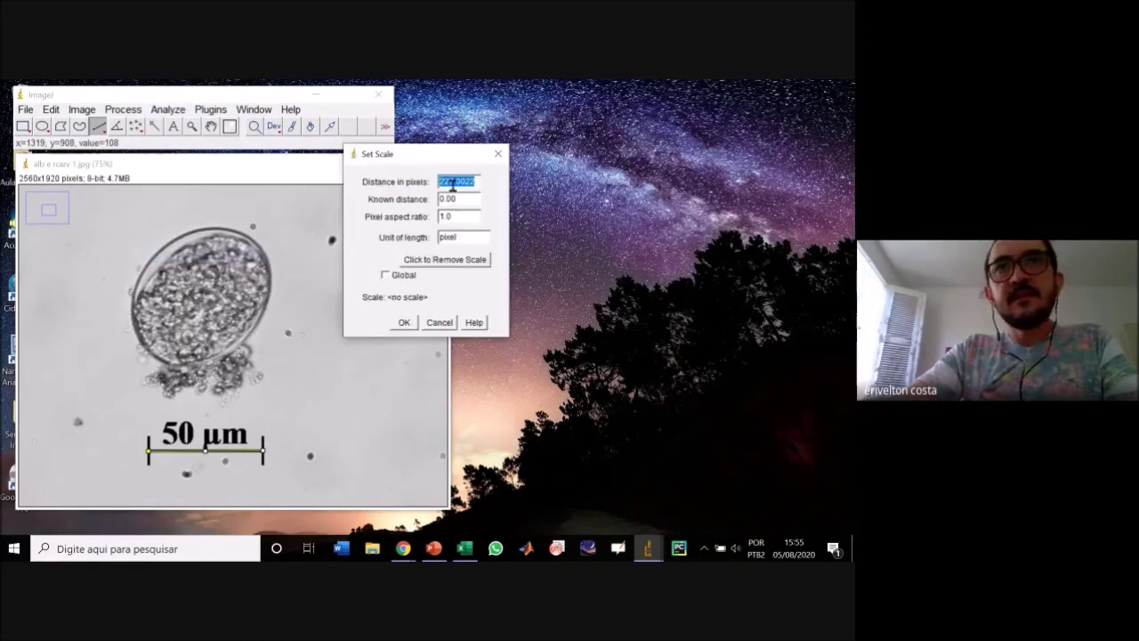
click(456, 197)
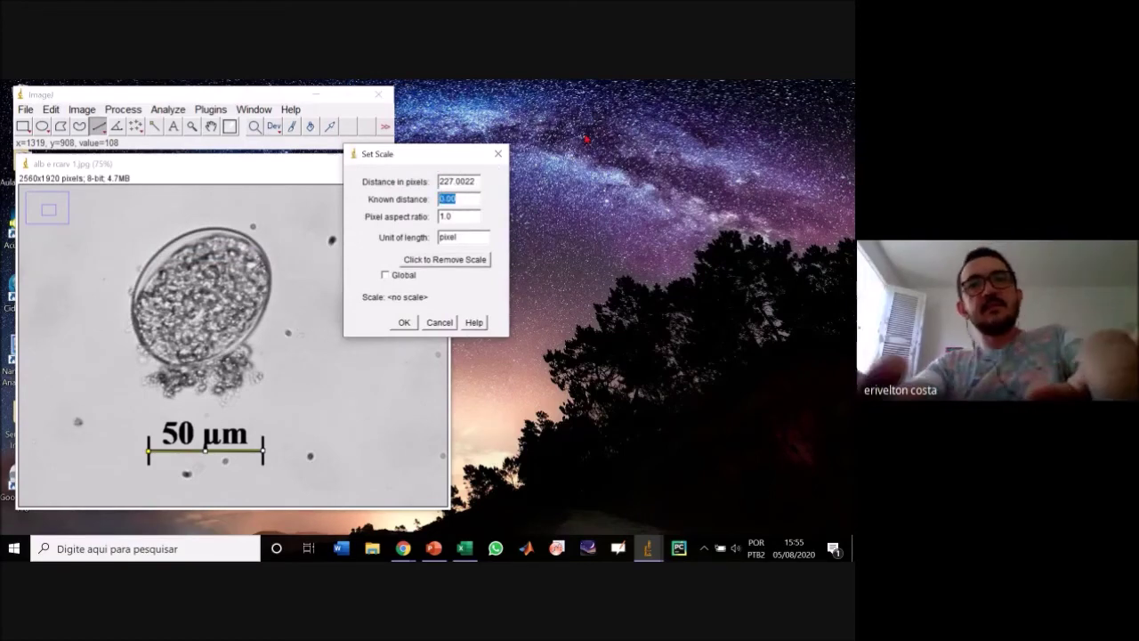
text(50)
drag(469, 238, 436, 236)
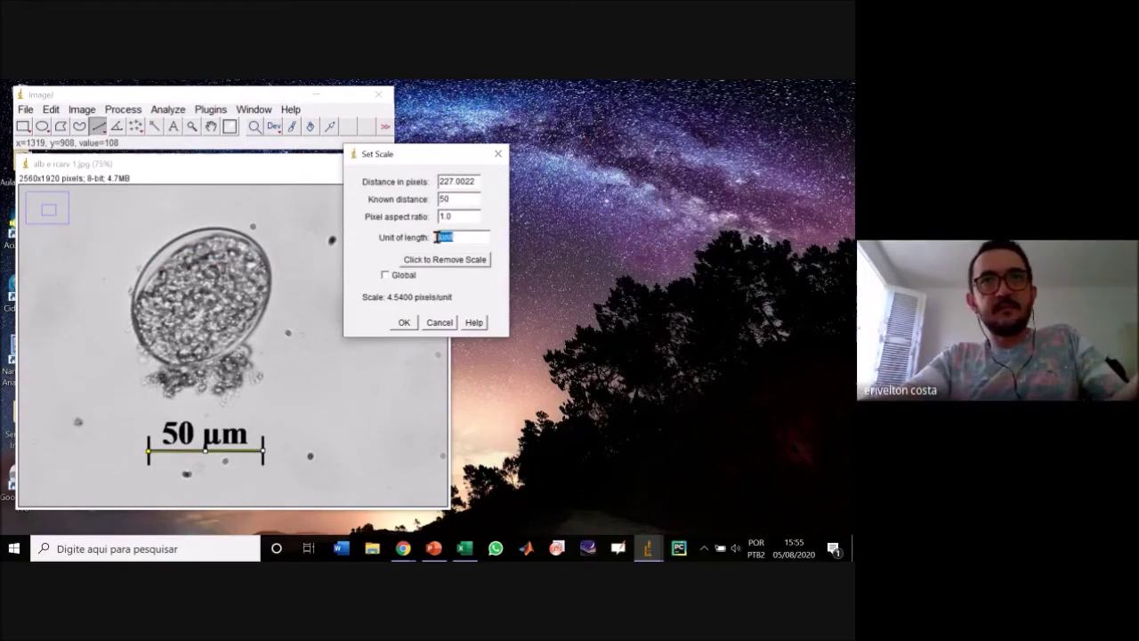
text(um)
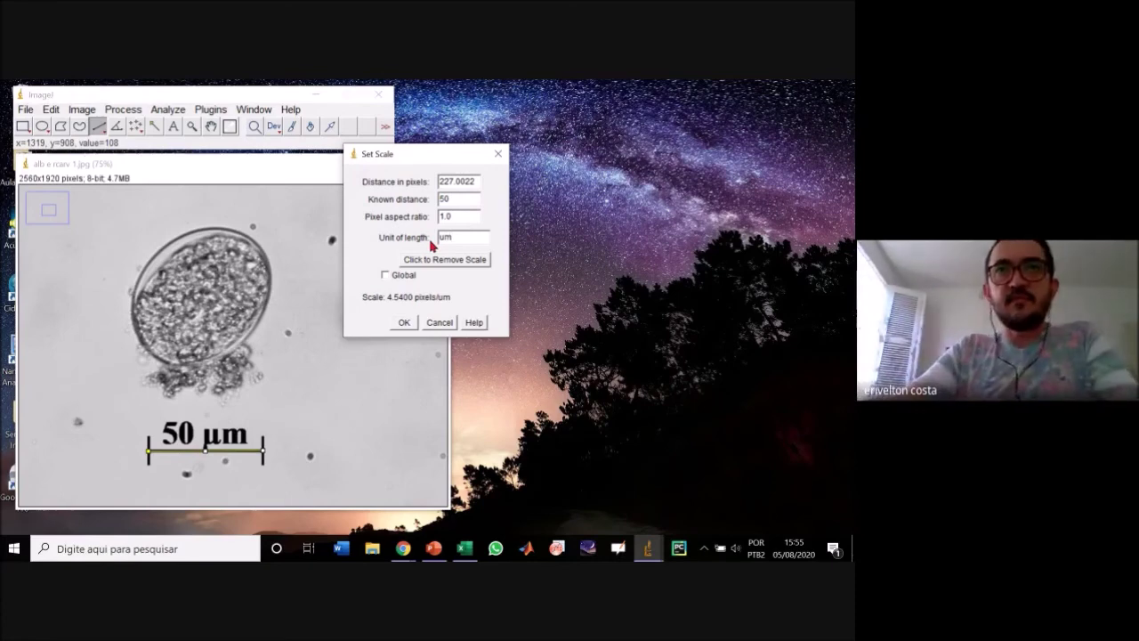
click(403, 322)
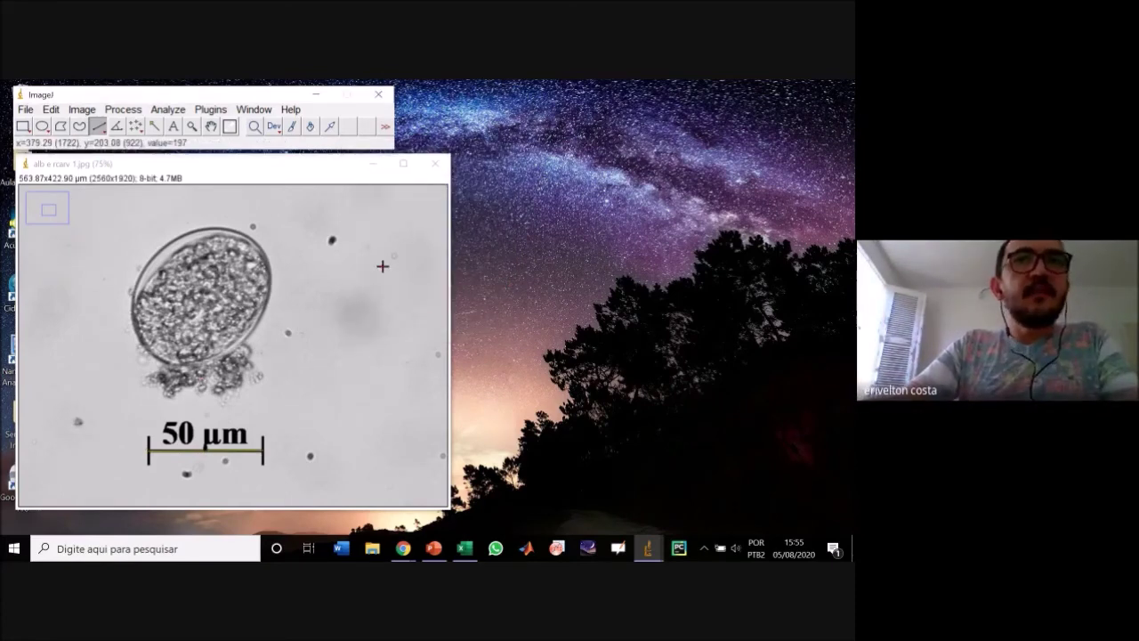
Draw a rectangular selection of about 111 × 98 µm around the oval structure, leaving out the scale bar.
click(192, 125)
right_click(305, 298)
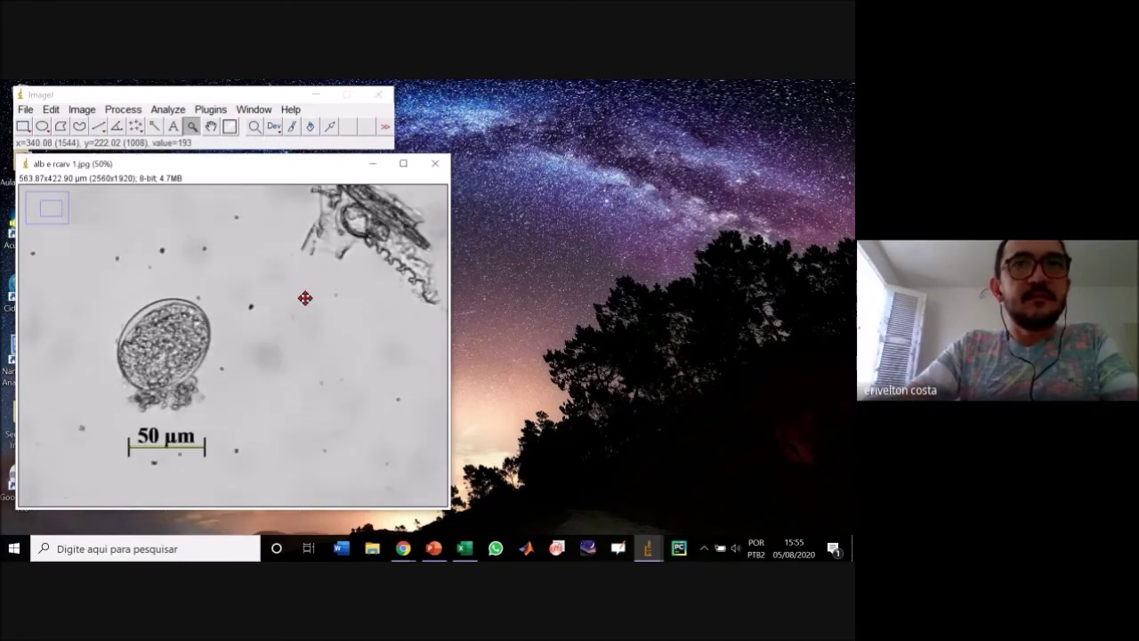
right_click(305, 298)
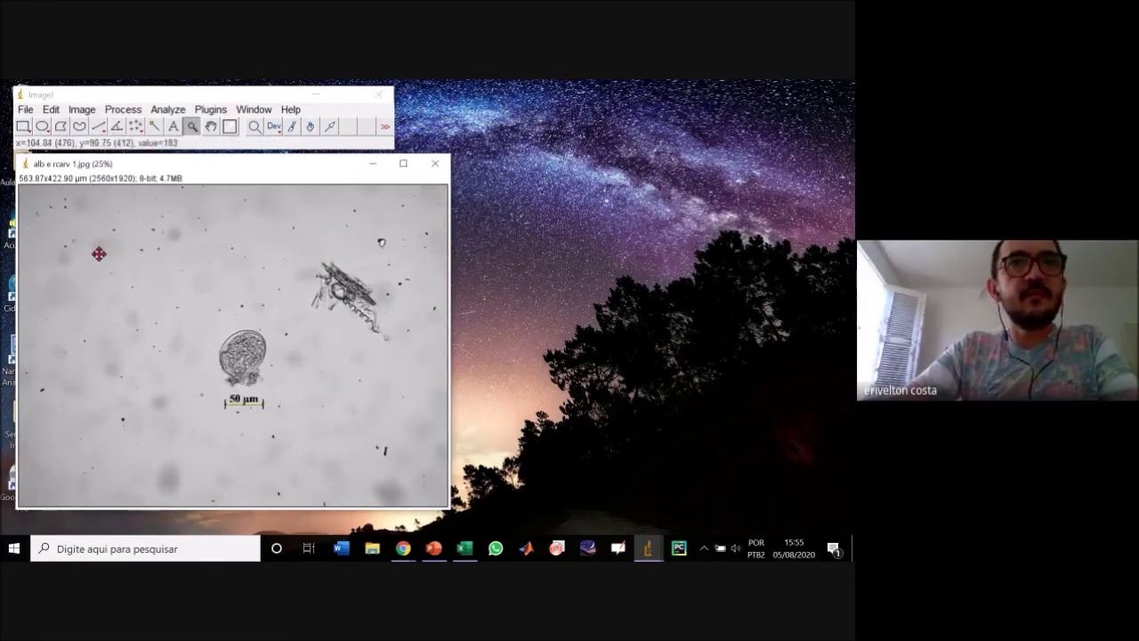
click(23, 125)
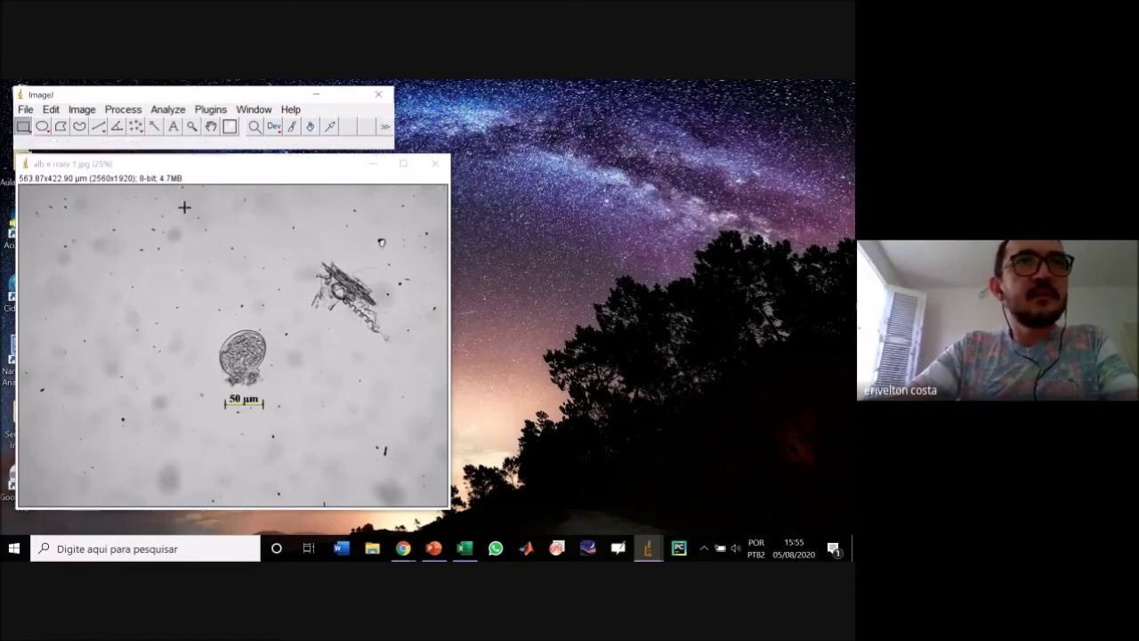
drag(193, 318, 294, 423)
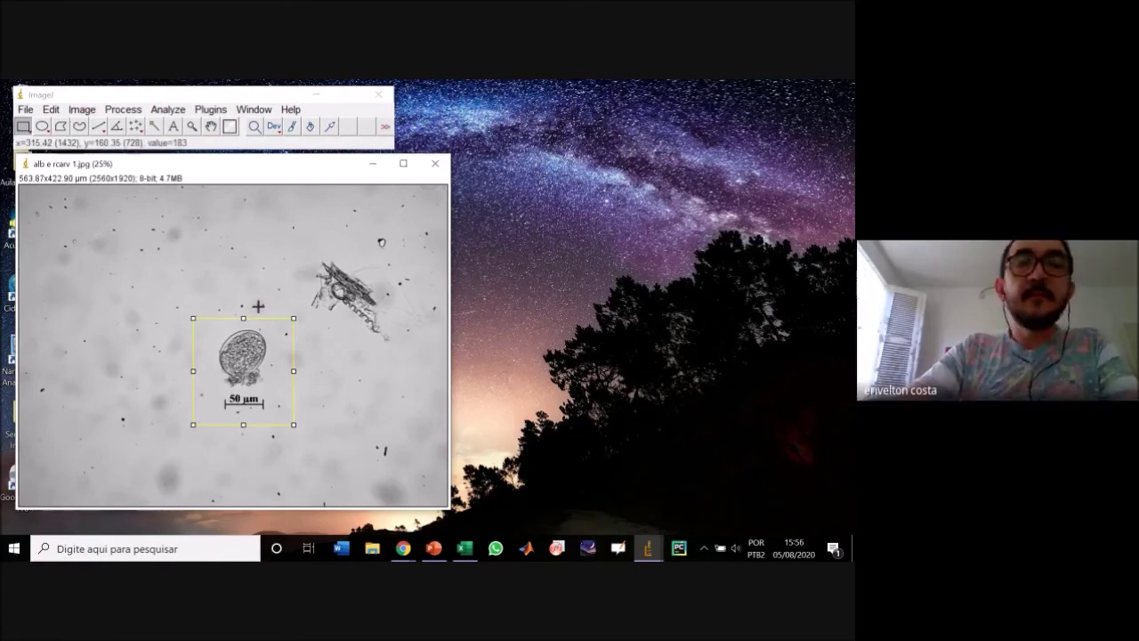
click(264, 293)
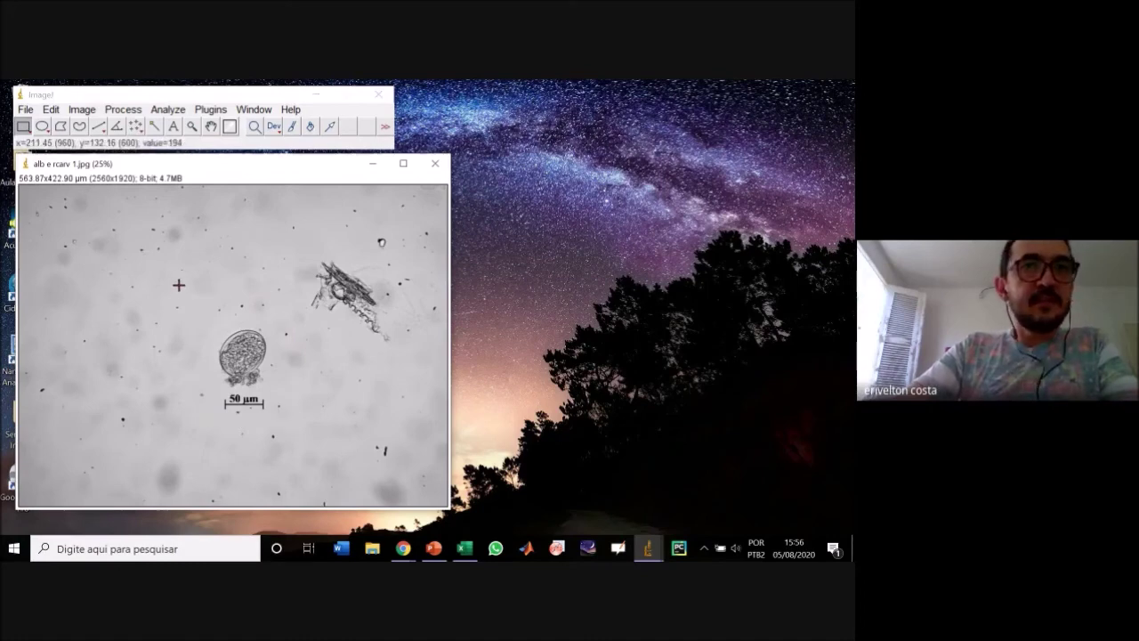
drag(203, 305, 286, 389)
drag(246, 307, 246, 318)
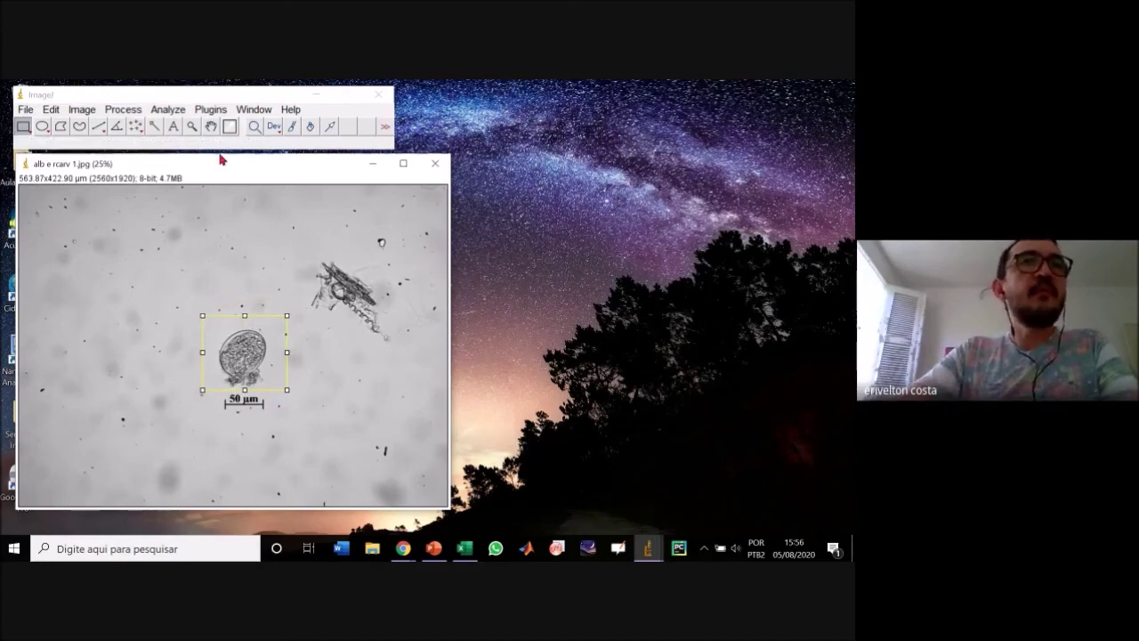
Duplicate the selected area as a new image with the suggested title and place it beside the original.
click(83, 109)
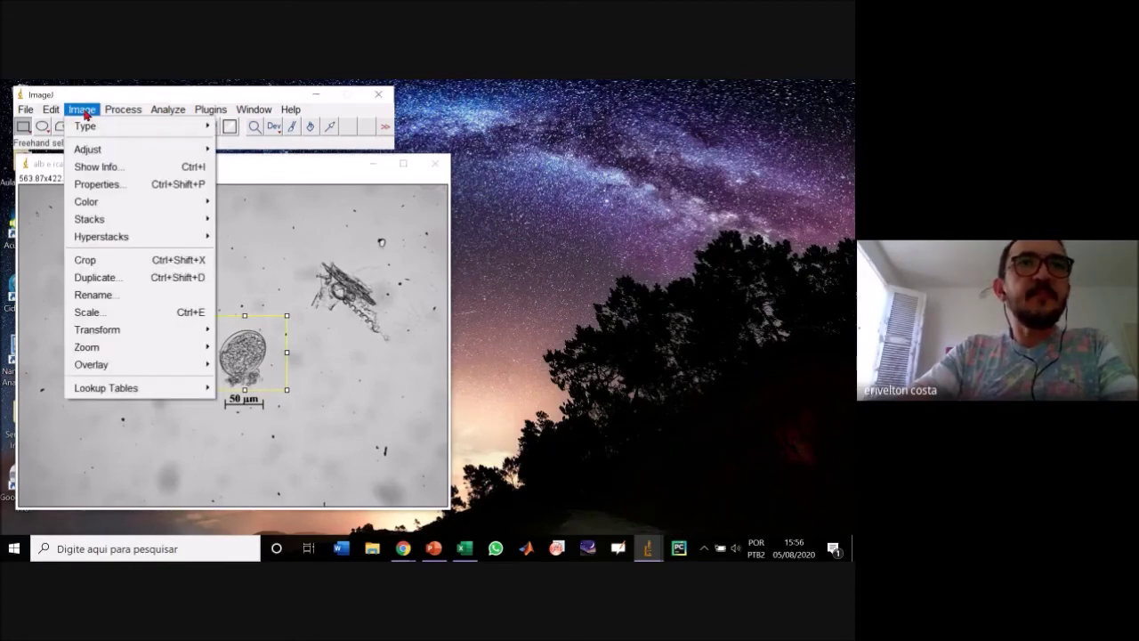
mouse_move(117, 114)
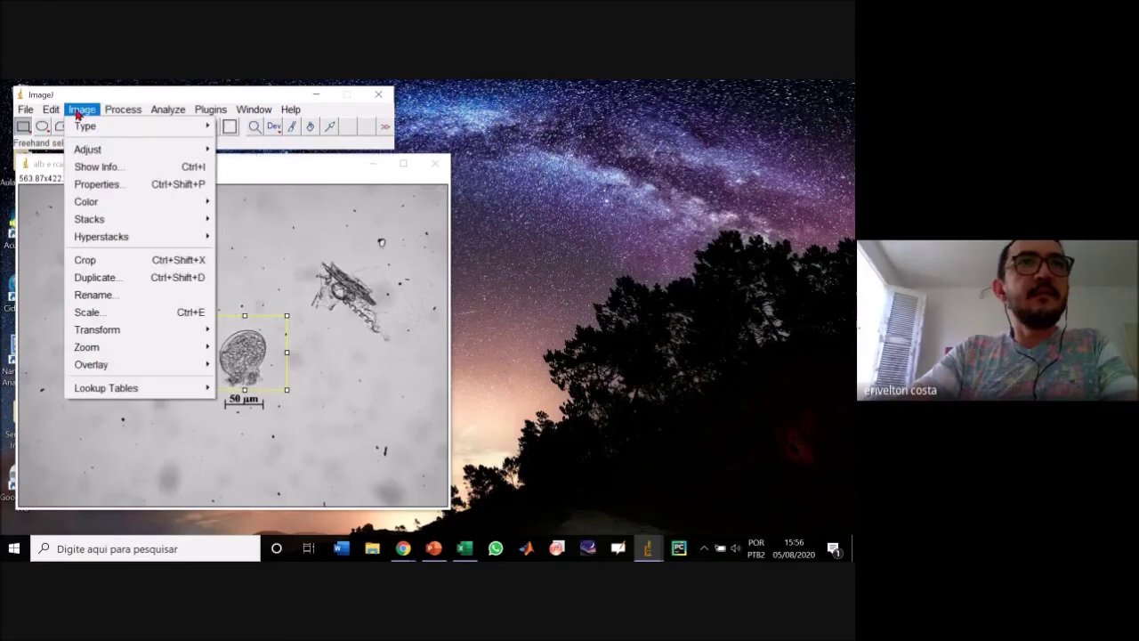
mouse_move(52, 112)
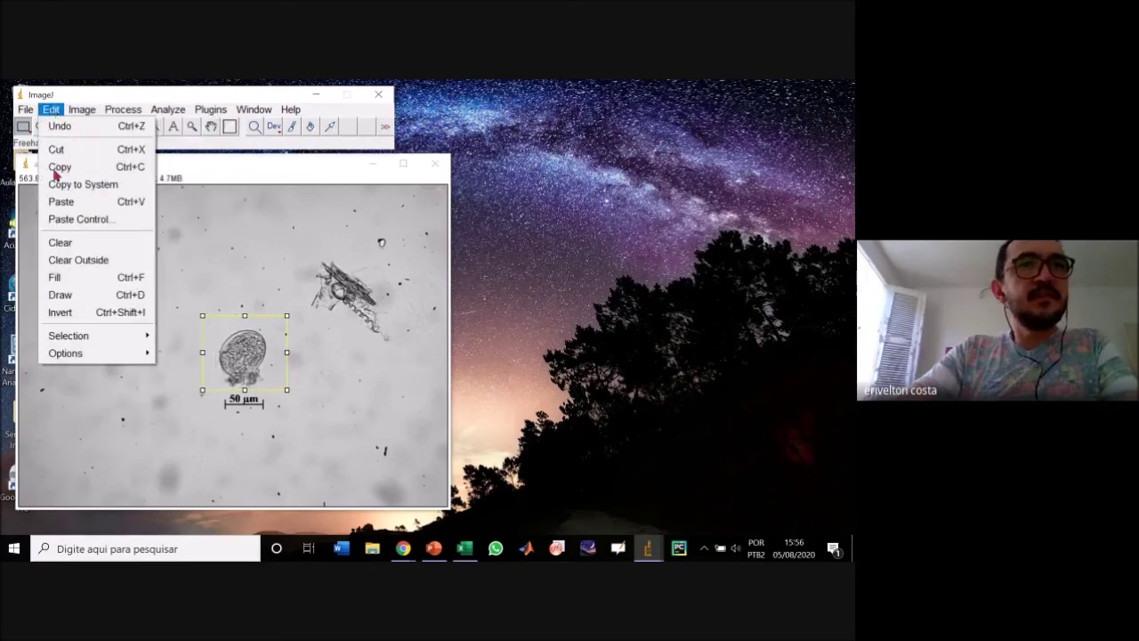
mouse_move(89, 339)
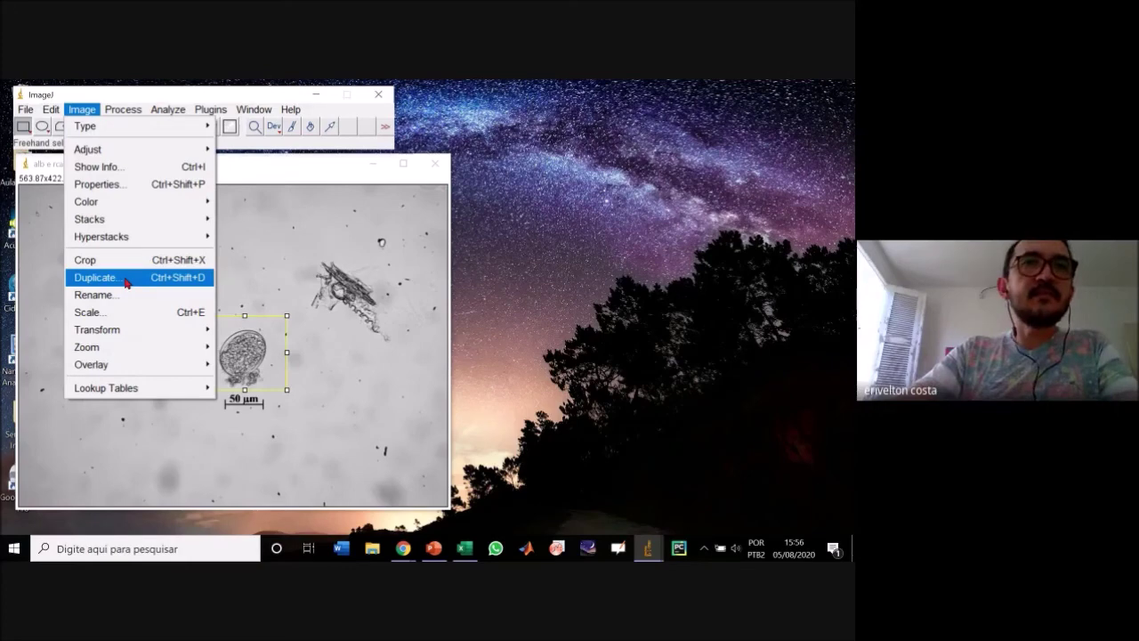
click(127, 282)
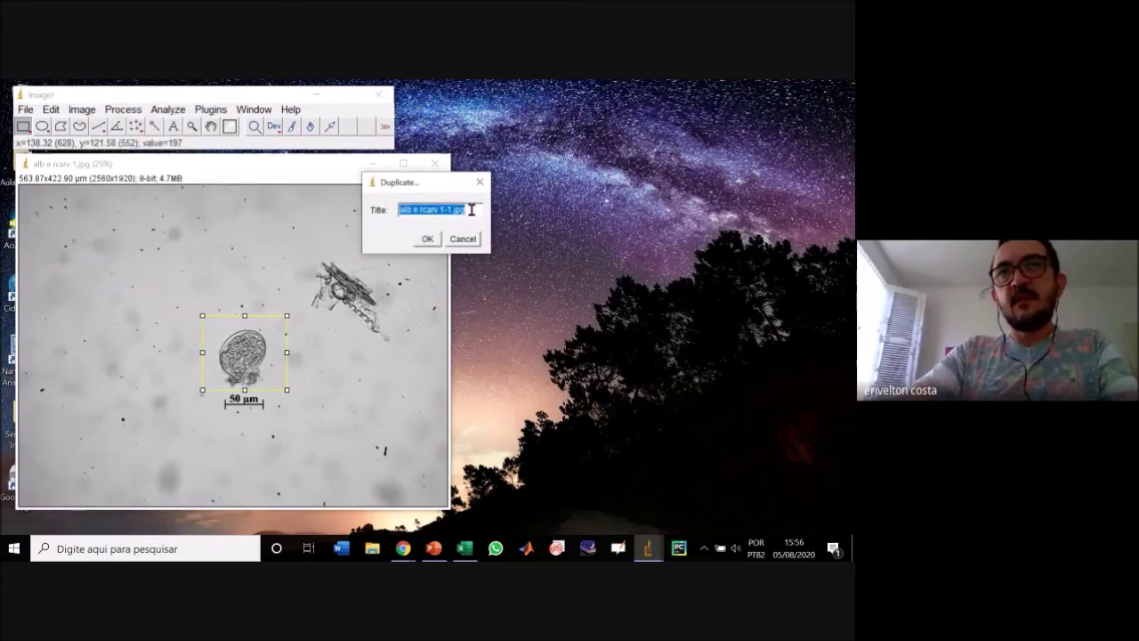
click(428, 238)
drag(184, 178, 618, 153)
click(389, 169)
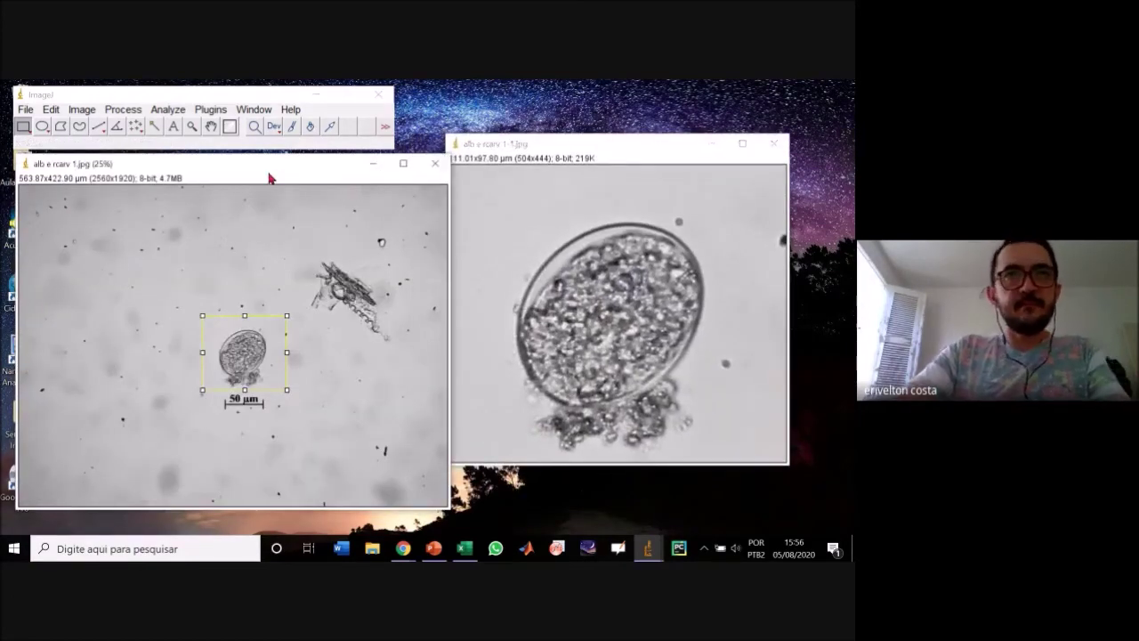
mouse_move(569, 148)
mouse_down()
mouse_move(580, 147)
mouse_move(579, 166)
mouse_up()
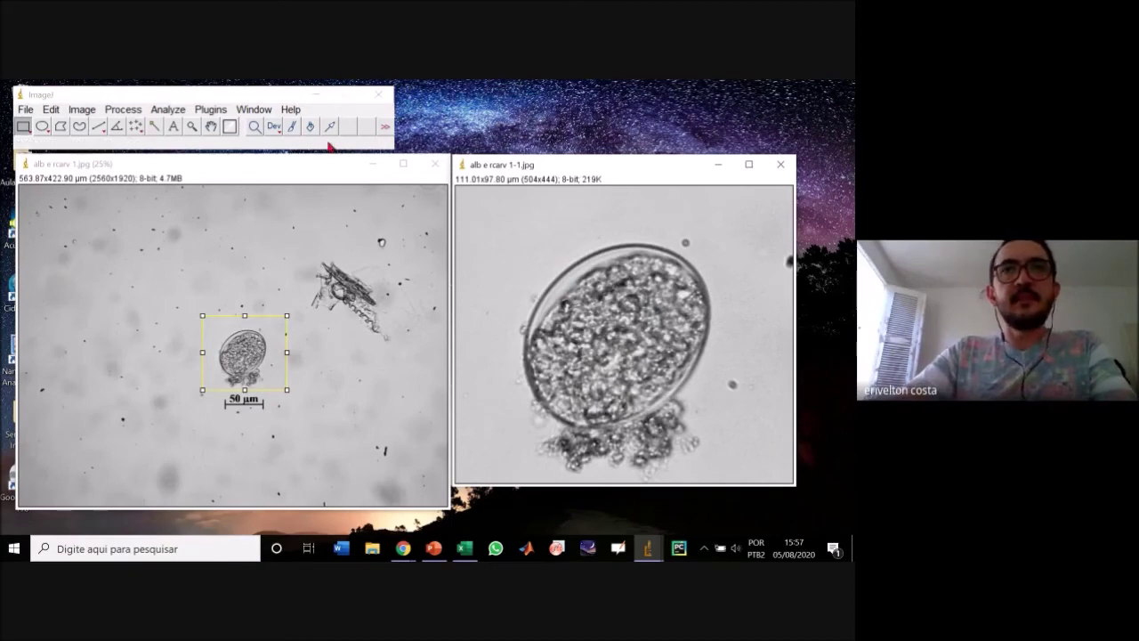
Keep the original image open but minimized, and move the duplicated crop into its place.
click(432, 165)
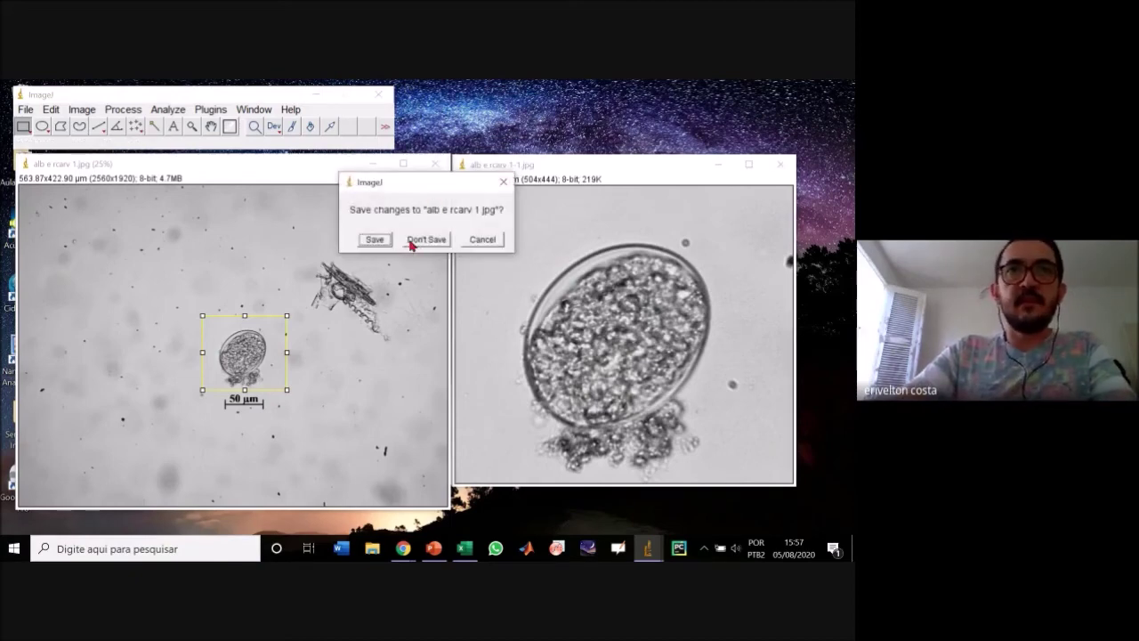
click(488, 238)
click(372, 164)
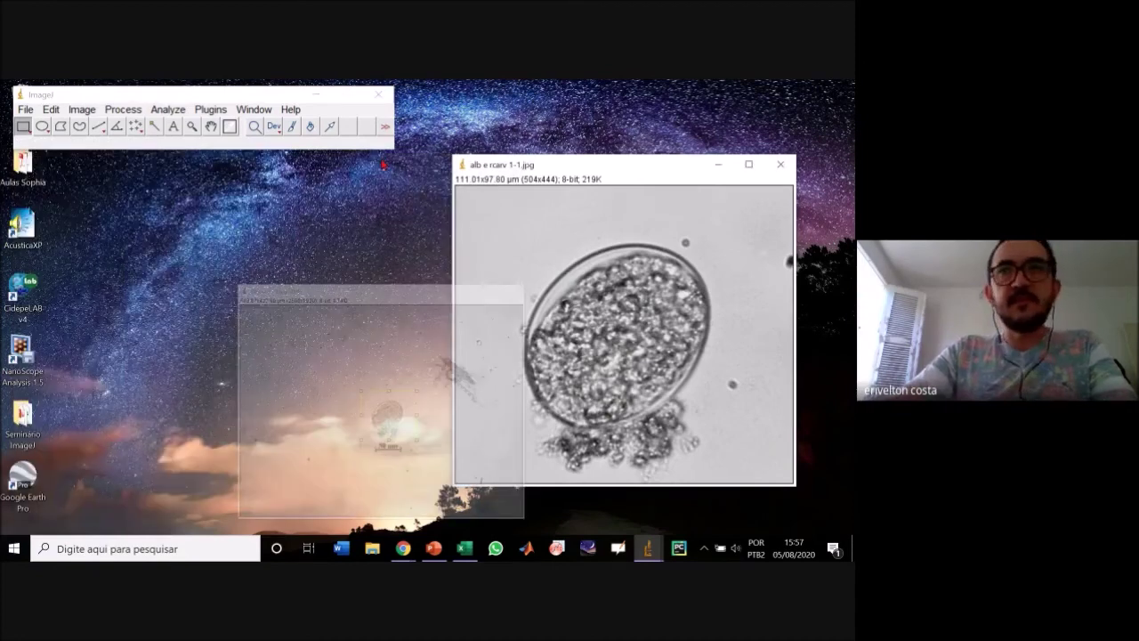
drag(678, 166, 236, 170)
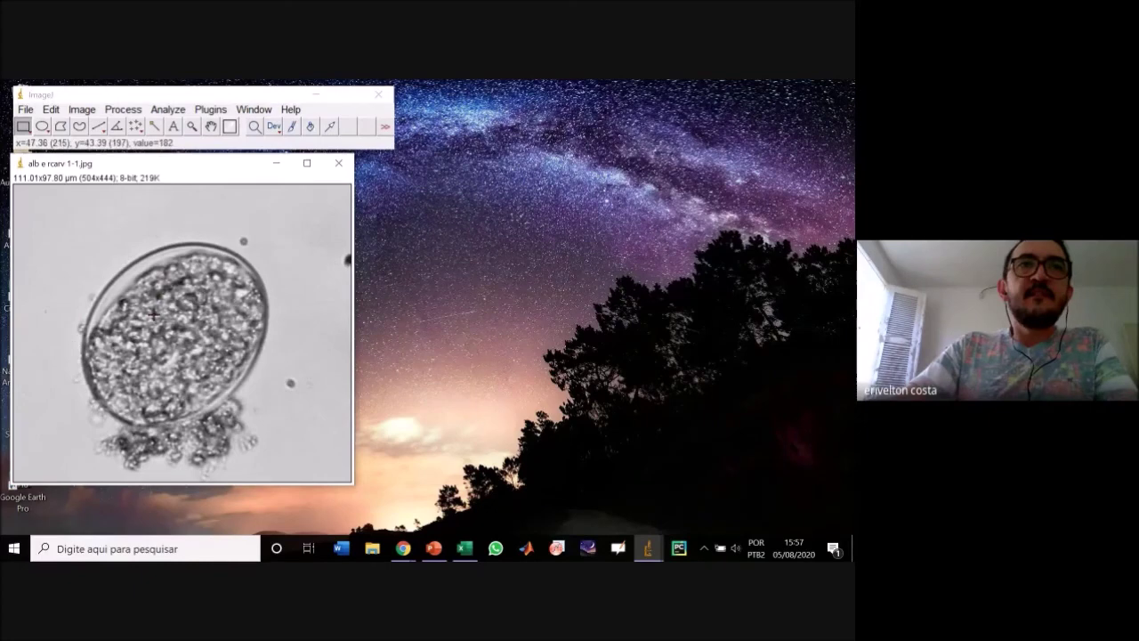
click(61, 126)
click(176, 244)
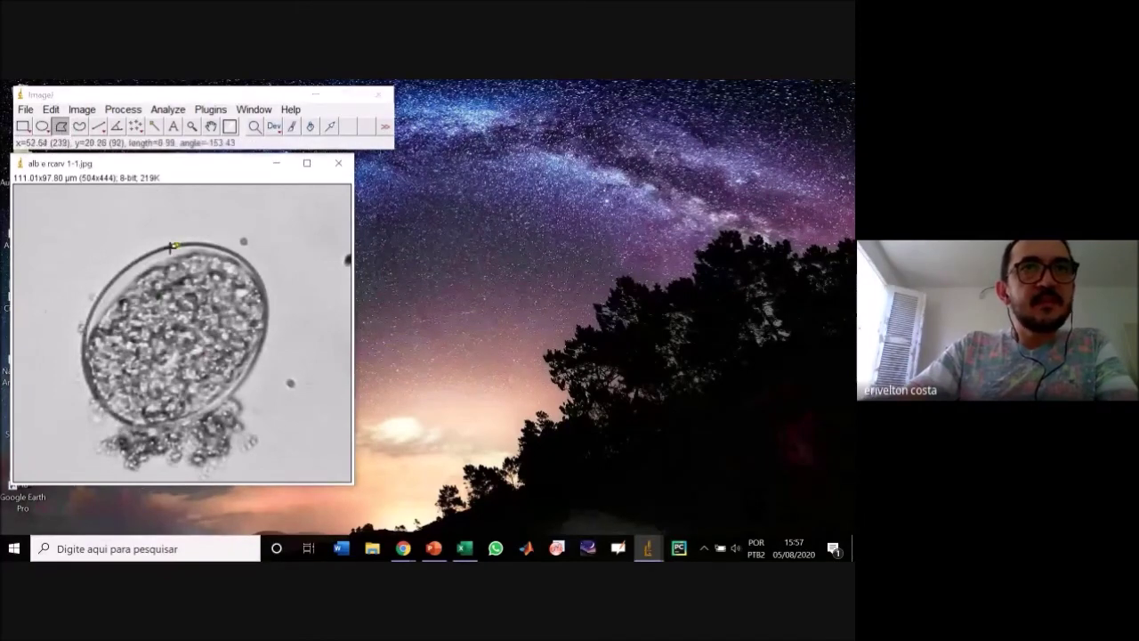
click(132, 260)
click(111, 278)
click(91, 306)
click(81, 336)
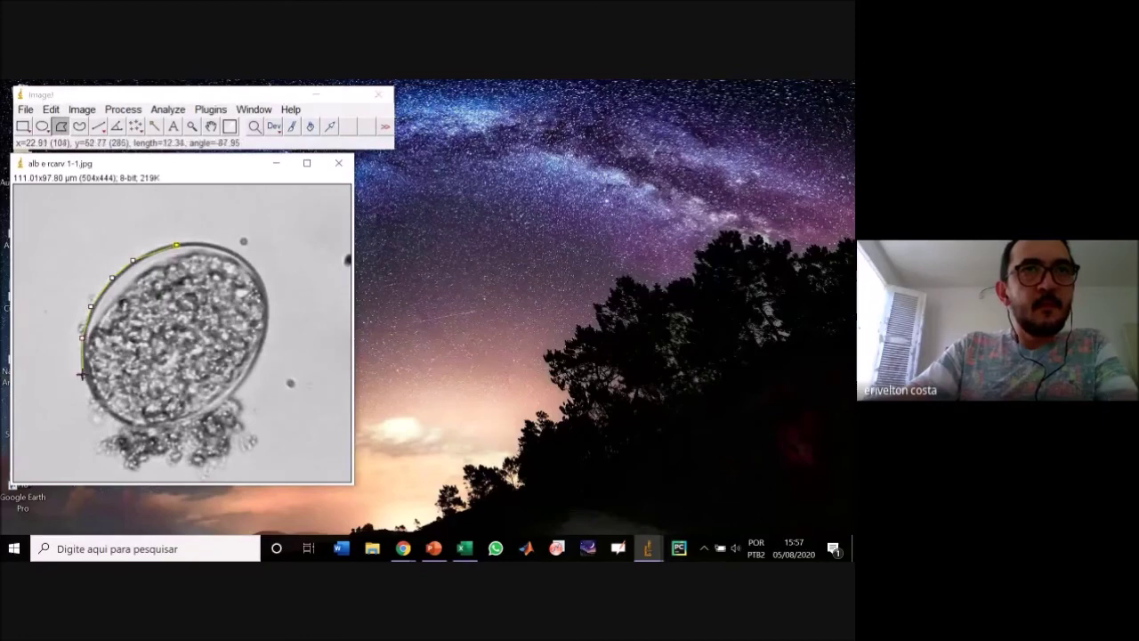
click(87, 375)
click(106, 408)
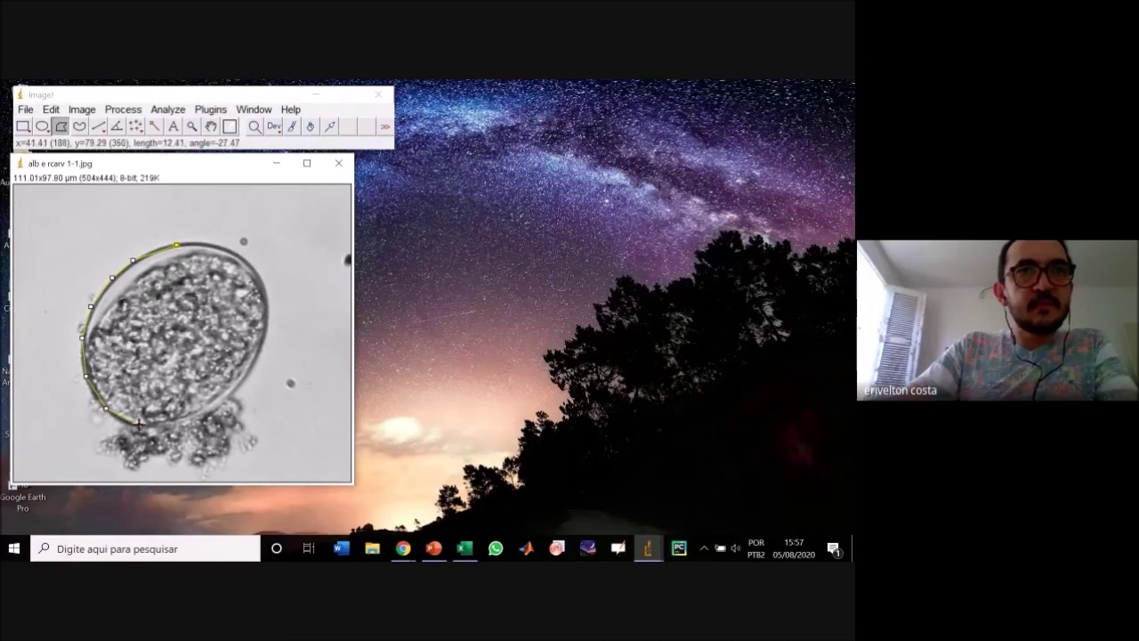
double_click(145, 425)
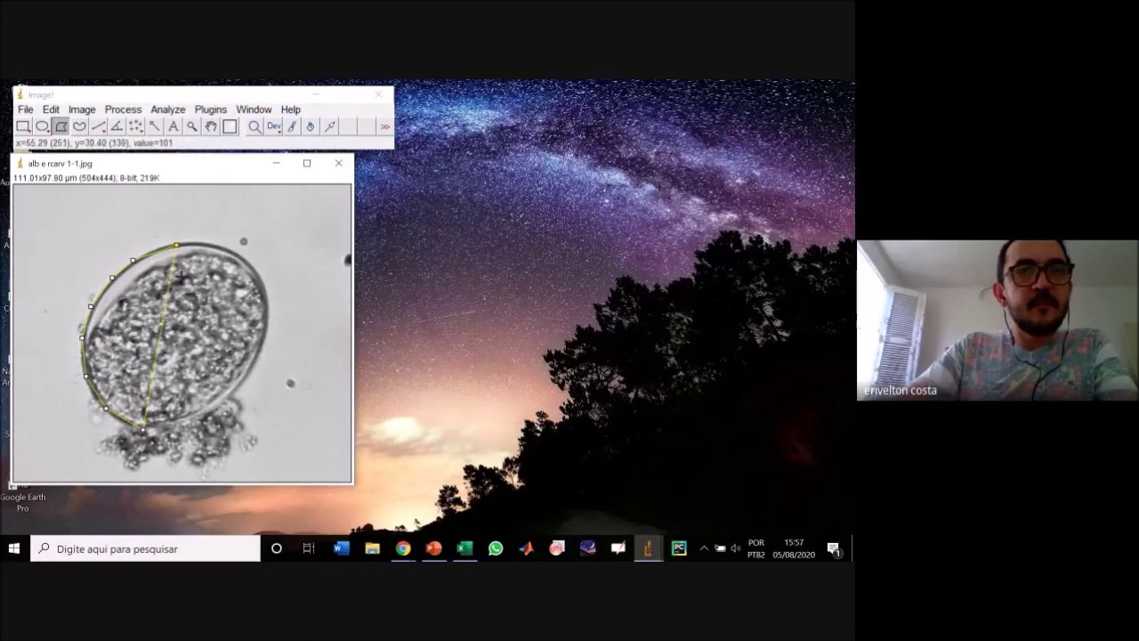
right_click(182, 283)
click(187, 207)
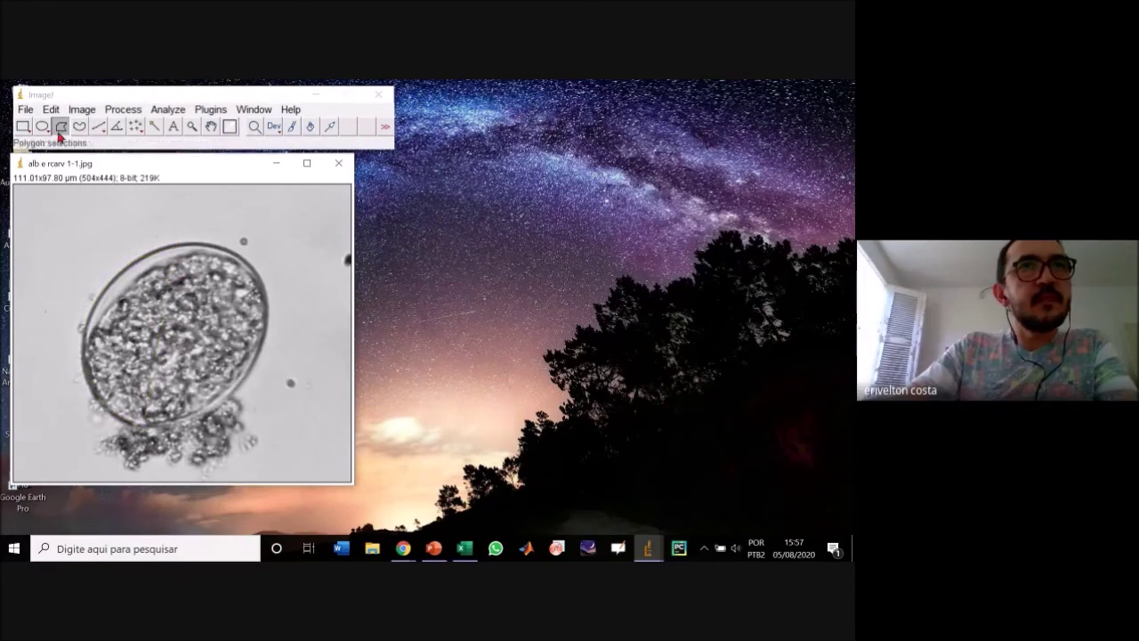
Trace a closed polygon selection around the entire outer edge of the oval structure, leaving out the debris beneath it.
click(152, 255)
click(113, 279)
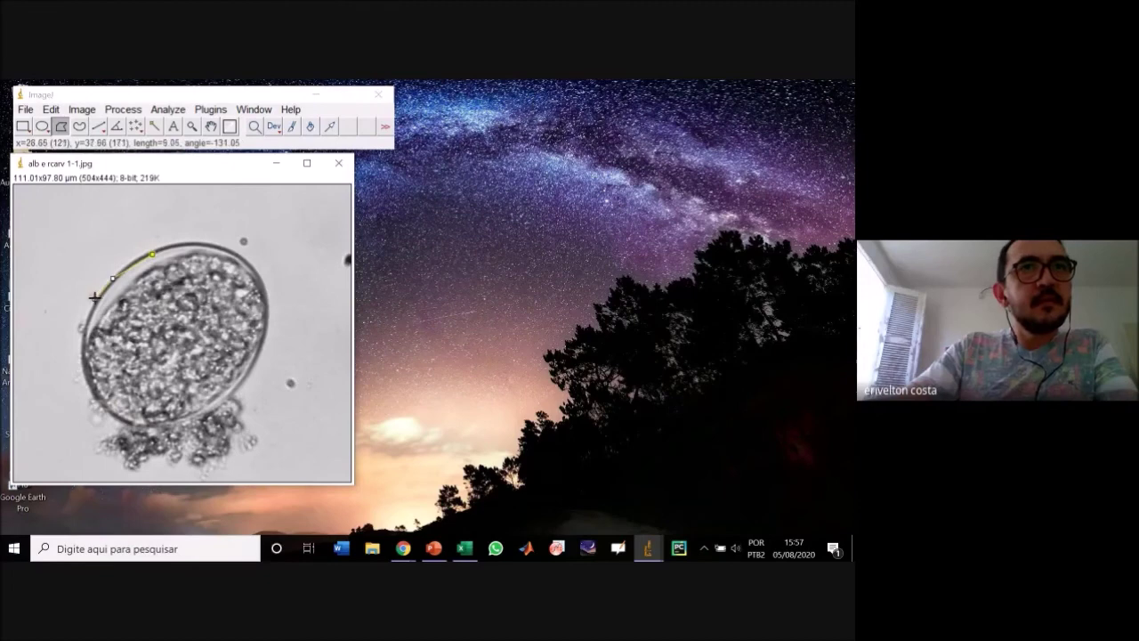
click(84, 327)
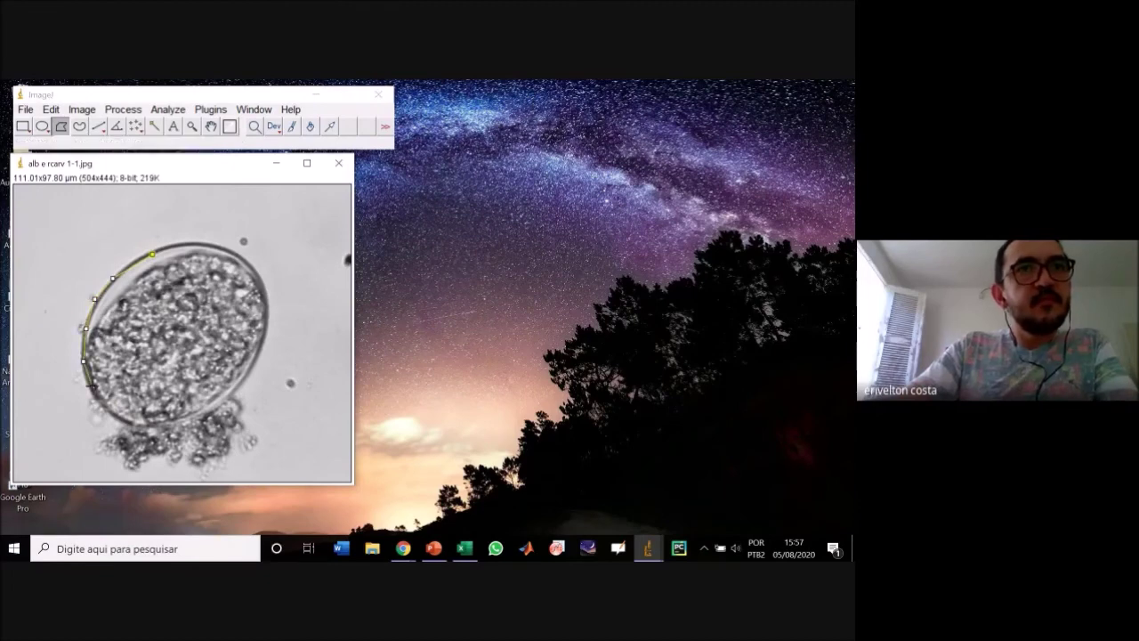
click(118, 416)
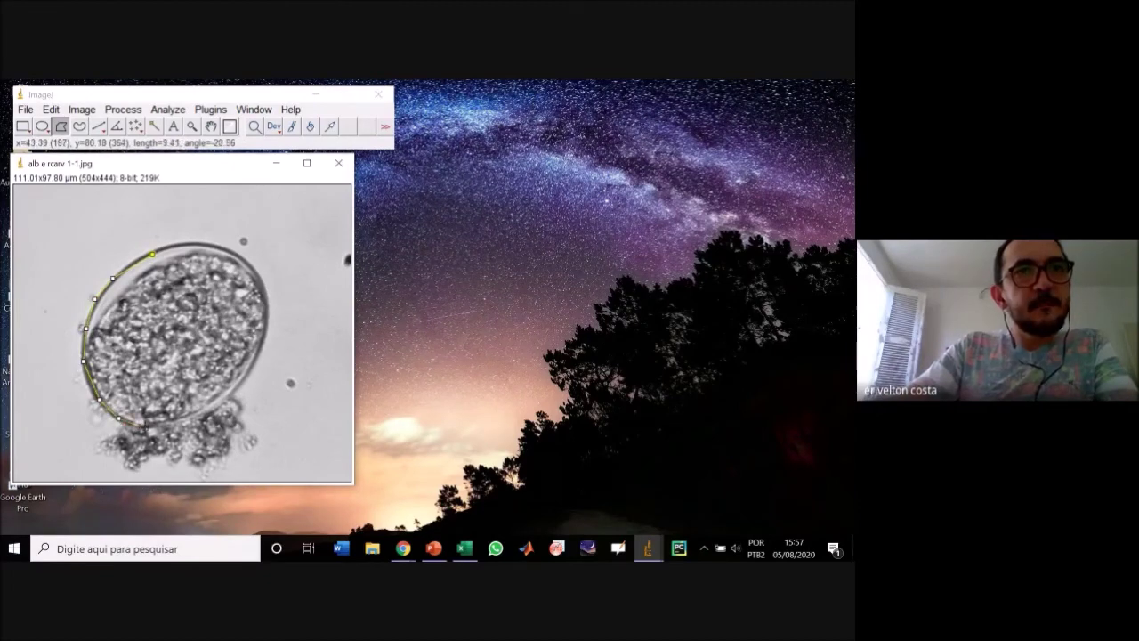
click(218, 405)
click(235, 384)
click(255, 356)
click(265, 319)
click(261, 284)
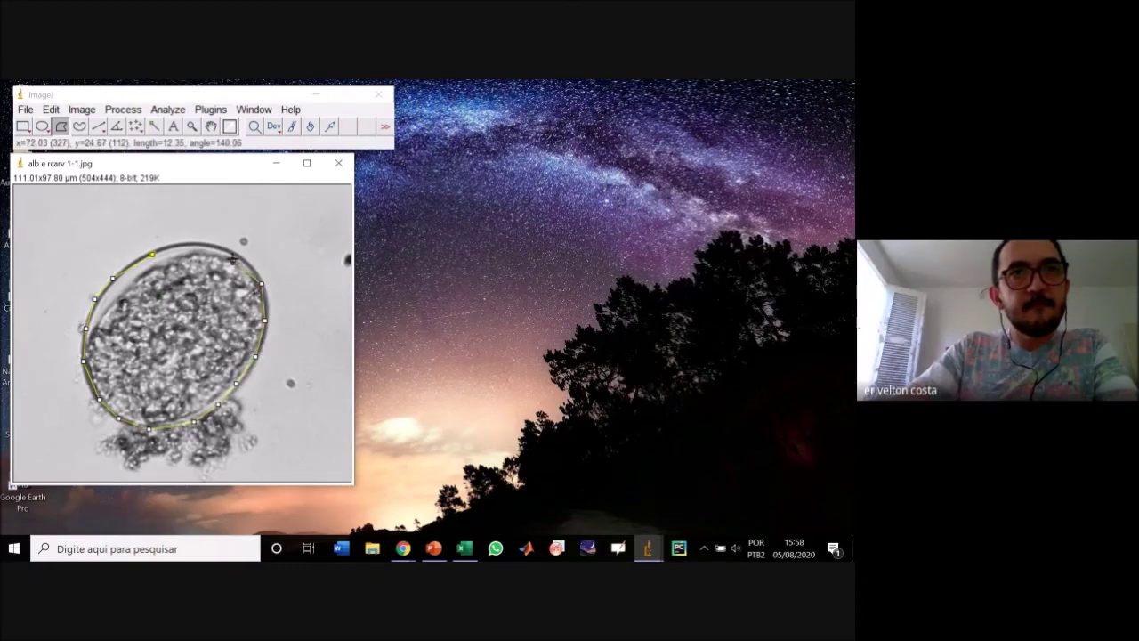
click(234, 251)
click(207, 241)
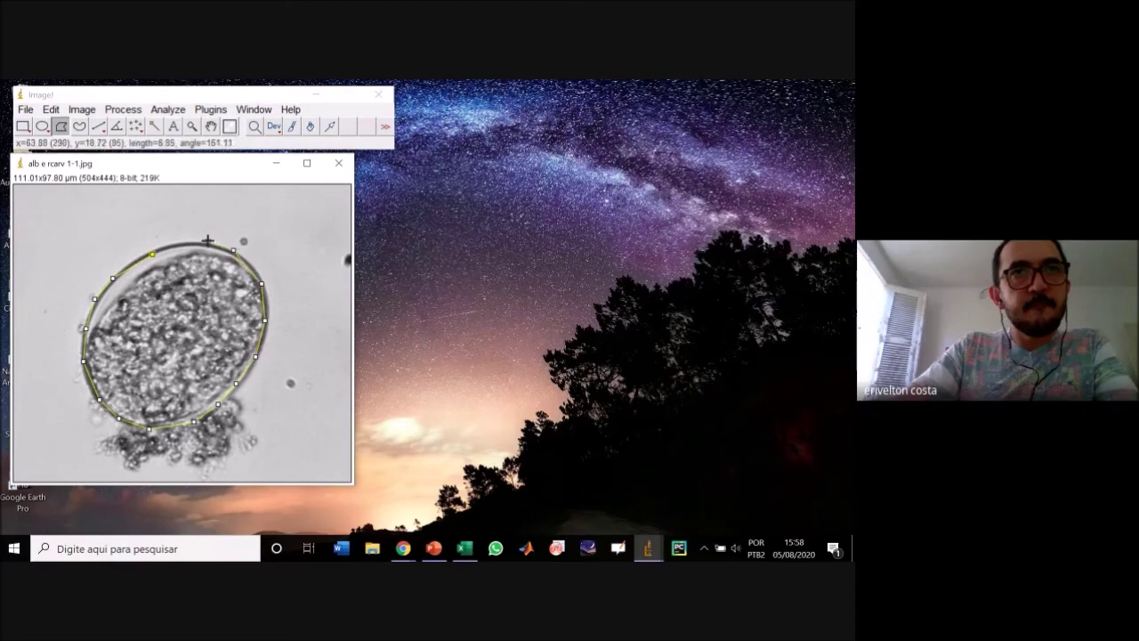
click(153, 253)
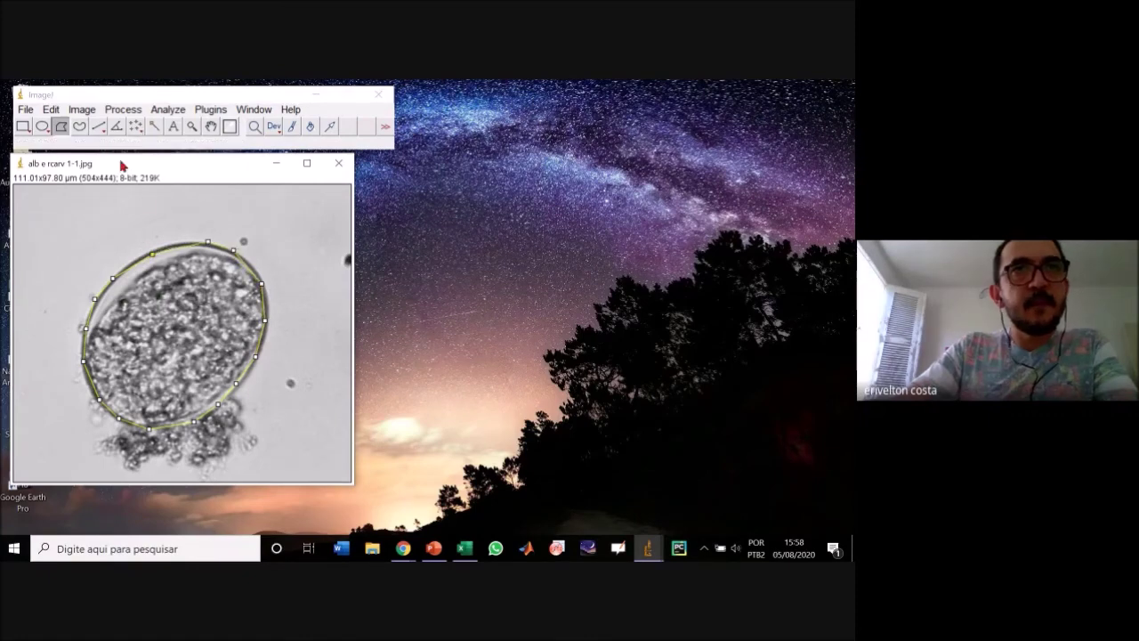
Fit an ellipse to the polygon selection around the oval structure.
click(123, 110)
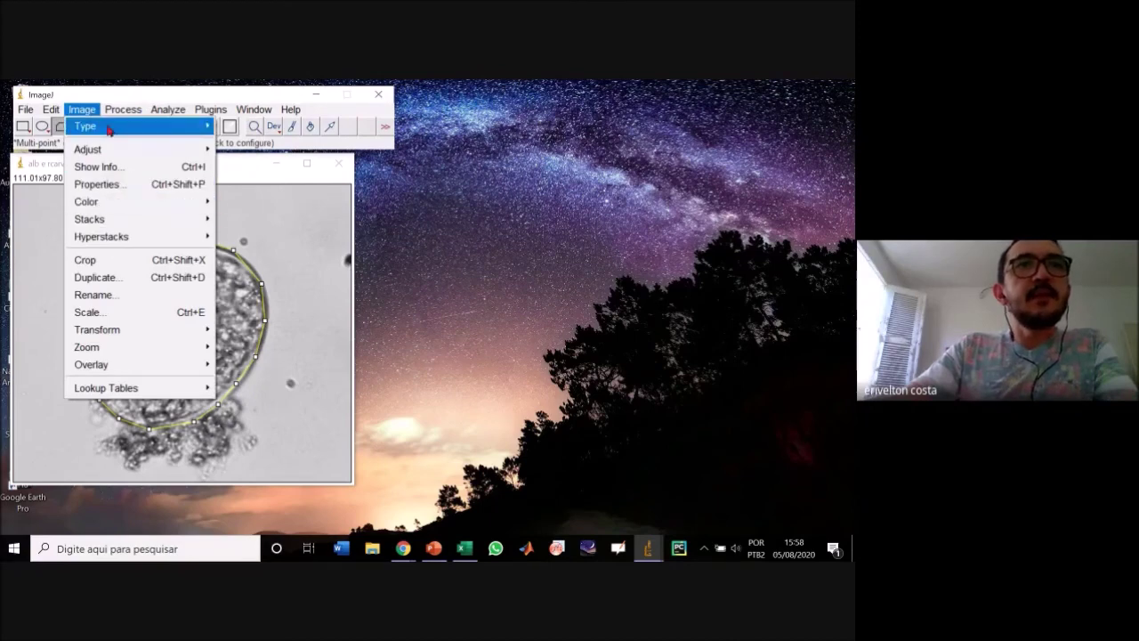
mouse_move(118, 110)
mouse_move(57, 115)
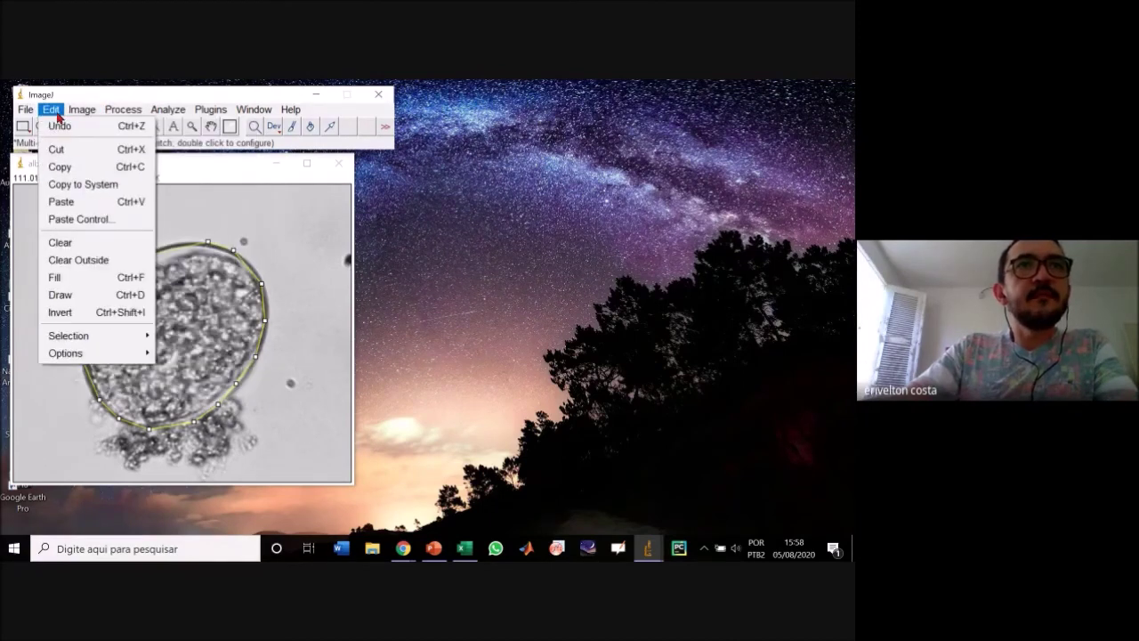
mouse_move(77, 340)
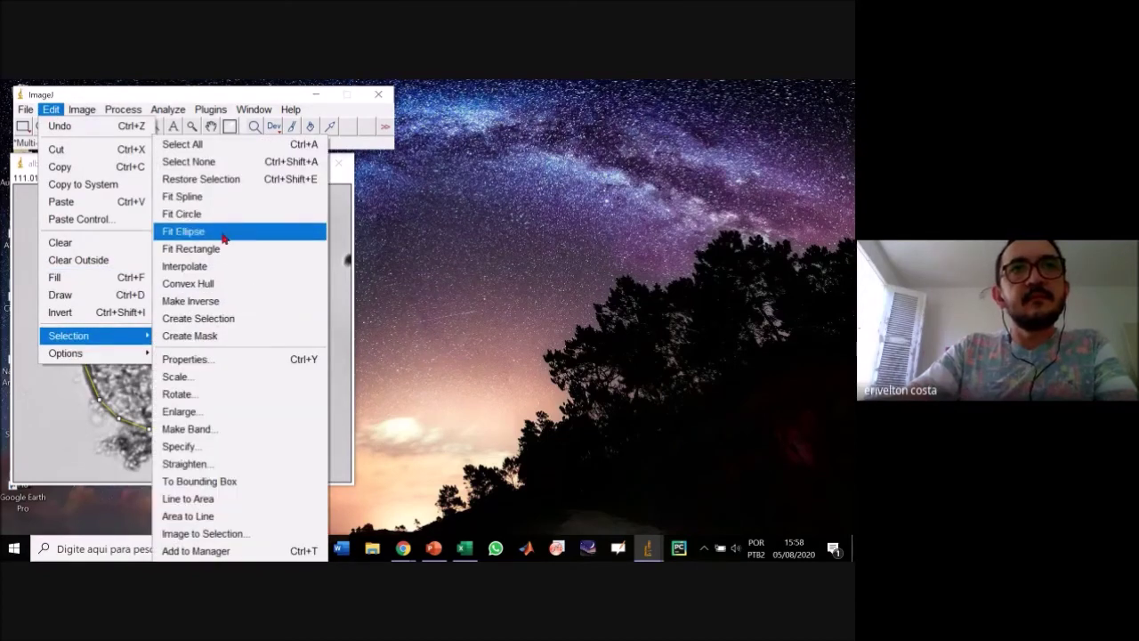
click(222, 237)
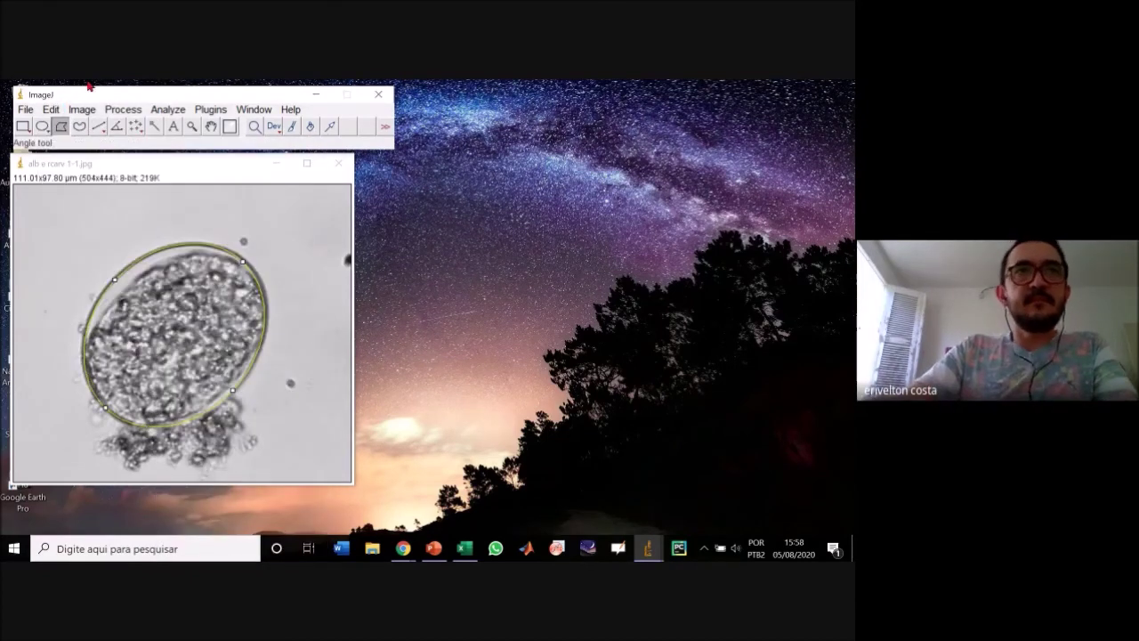
Create a mask from the fitted ellipse and place the mask image beside the micrograph.
click(83, 111)
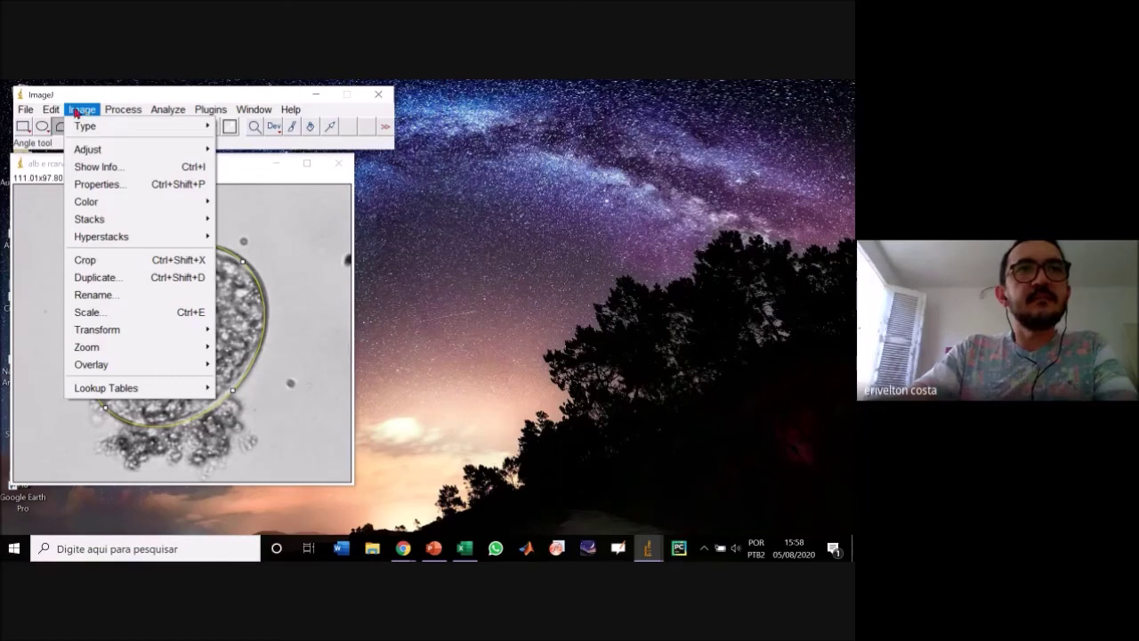
mouse_move(51, 113)
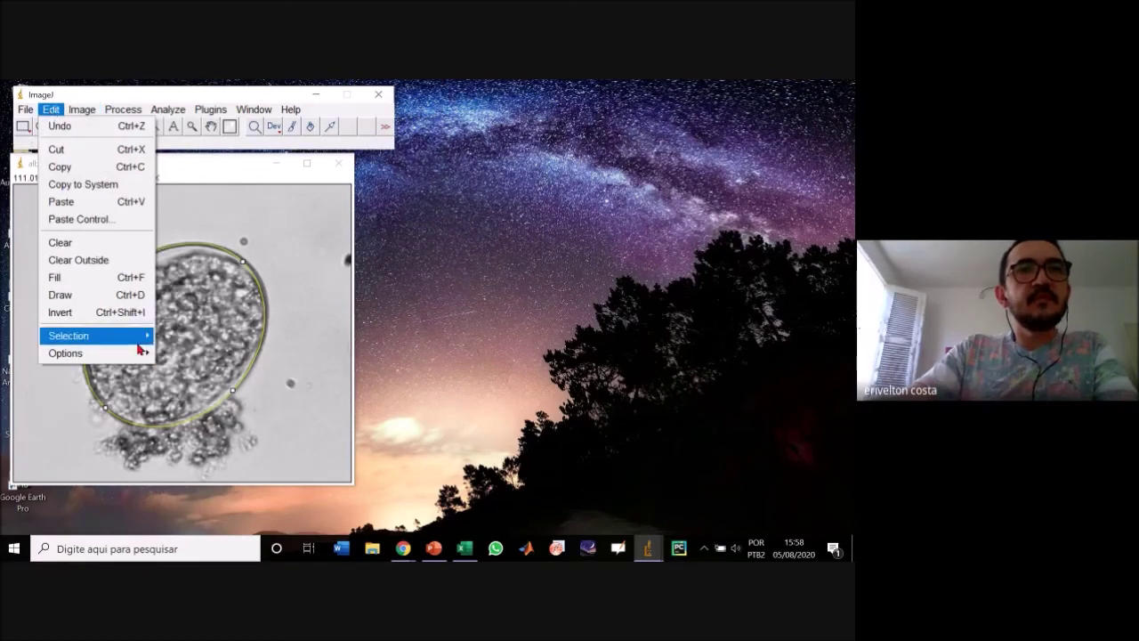
mouse_move(139, 340)
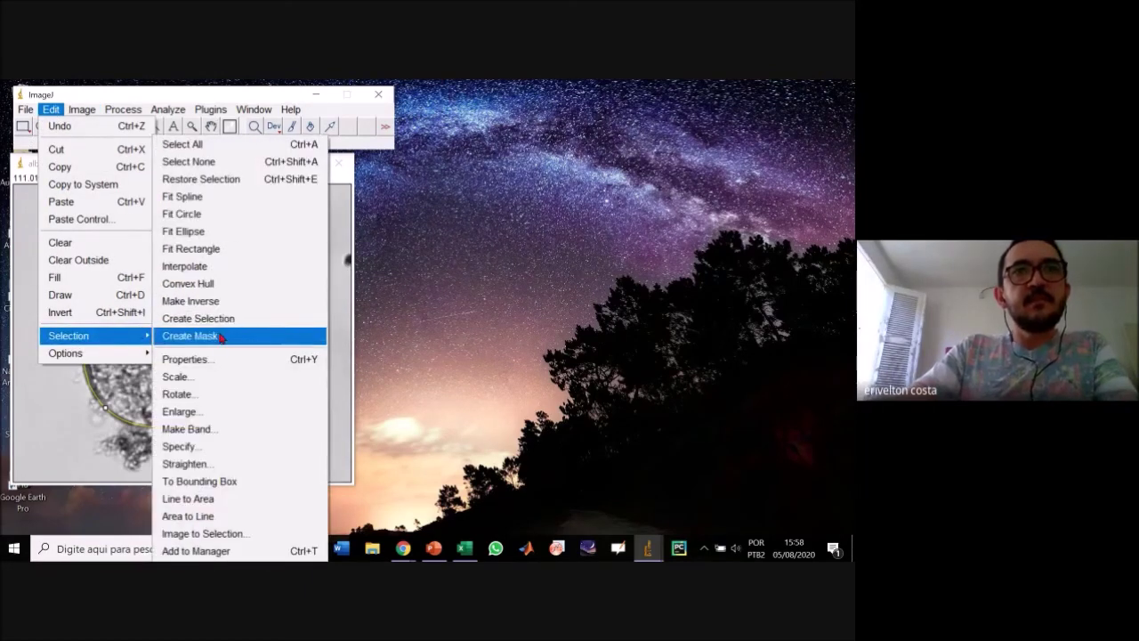
click(220, 336)
drag(228, 197, 678, 161)
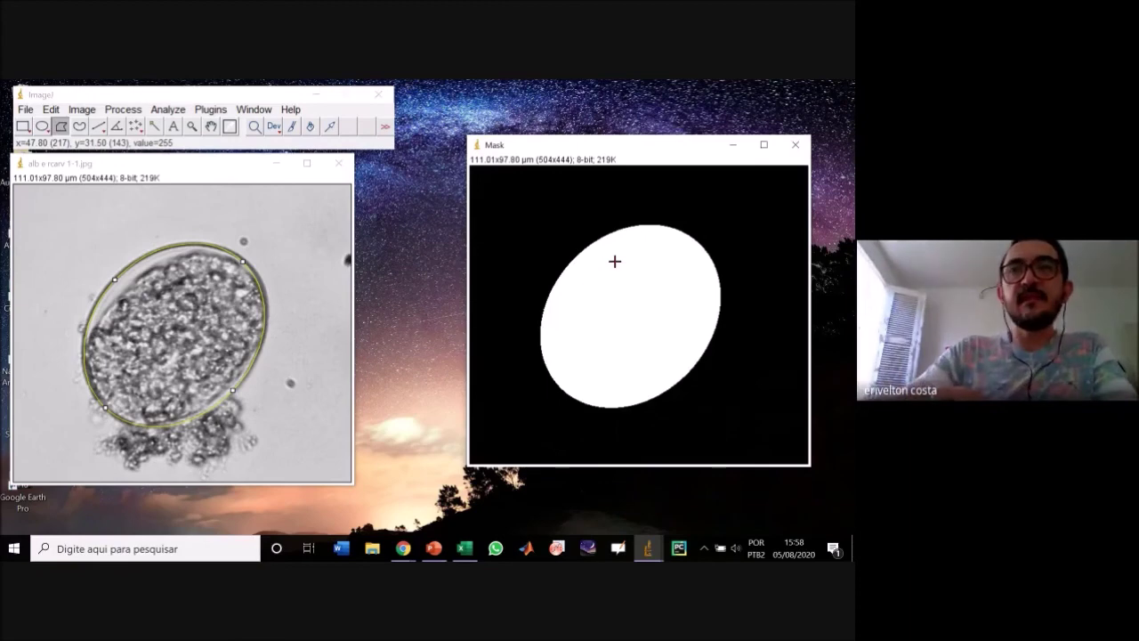
Apply a threshold to the mask image using the Default method with a dark background, and close the threshold settings.
click(123, 109)
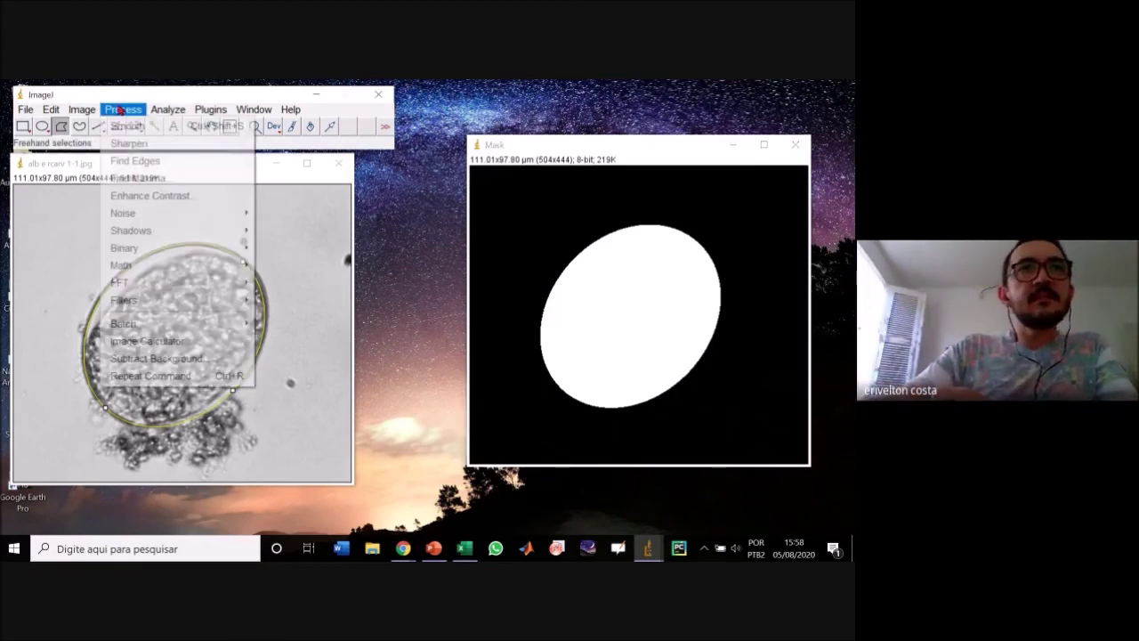
mouse_move(148, 255)
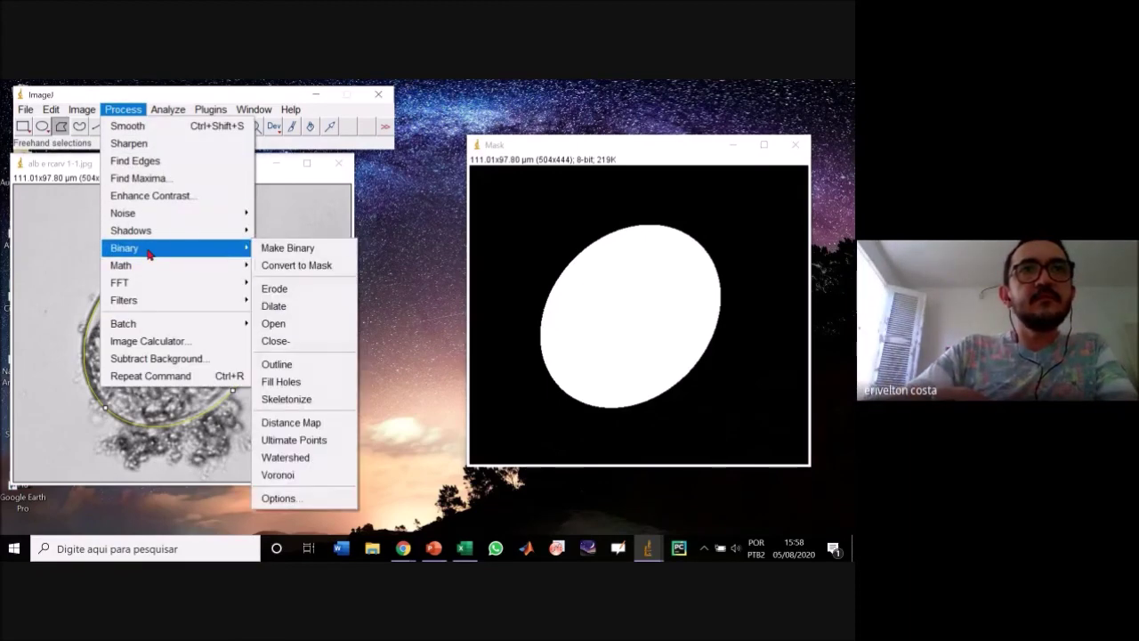
mouse_move(163, 111)
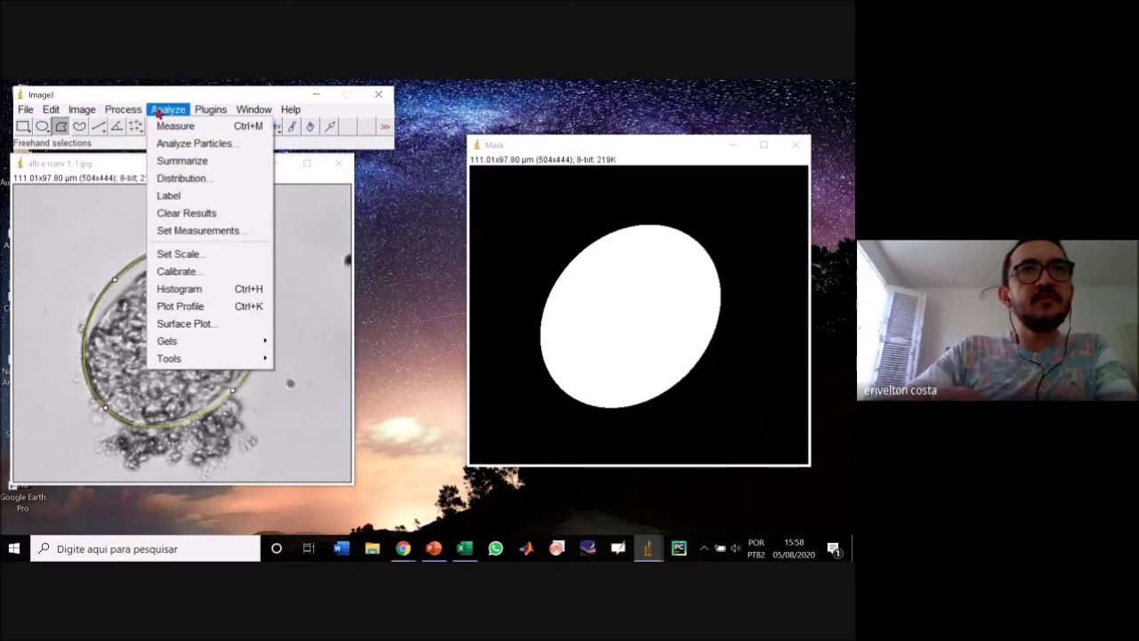
mouse_move(82, 110)
mouse_move(103, 151)
click(268, 199)
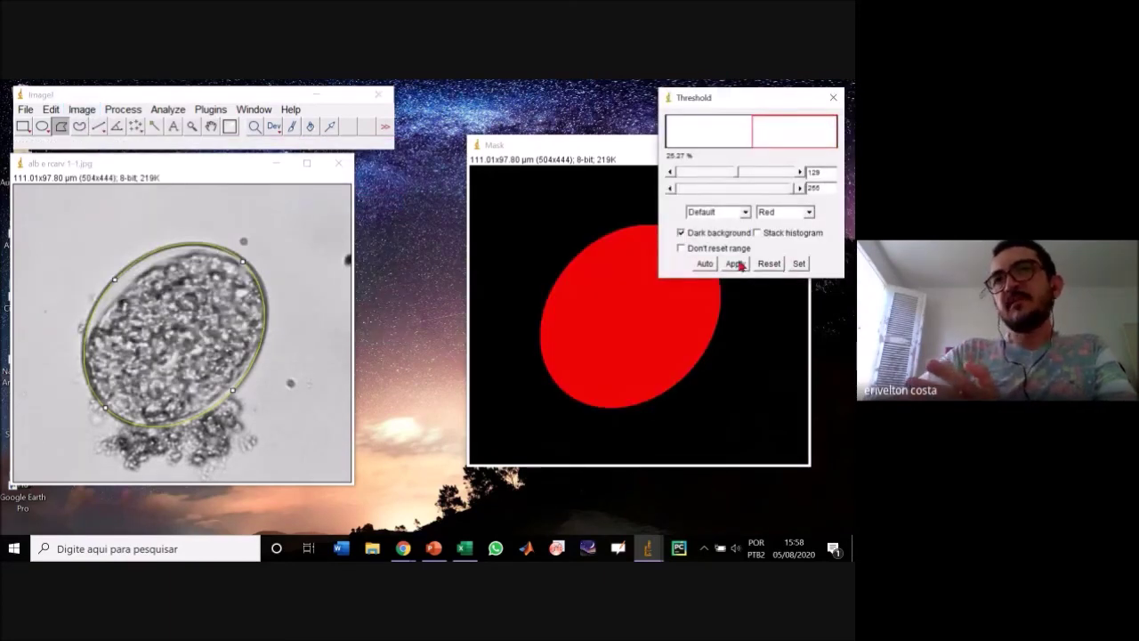
click(737, 264)
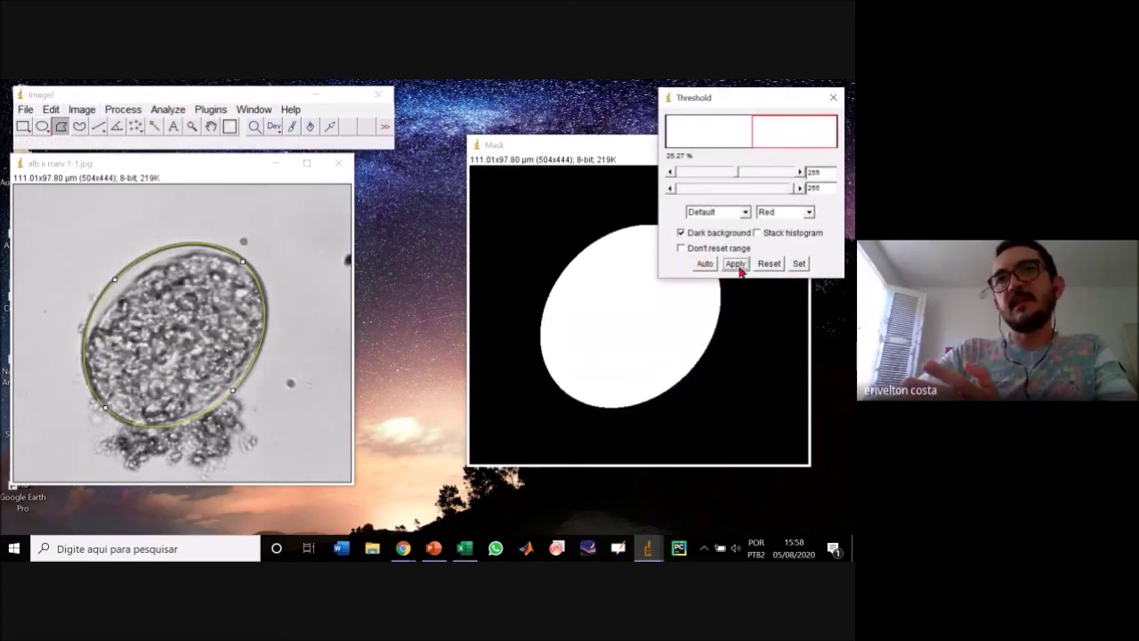
click(836, 98)
Run Analyze Particles on the mask showing Ellipses, with the other options kept, and select the measured row in the uncovered results table.
click(169, 110)
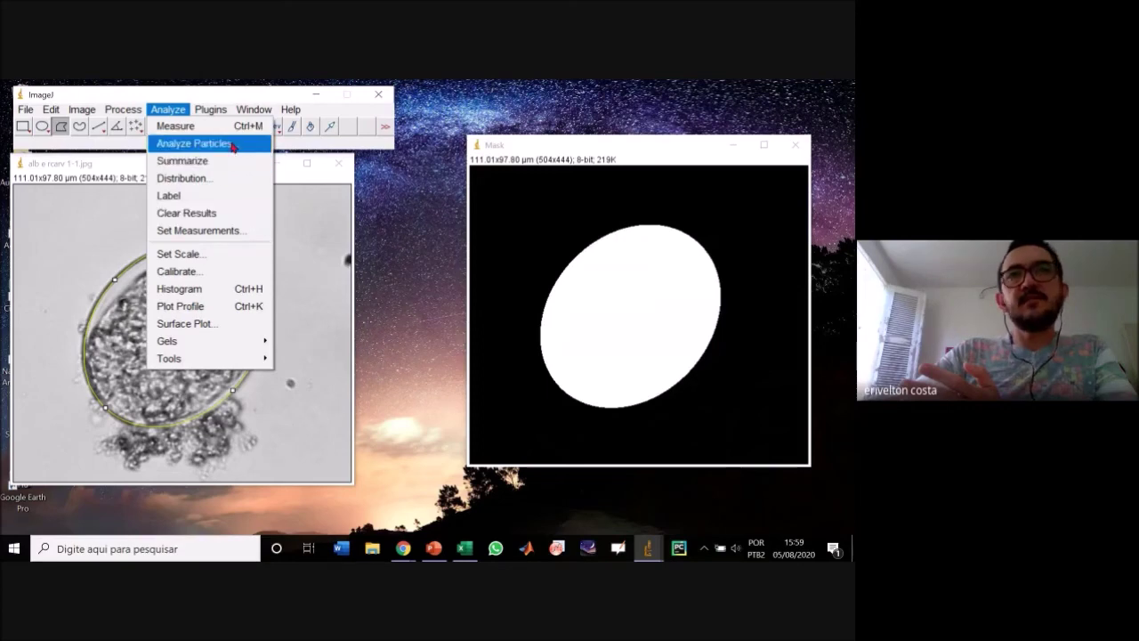
click(194, 143)
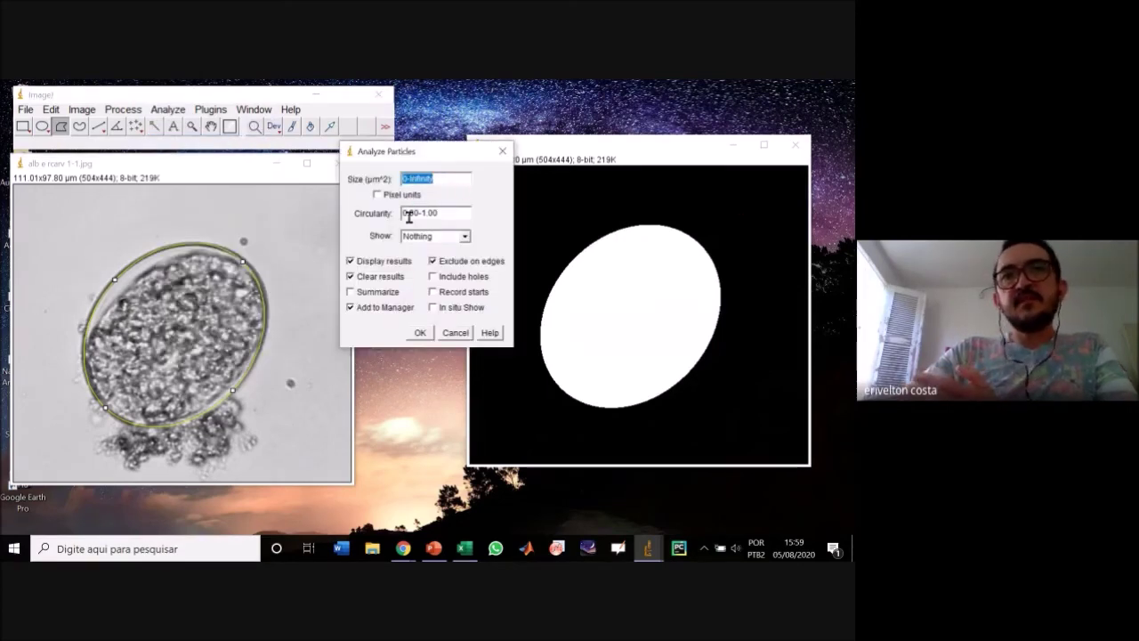
click(464, 238)
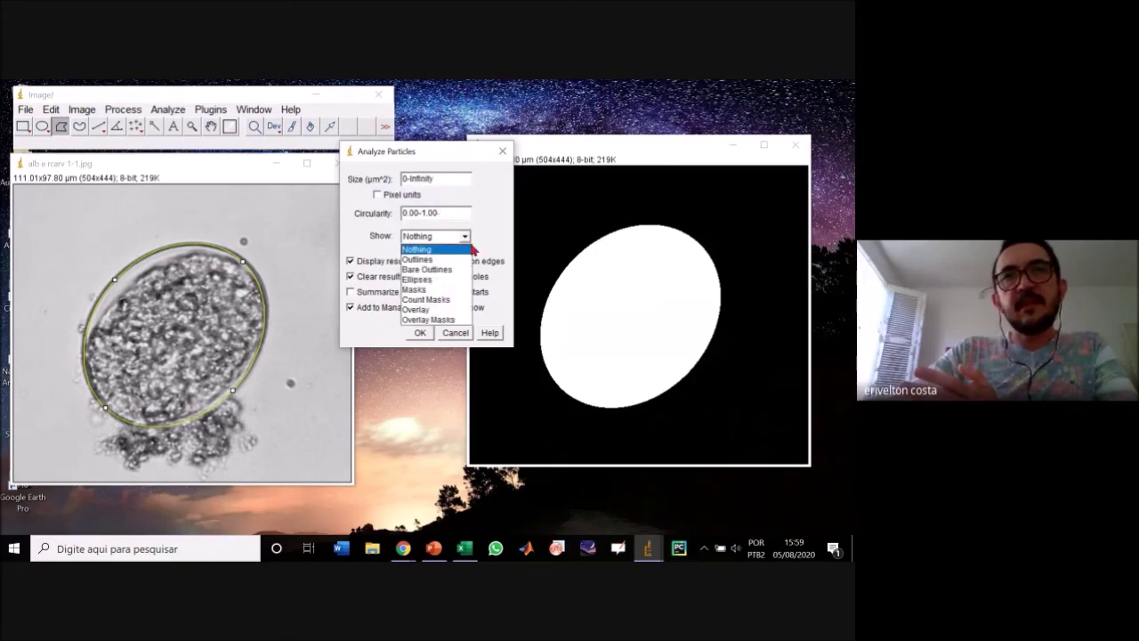
click(488, 234)
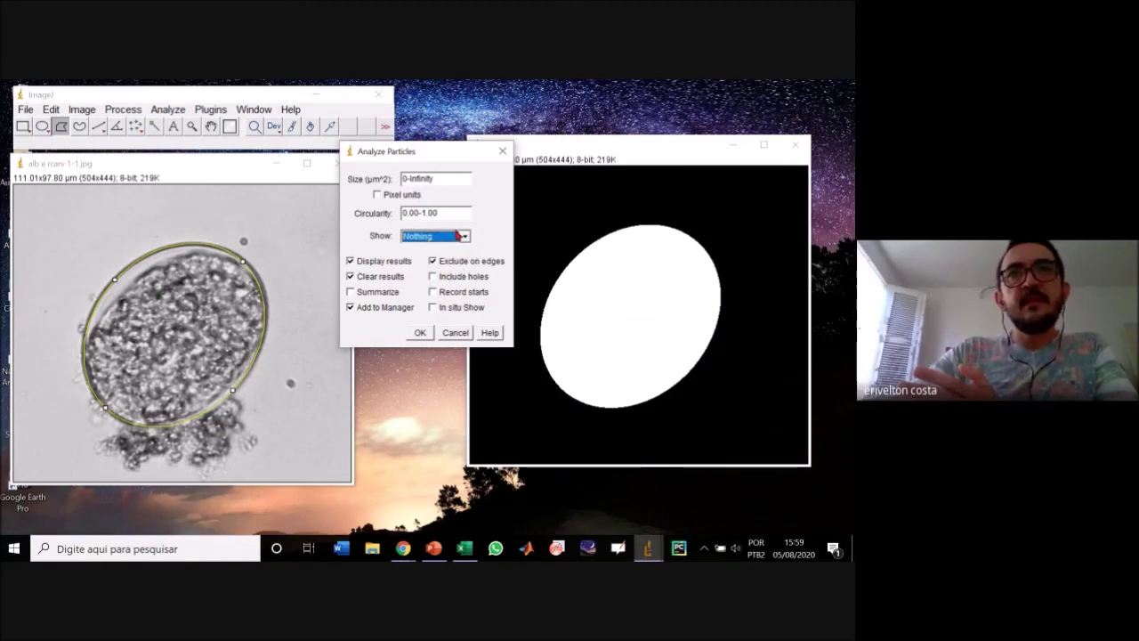
click(463, 238)
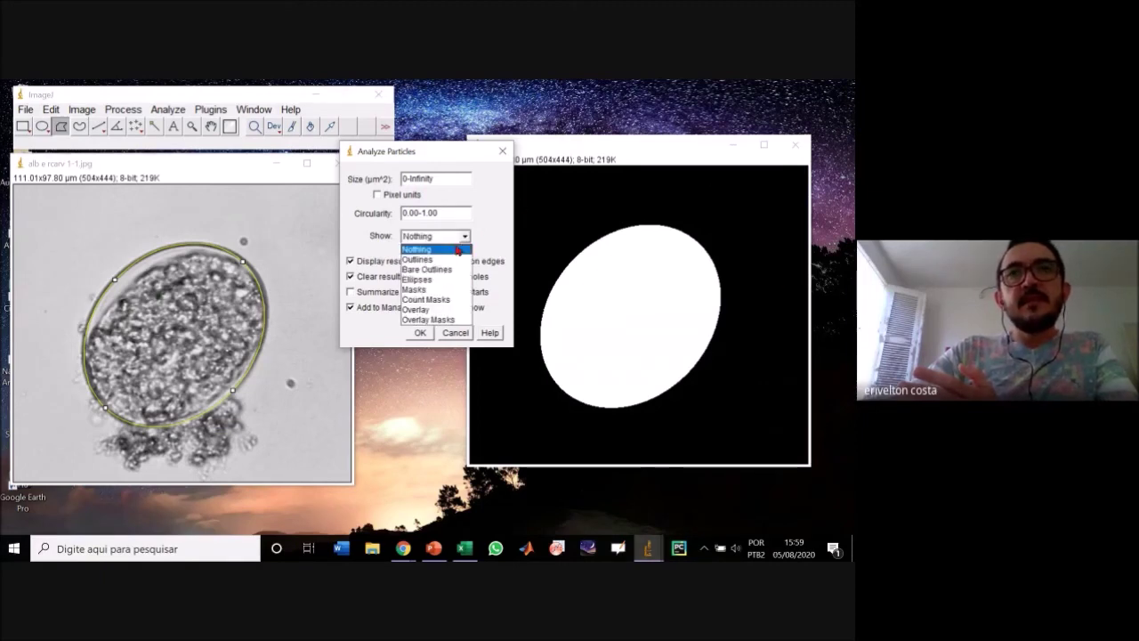
click(444, 282)
click(420, 332)
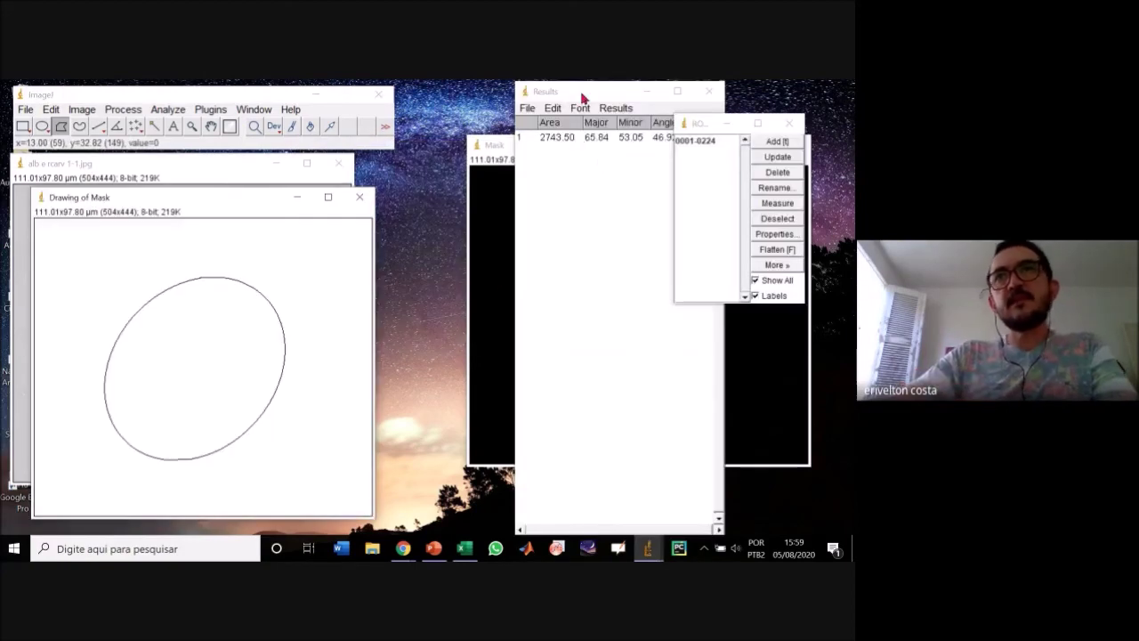
drag(619, 95, 407, 107)
click(382, 148)
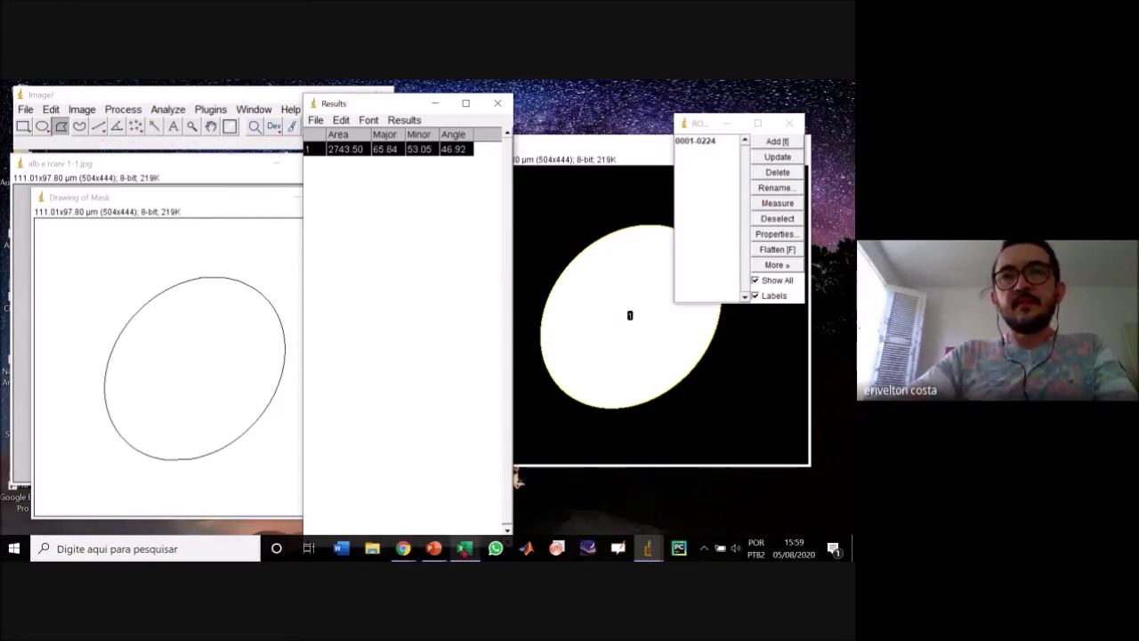
Switch to the Volume celular workbook in Excel and view the last sheet, with the alb sample measurements and volume bar chart.
mouse_move(464, 548)
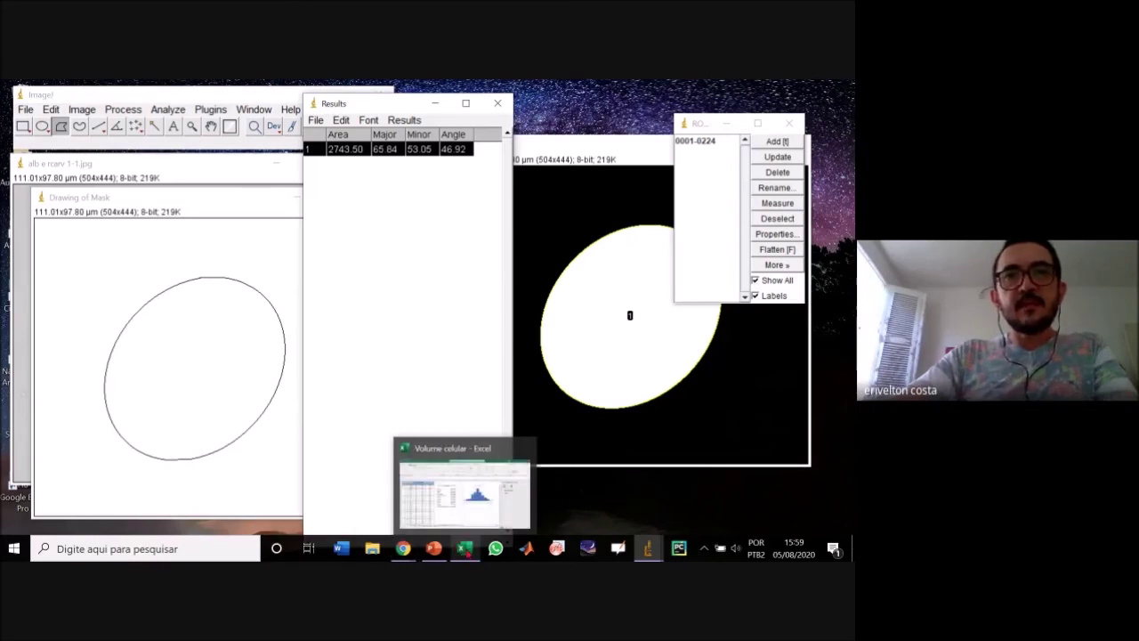
click(464, 490)
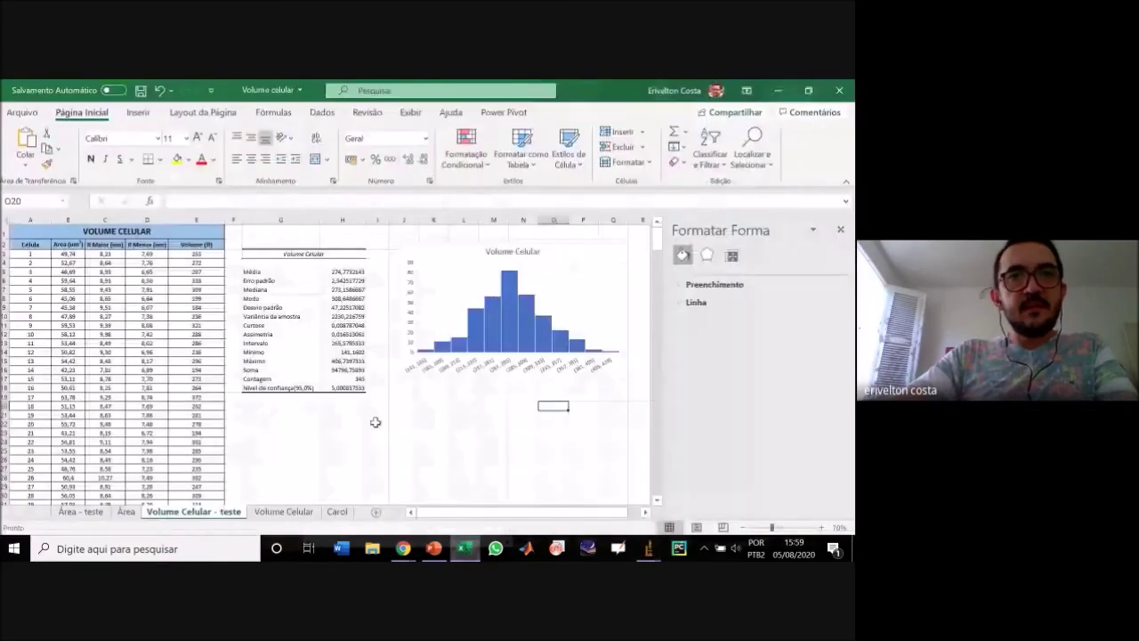
click(305, 512)
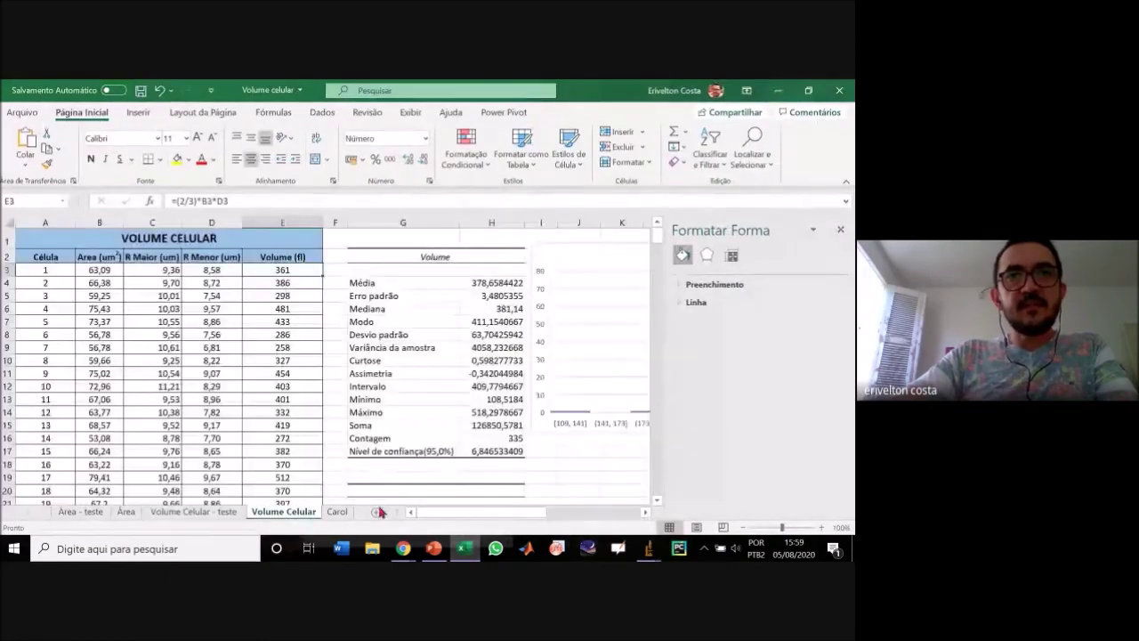
click(337, 511)
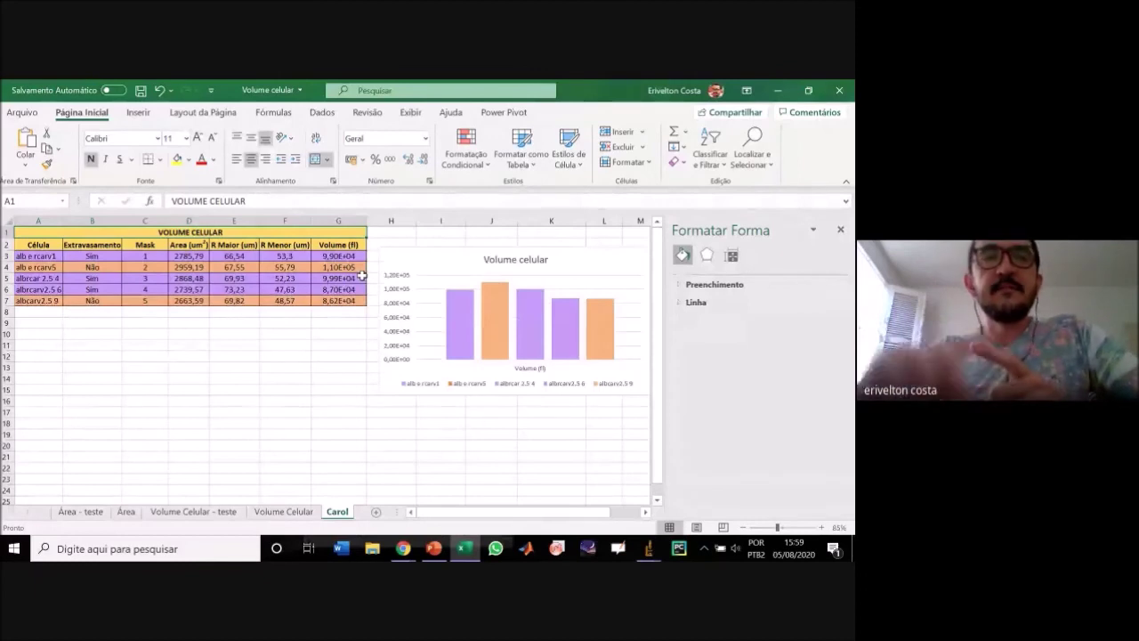
Compare the Extravasamento entries in the cell volume table with the corresponding bars in the Volume celular chart.
click(53, 255)
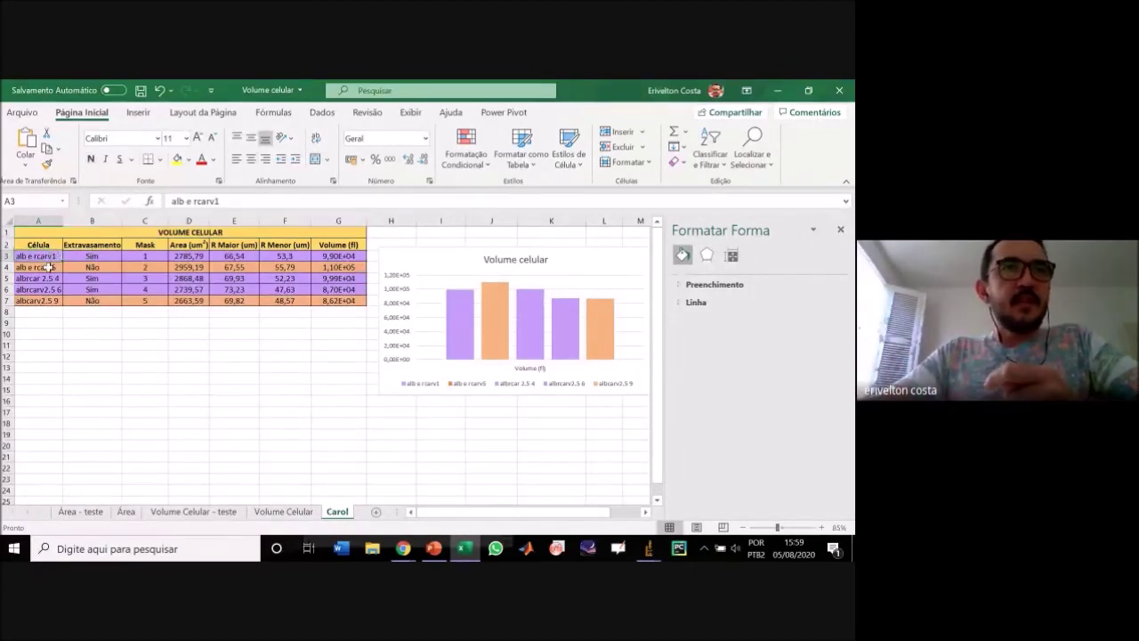
click(92, 256)
click(101, 277)
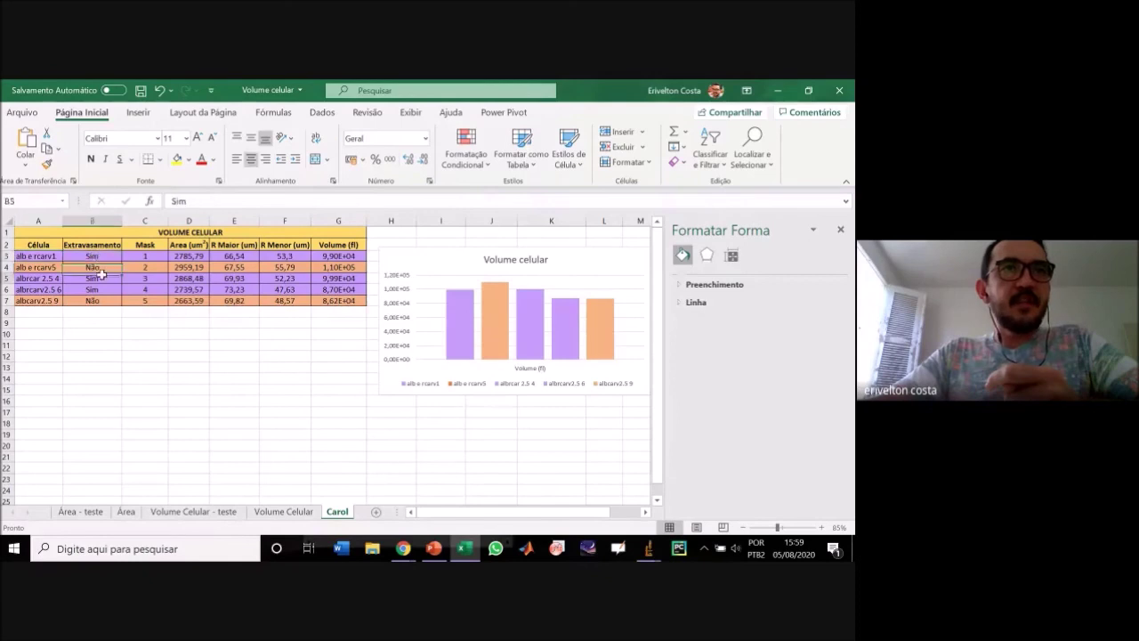
click(103, 289)
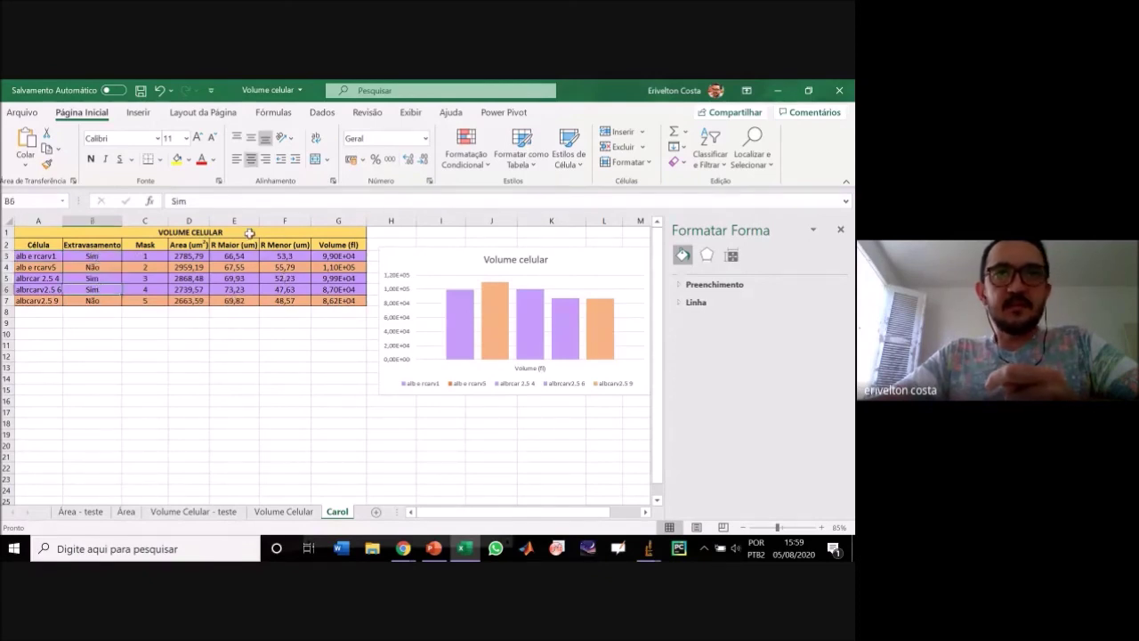
click(533, 331)
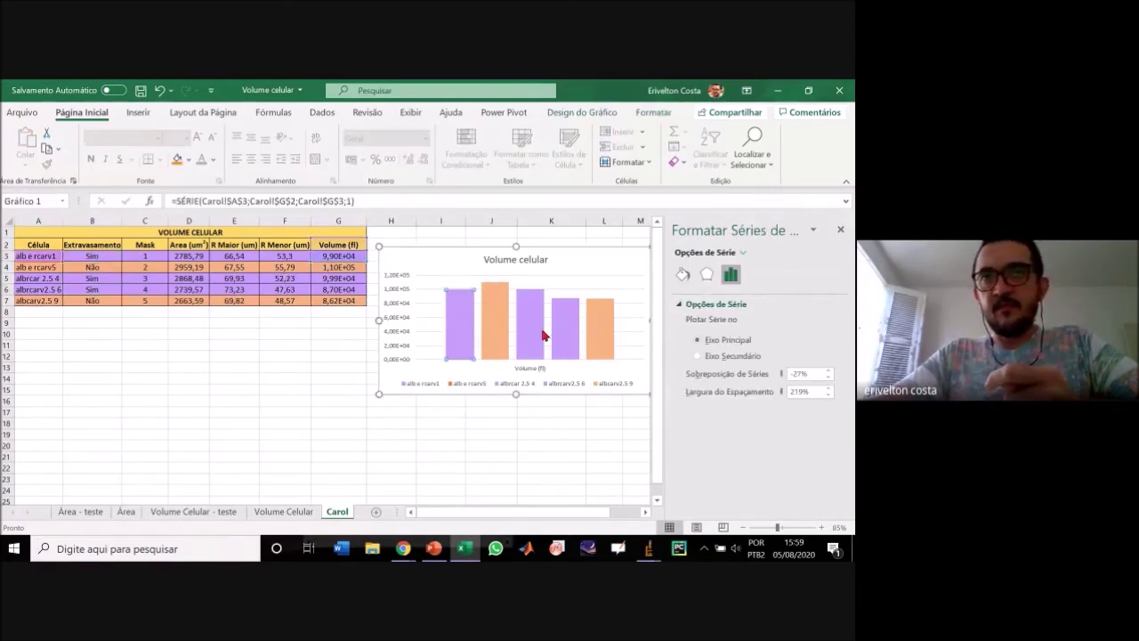
click(564, 333)
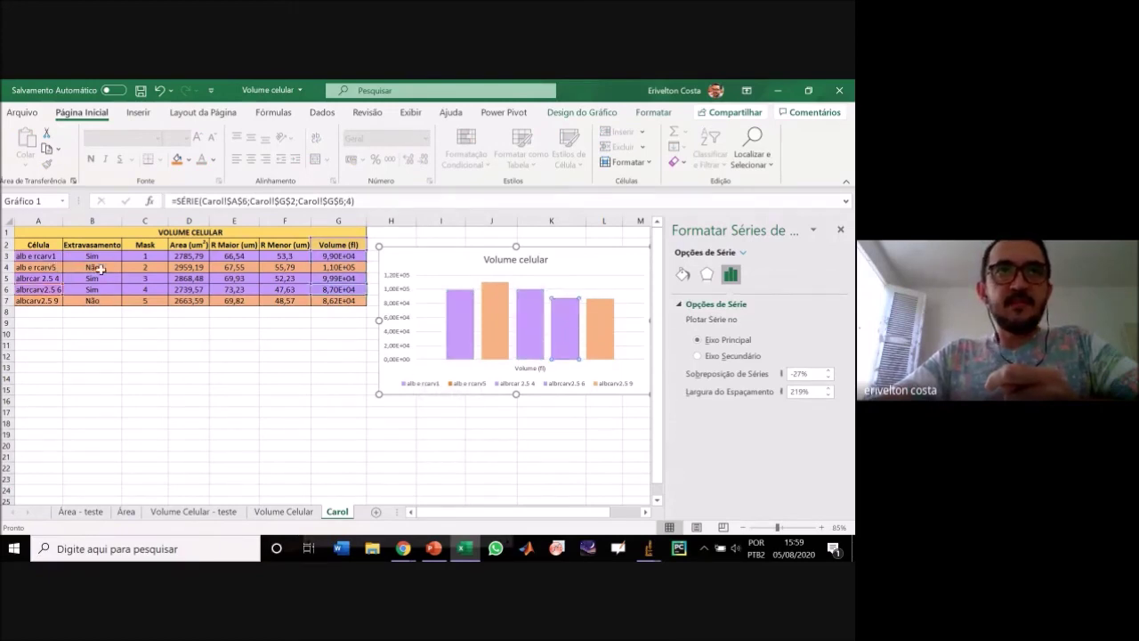
click(485, 303)
click(603, 325)
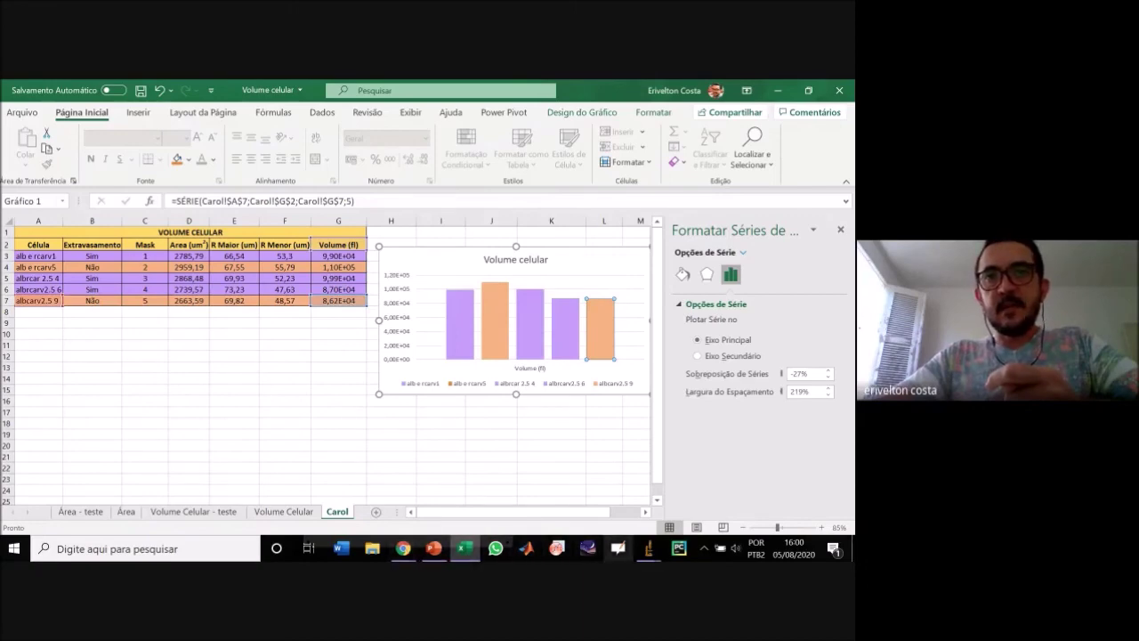
Switch to ImageJ to view the alb e rcarv 1.jpg micrograph, and return to the Volume celular workbook in Excel.
mouse_move(656, 551)
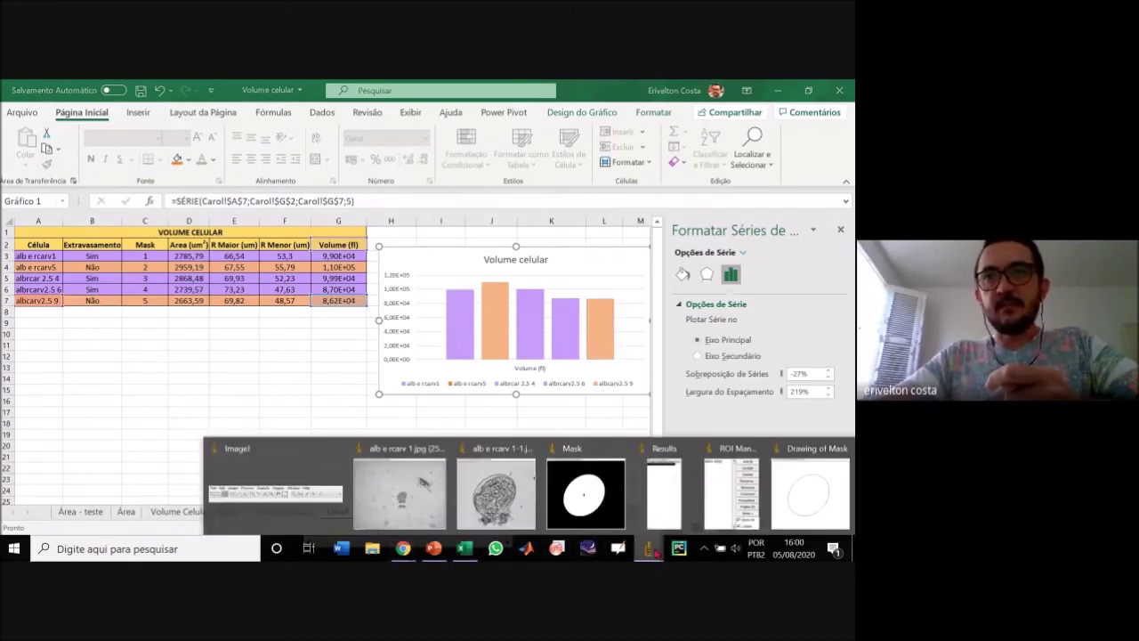
click(414, 500)
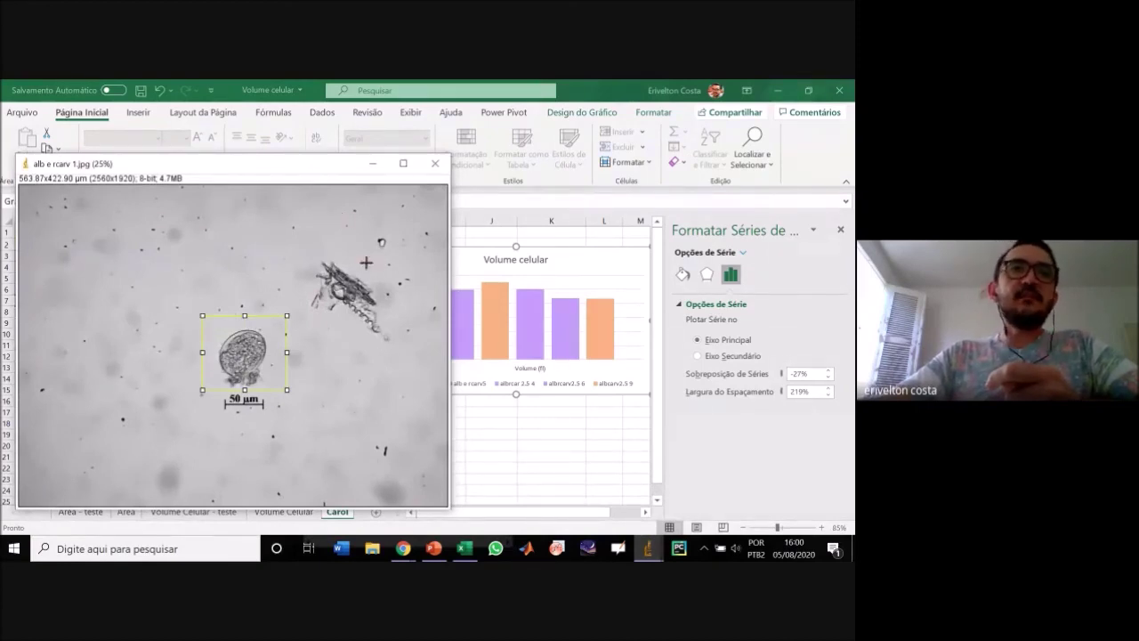
click(568, 269)
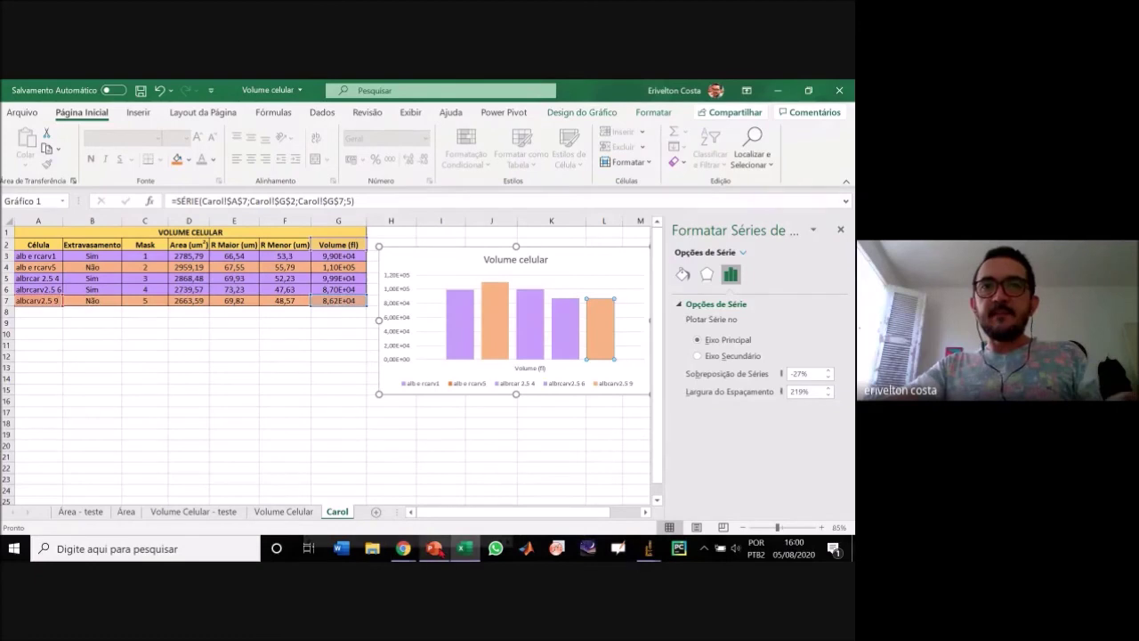
Switch to the Ferramentas de análise de imagens - ImageJ presentation in PowerPoint.
mouse_move(434, 548)
mouse_move(445, 499)
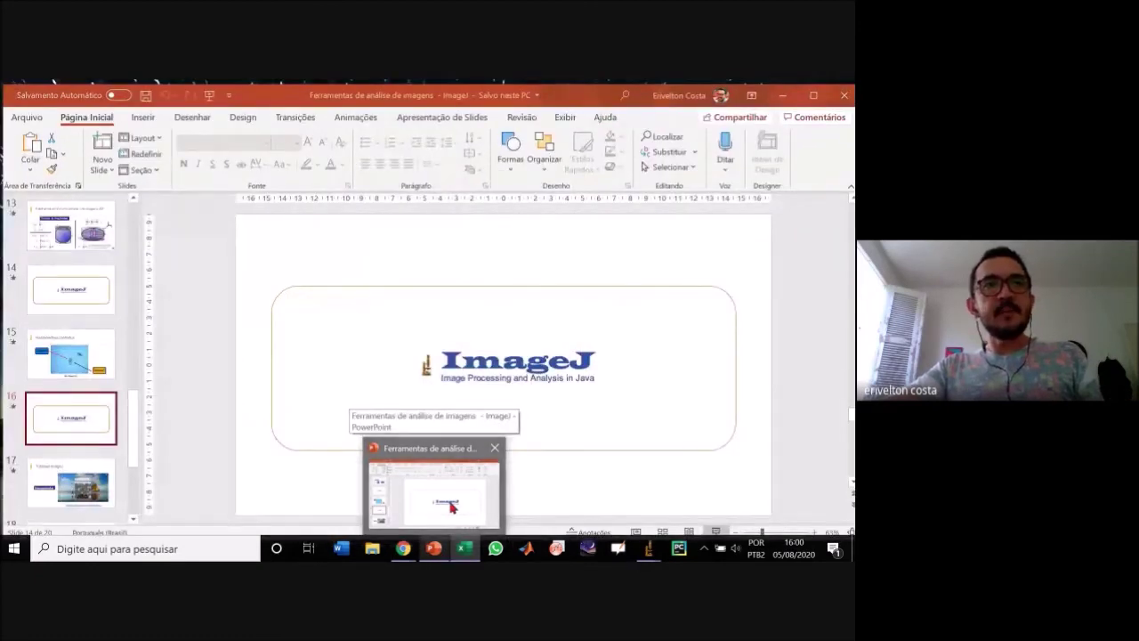
click(422, 496)
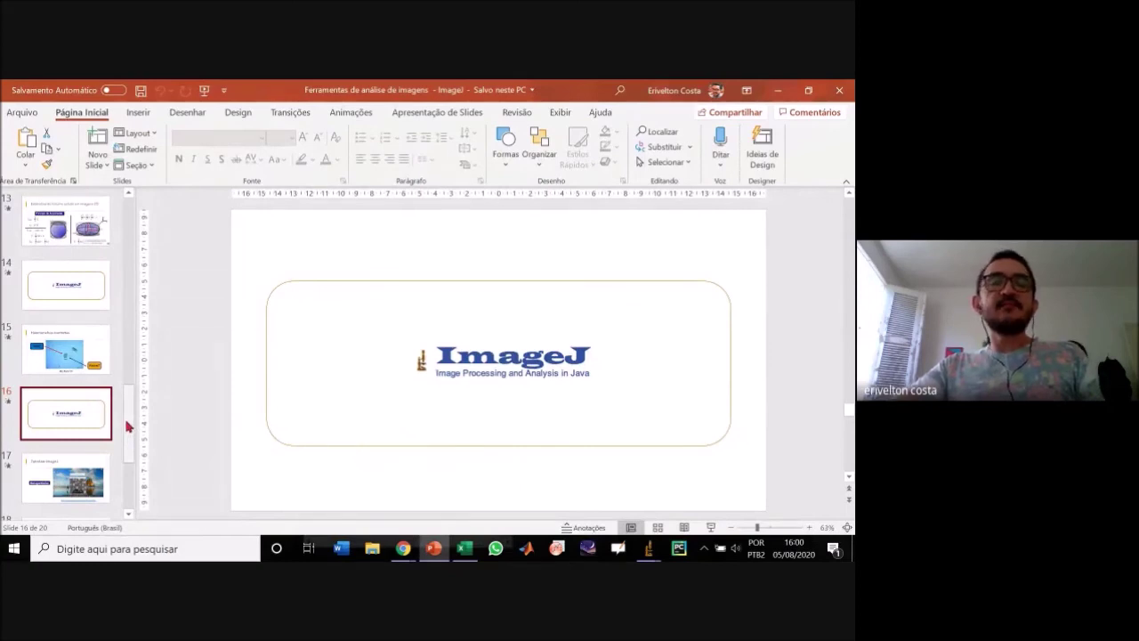